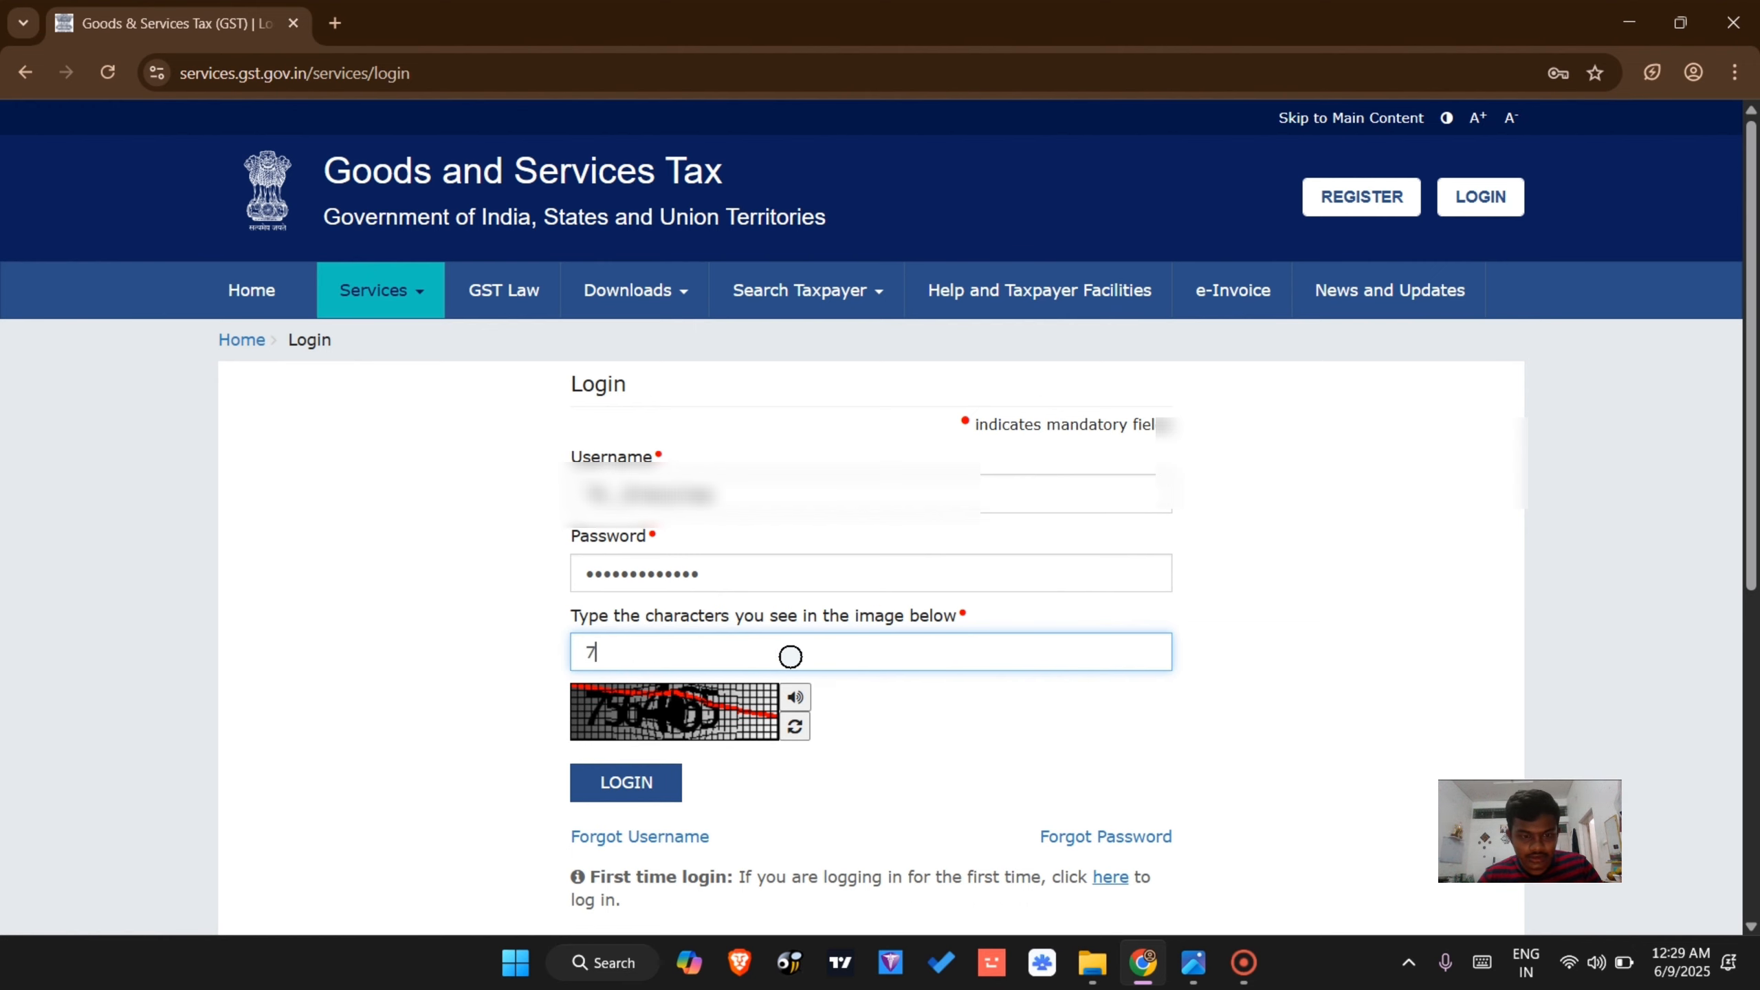
# Enter the captcha characters, log in to the GST portal and answer NO to the GTA Annexure V declaration question
pyautogui.press('BackSpace')
pyautogui.write('7')
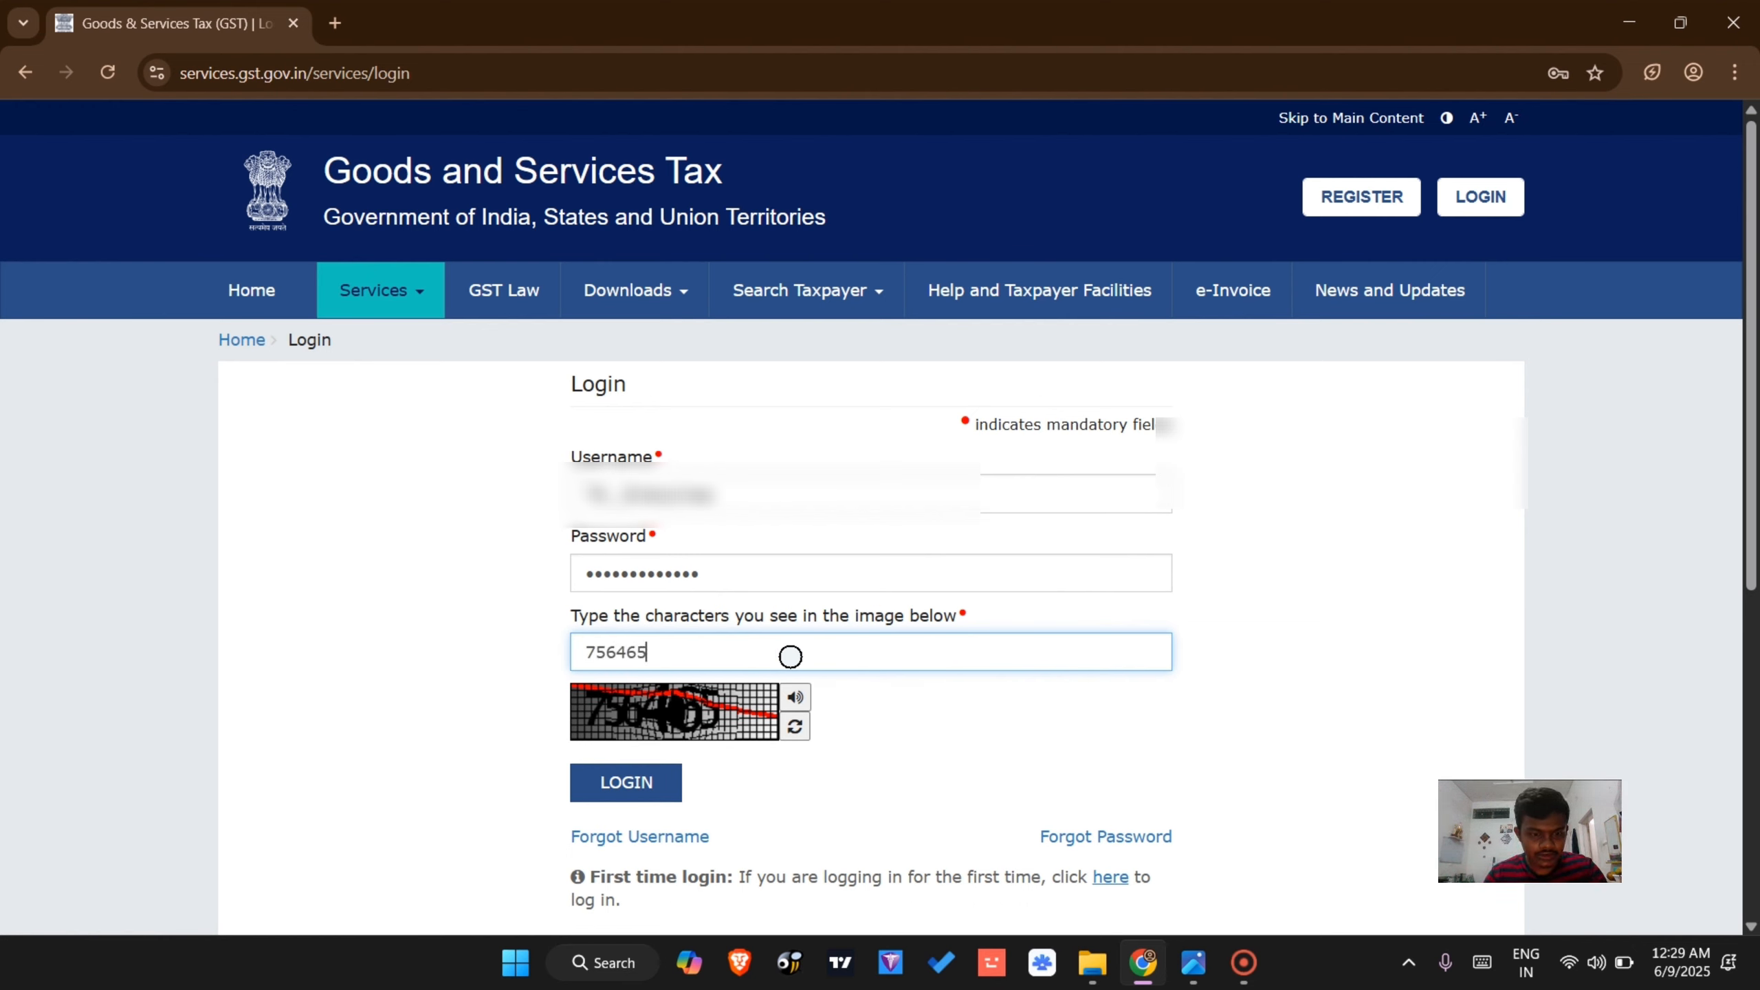
pyautogui.click(625, 781)
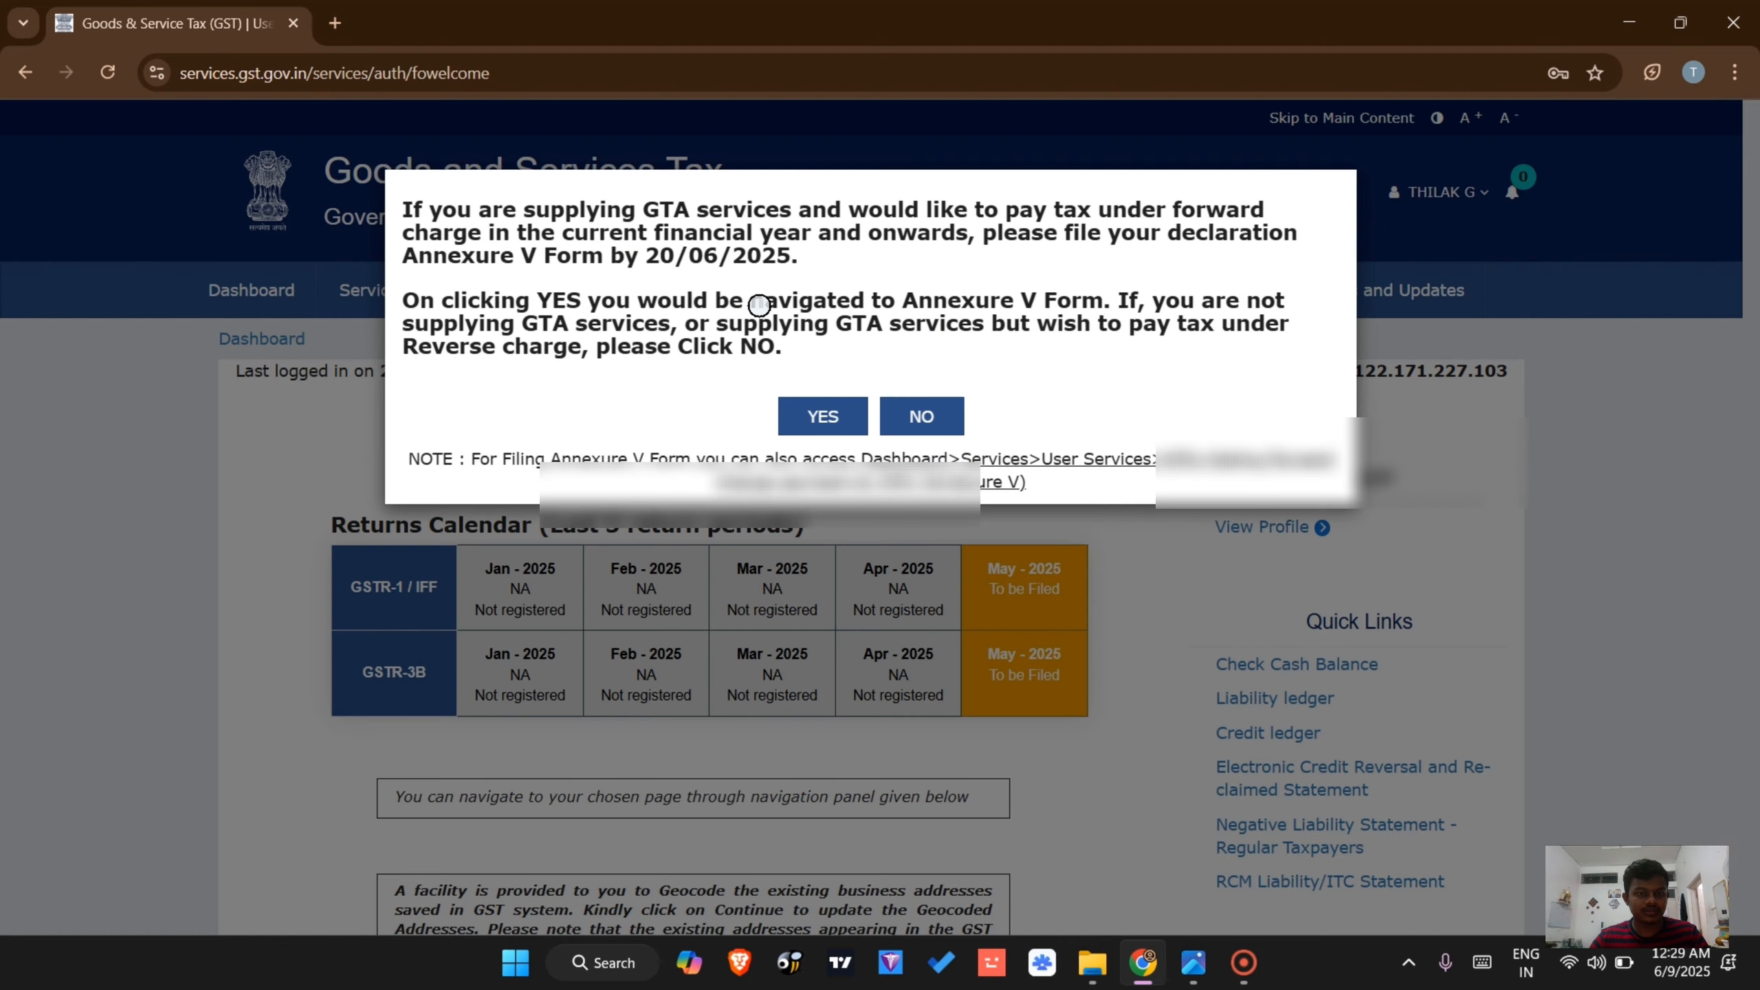
pyautogui.click(926, 414)
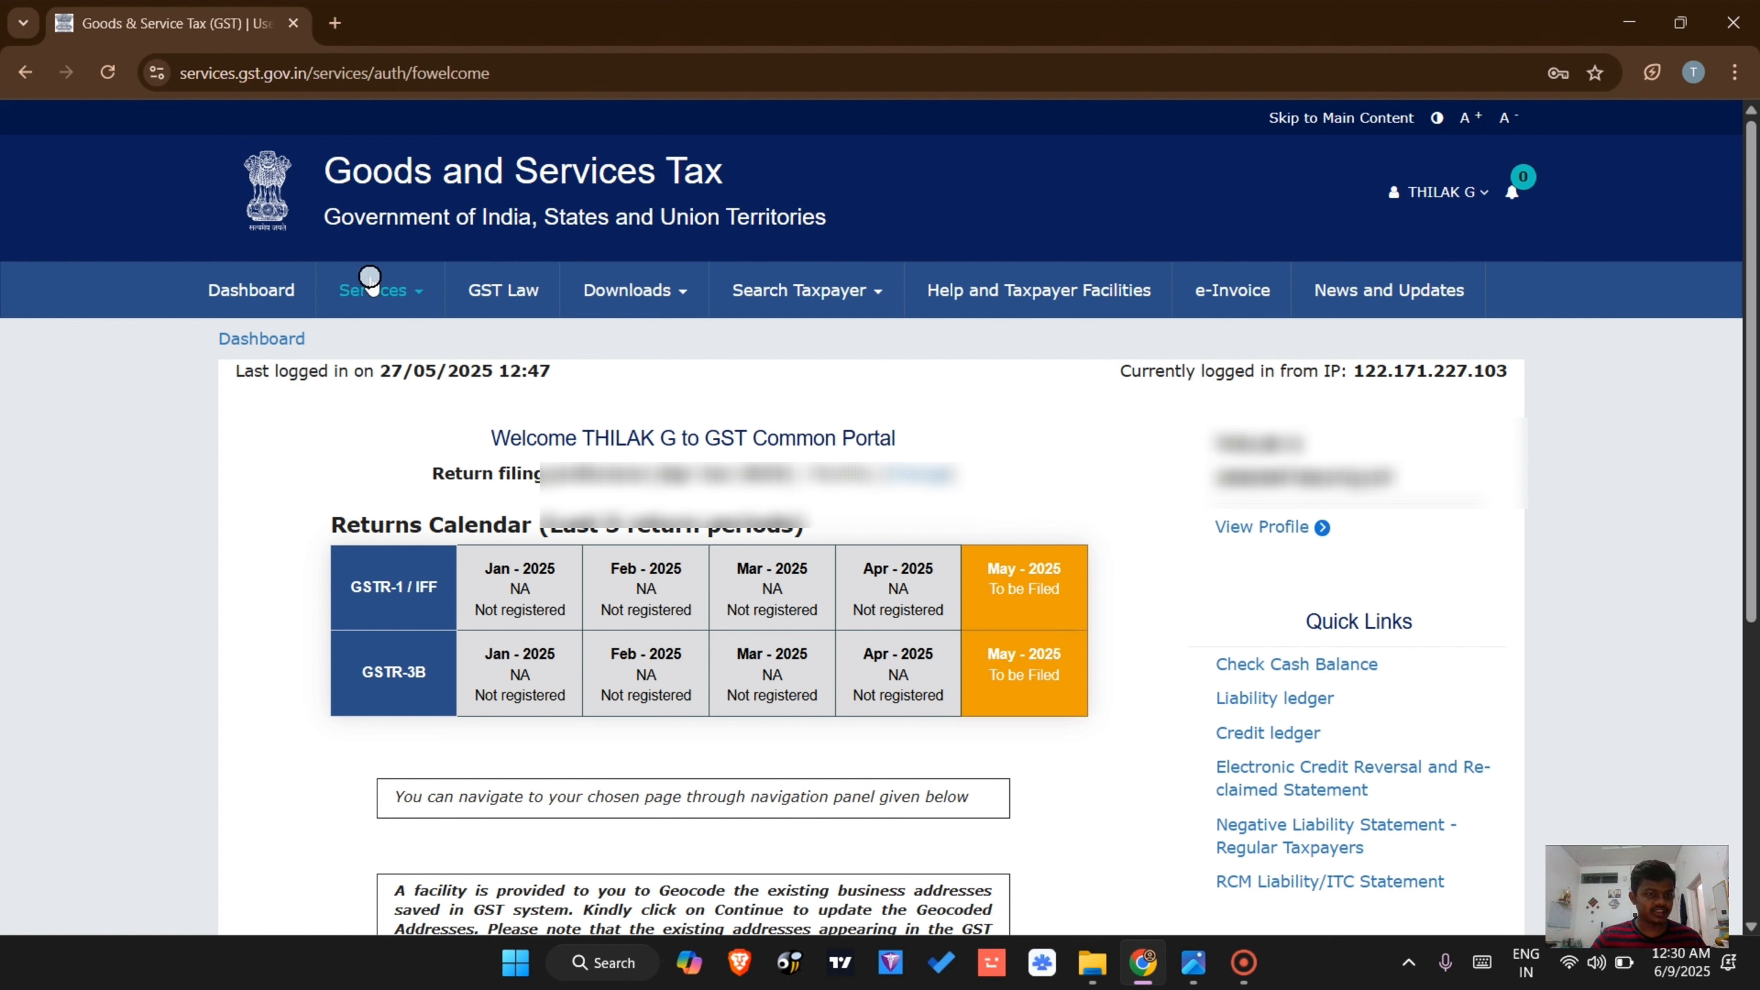
# Open the Opt-in for Quarterly Return page and search the filing frequencies for financial year 2025-26
pyautogui.moveTo(377, 277)
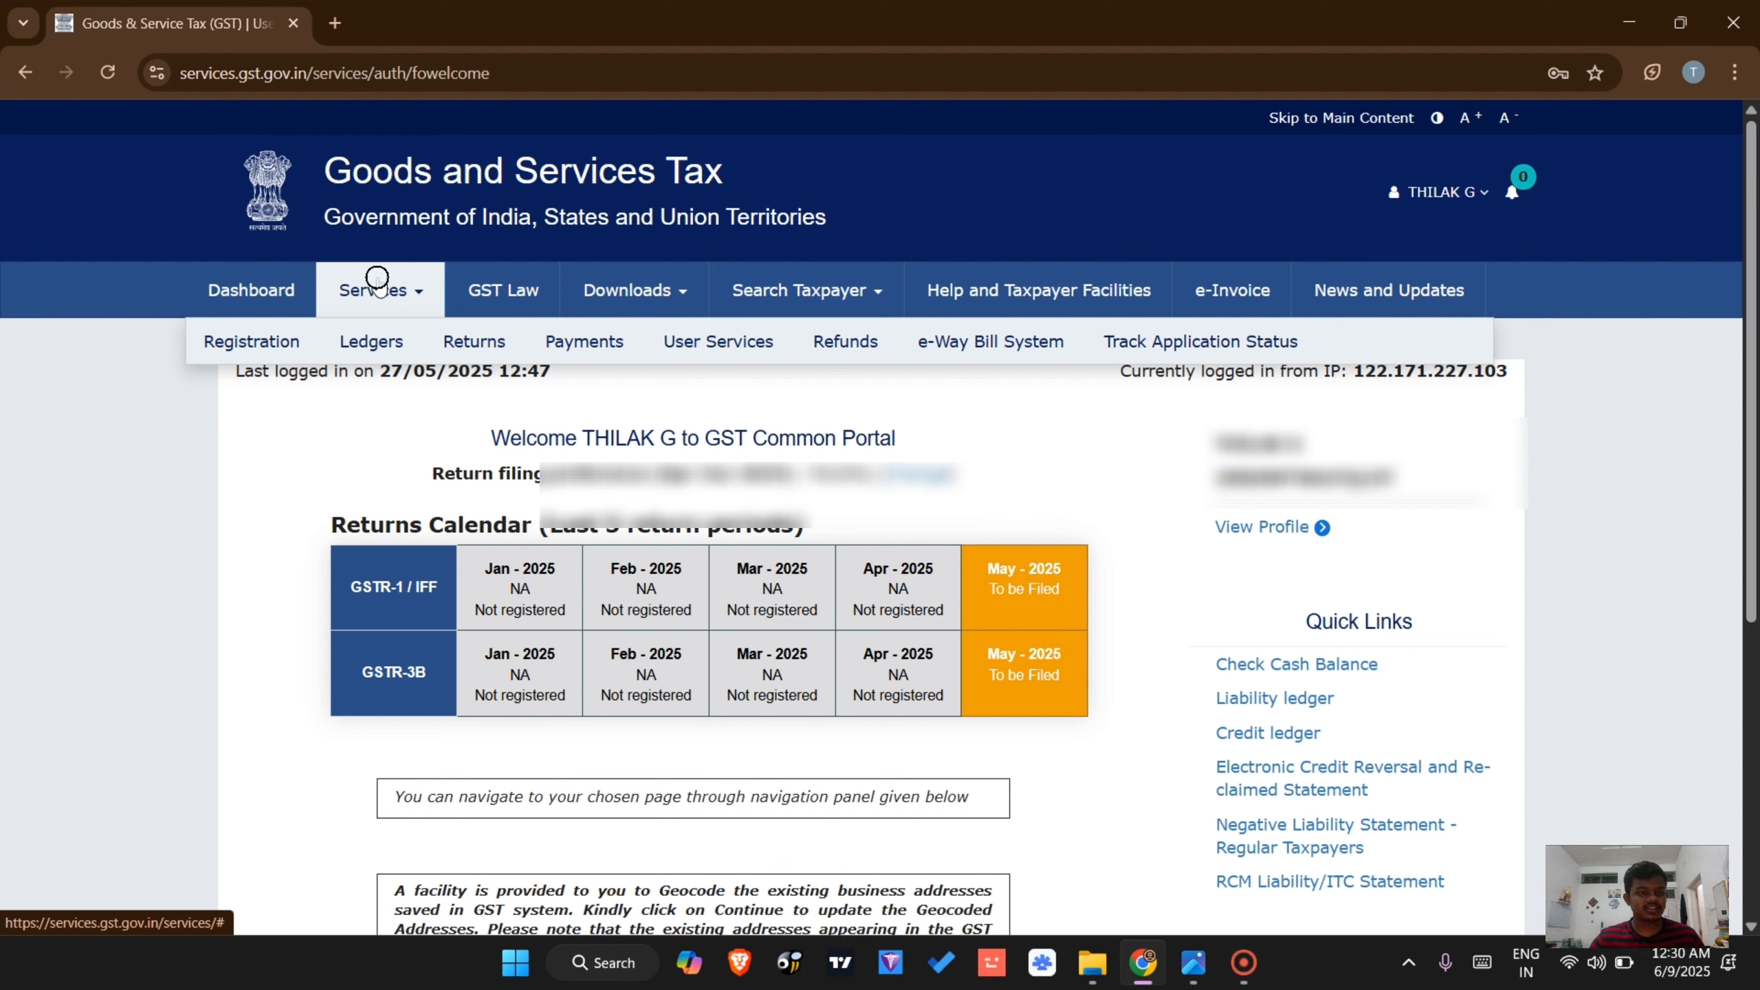
pyautogui.moveTo(478, 345)
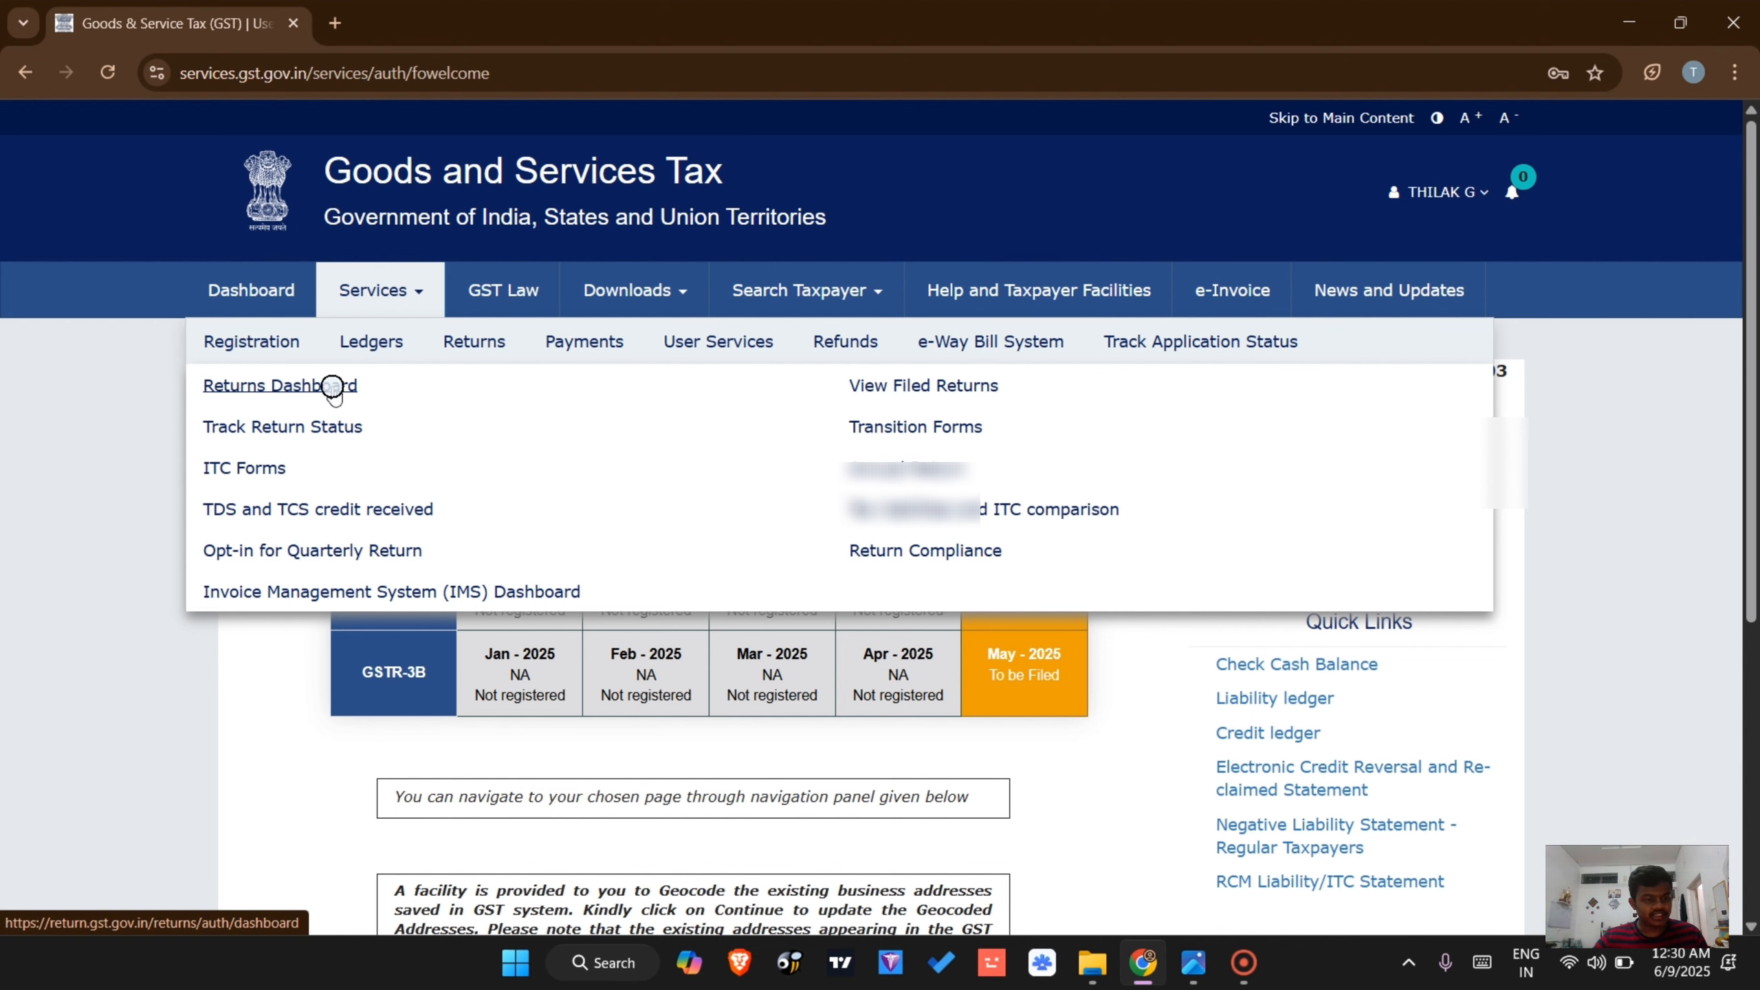
pyautogui.click(341, 550)
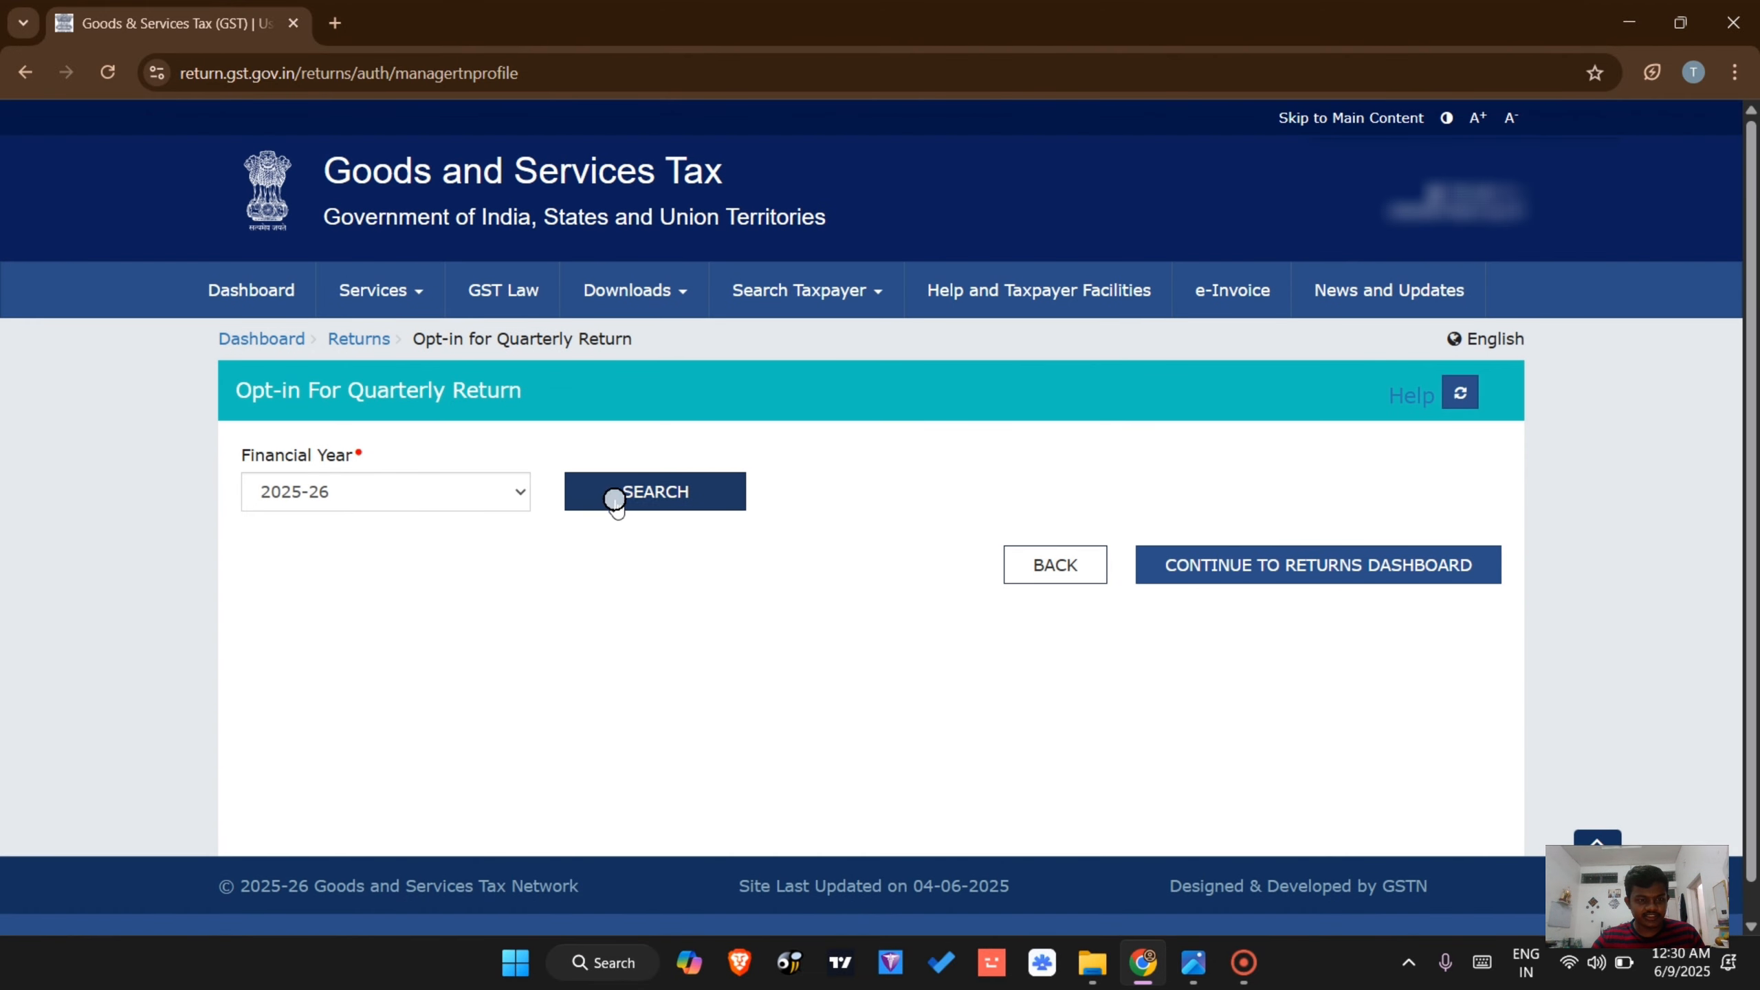
pyautogui.click(641, 495)
# Examine the selected filing frequency and the GSTR-1 and GSTR-3B due dates for each quarter
pyautogui.scroll(-3, 943, 617)
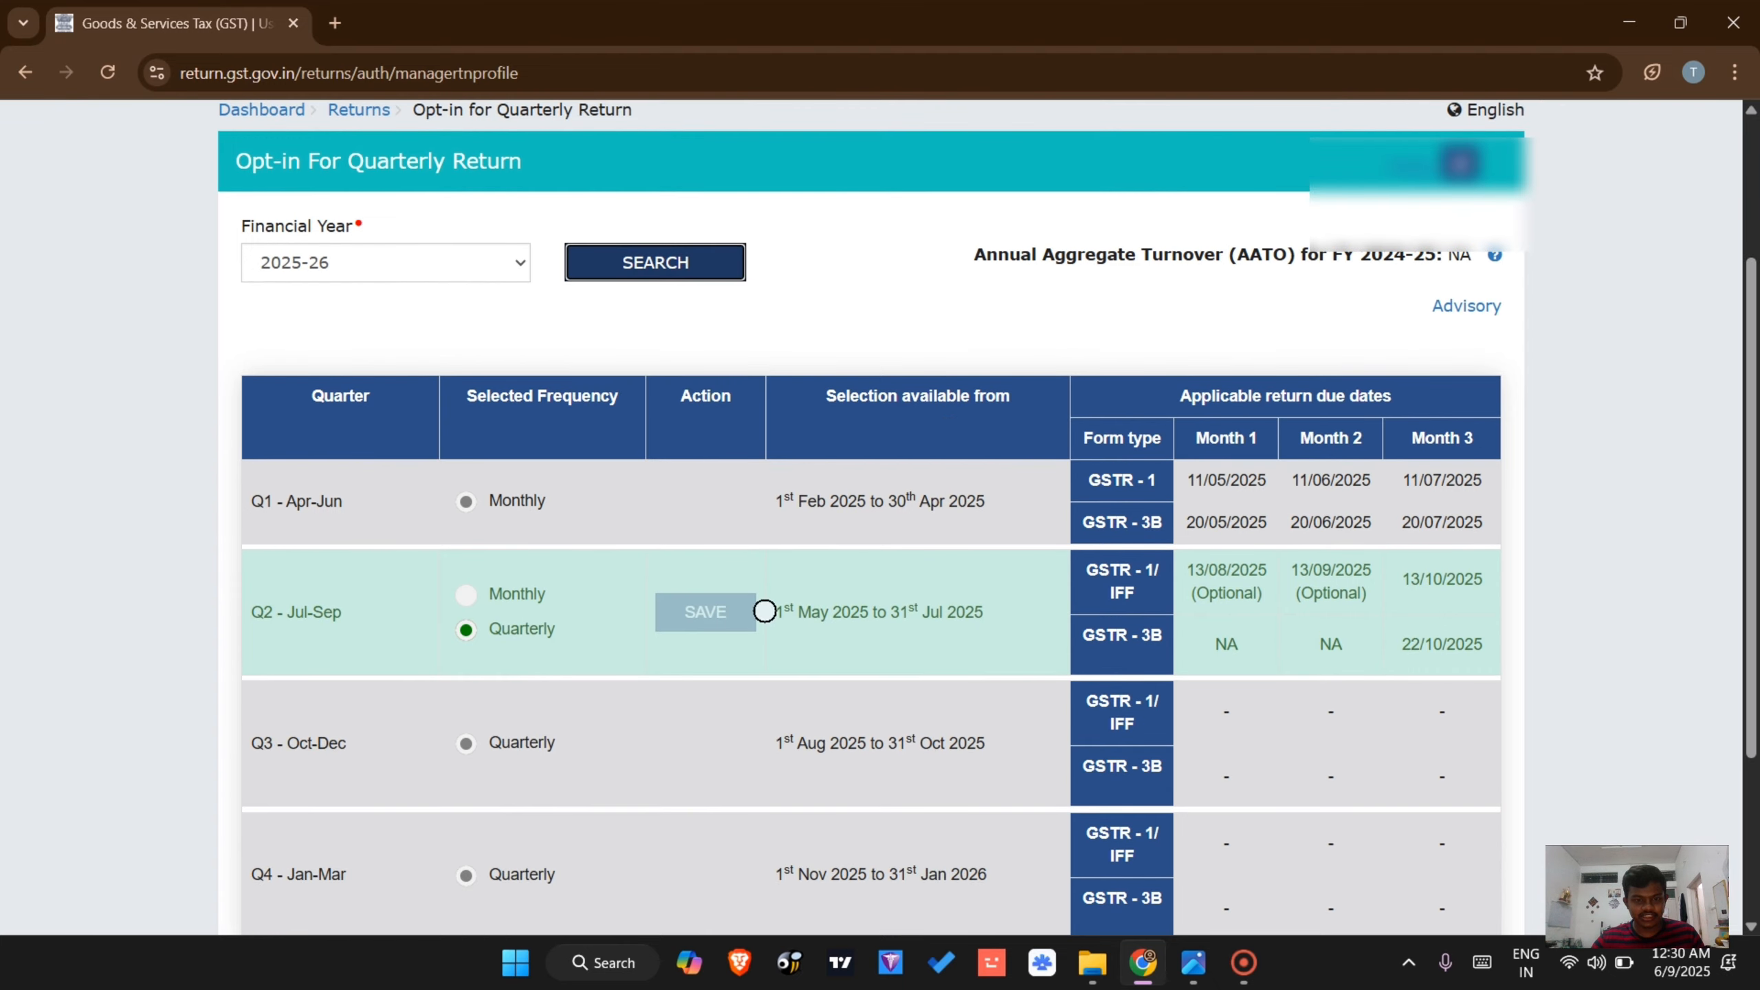
pyautogui.scroll(-2, 371, 623)
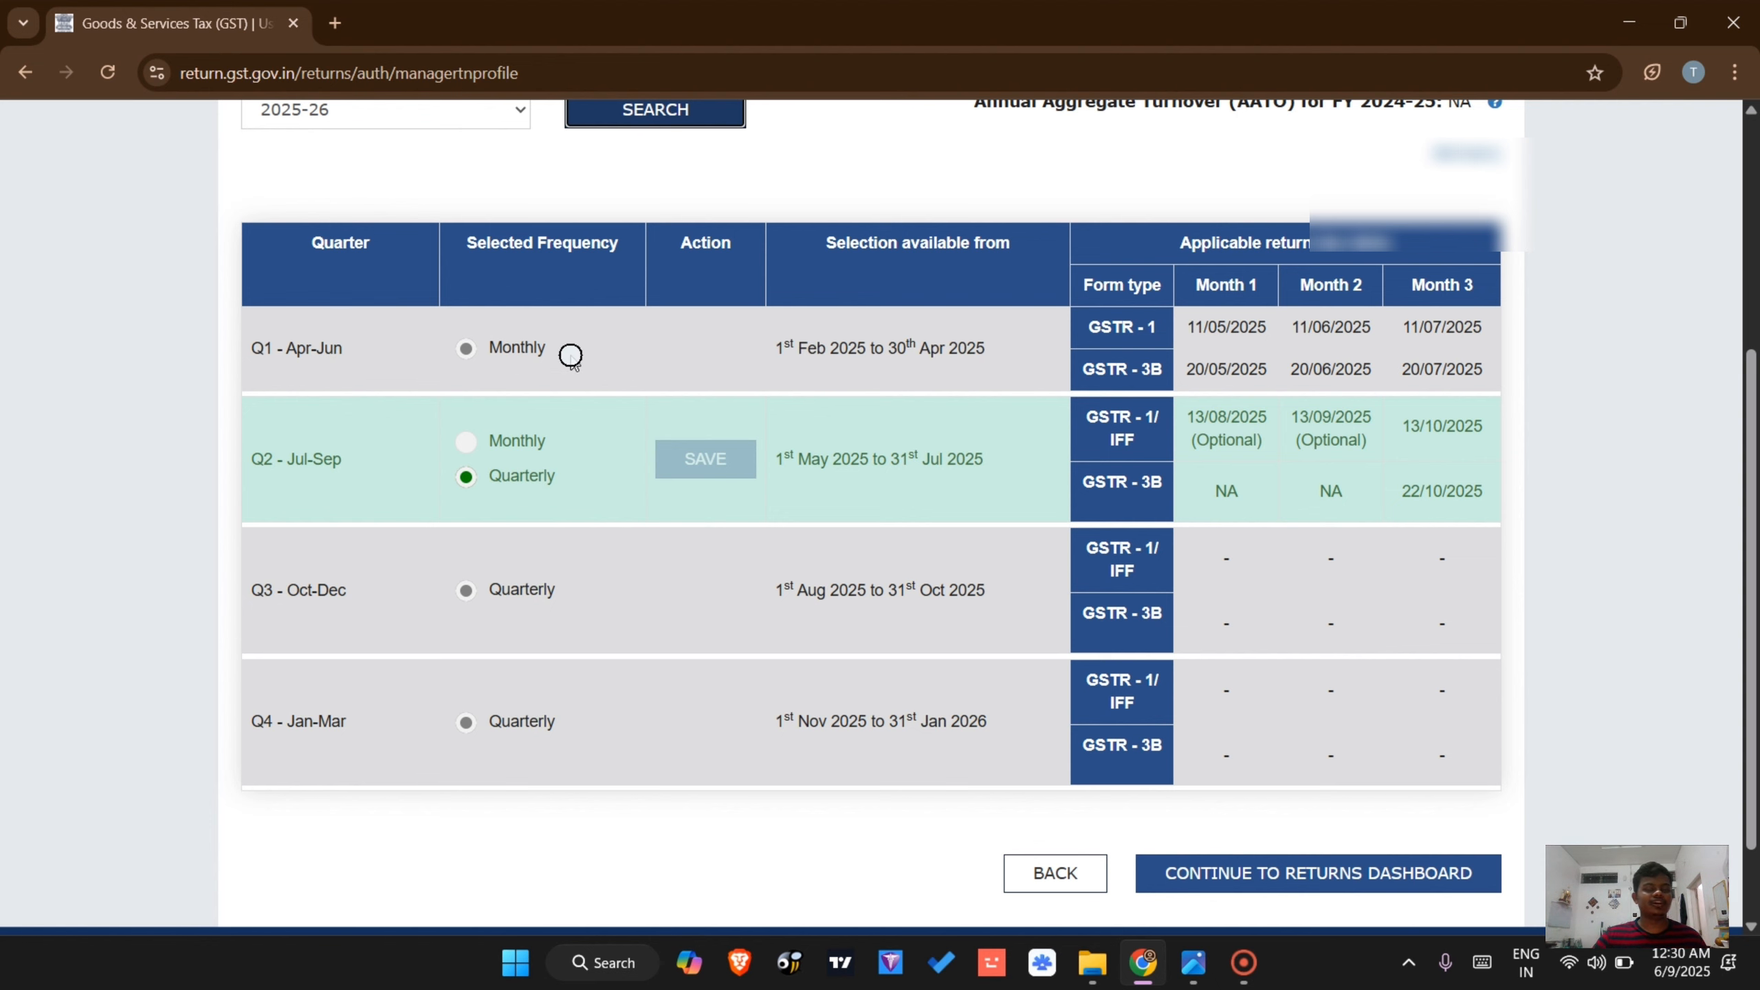
pyautogui.scroll(2, 564, 409)
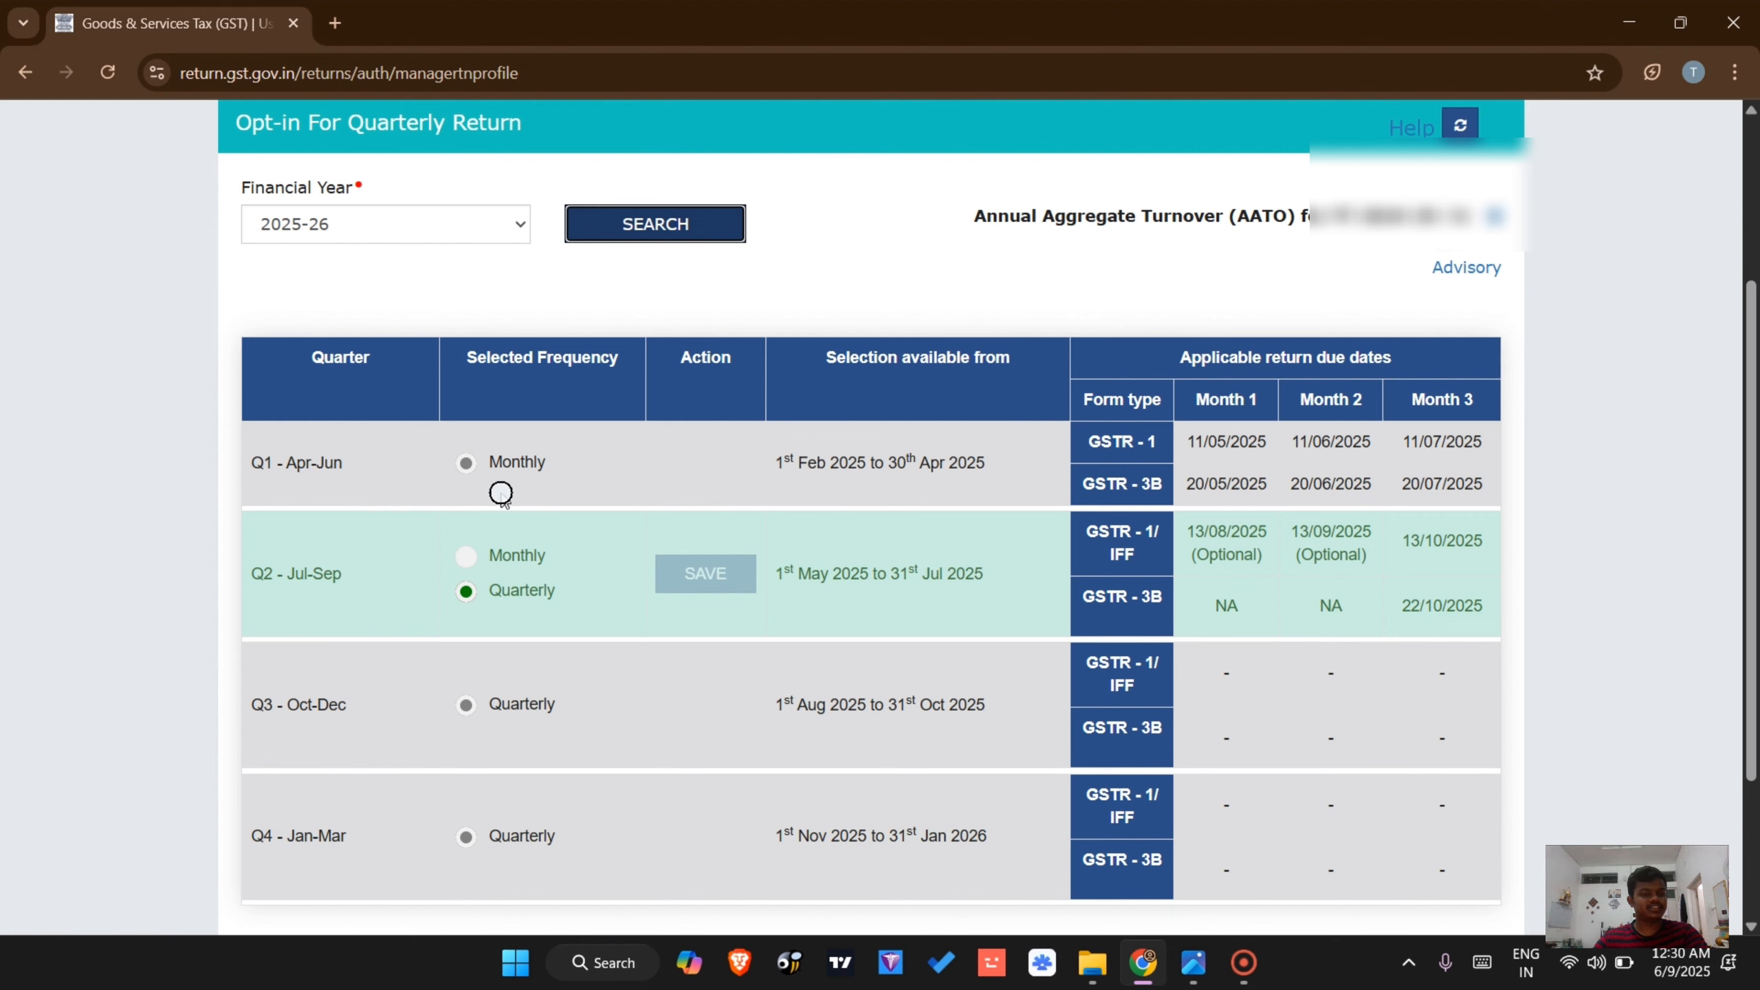
pyautogui.scroll(1, 517, 475)
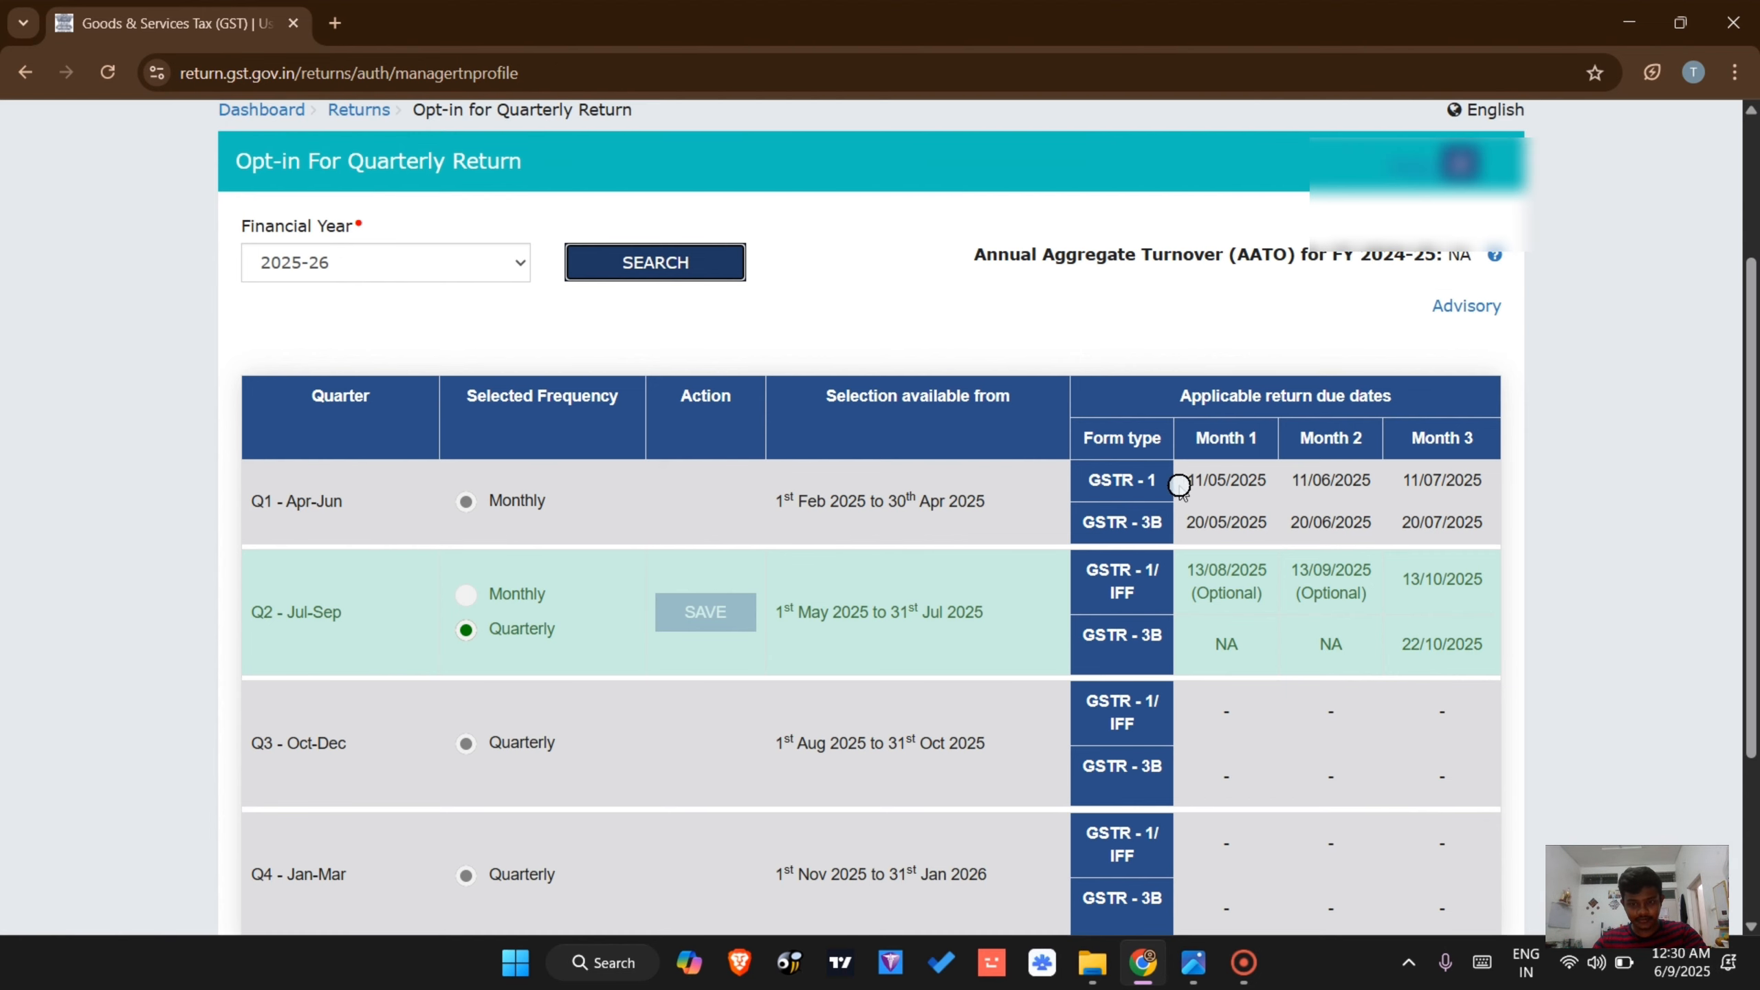
pyautogui.moveTo(1195, 480); pyautogui.dragTo(1282, 479)
pyautogui.click(1206, 521)
pyautogui.moveTo(1185, 526); pyautogui.dragTo(1270, 523)
pyautogui.click(1269, 520)
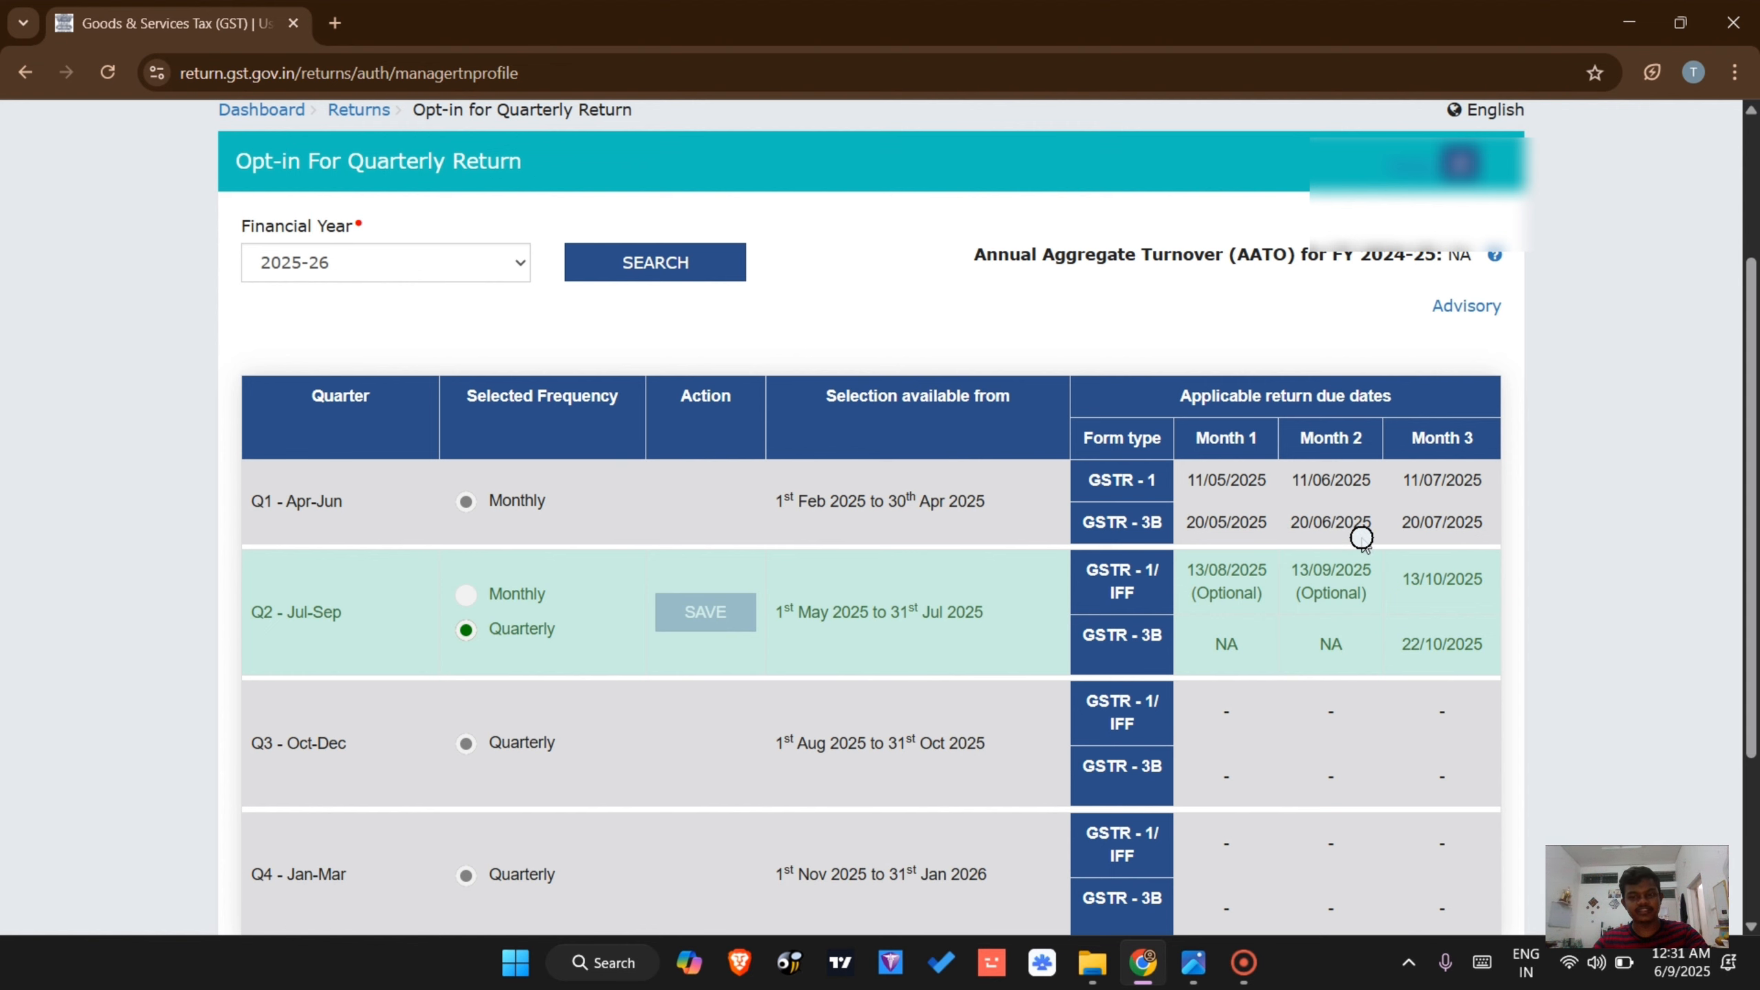
pyautogui.scroll(-1, 900, 609)
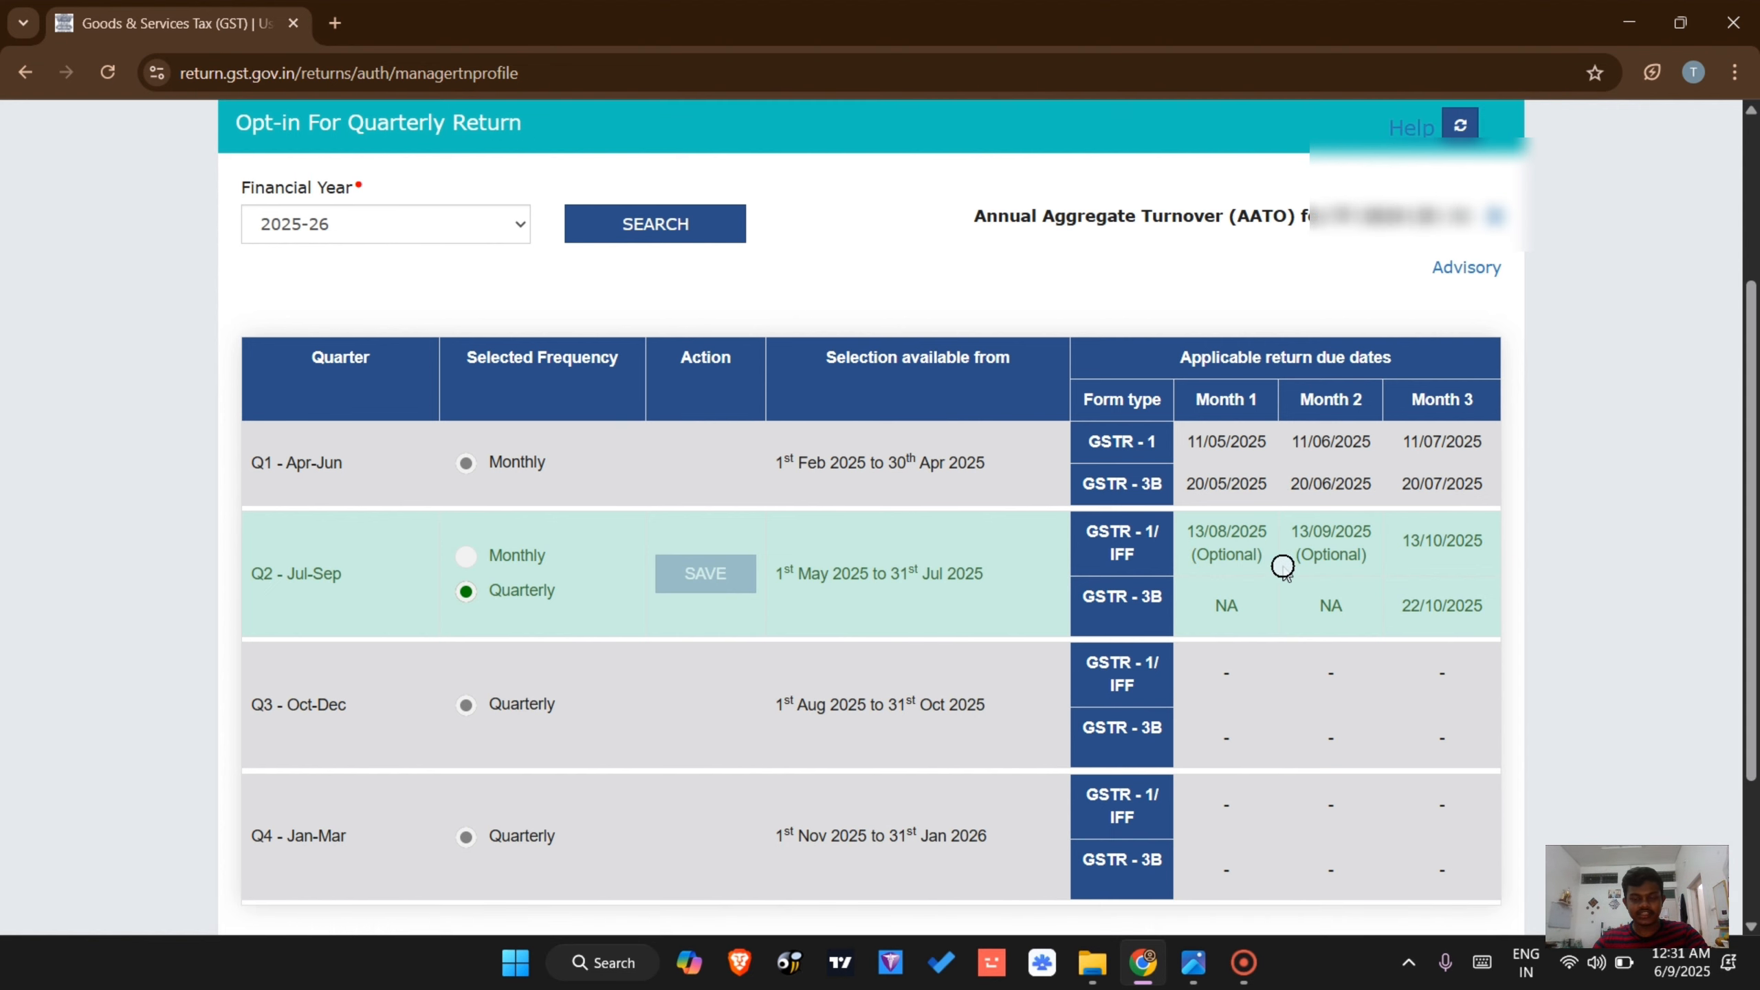
pyautogui.scroll(2, 1382, 579)
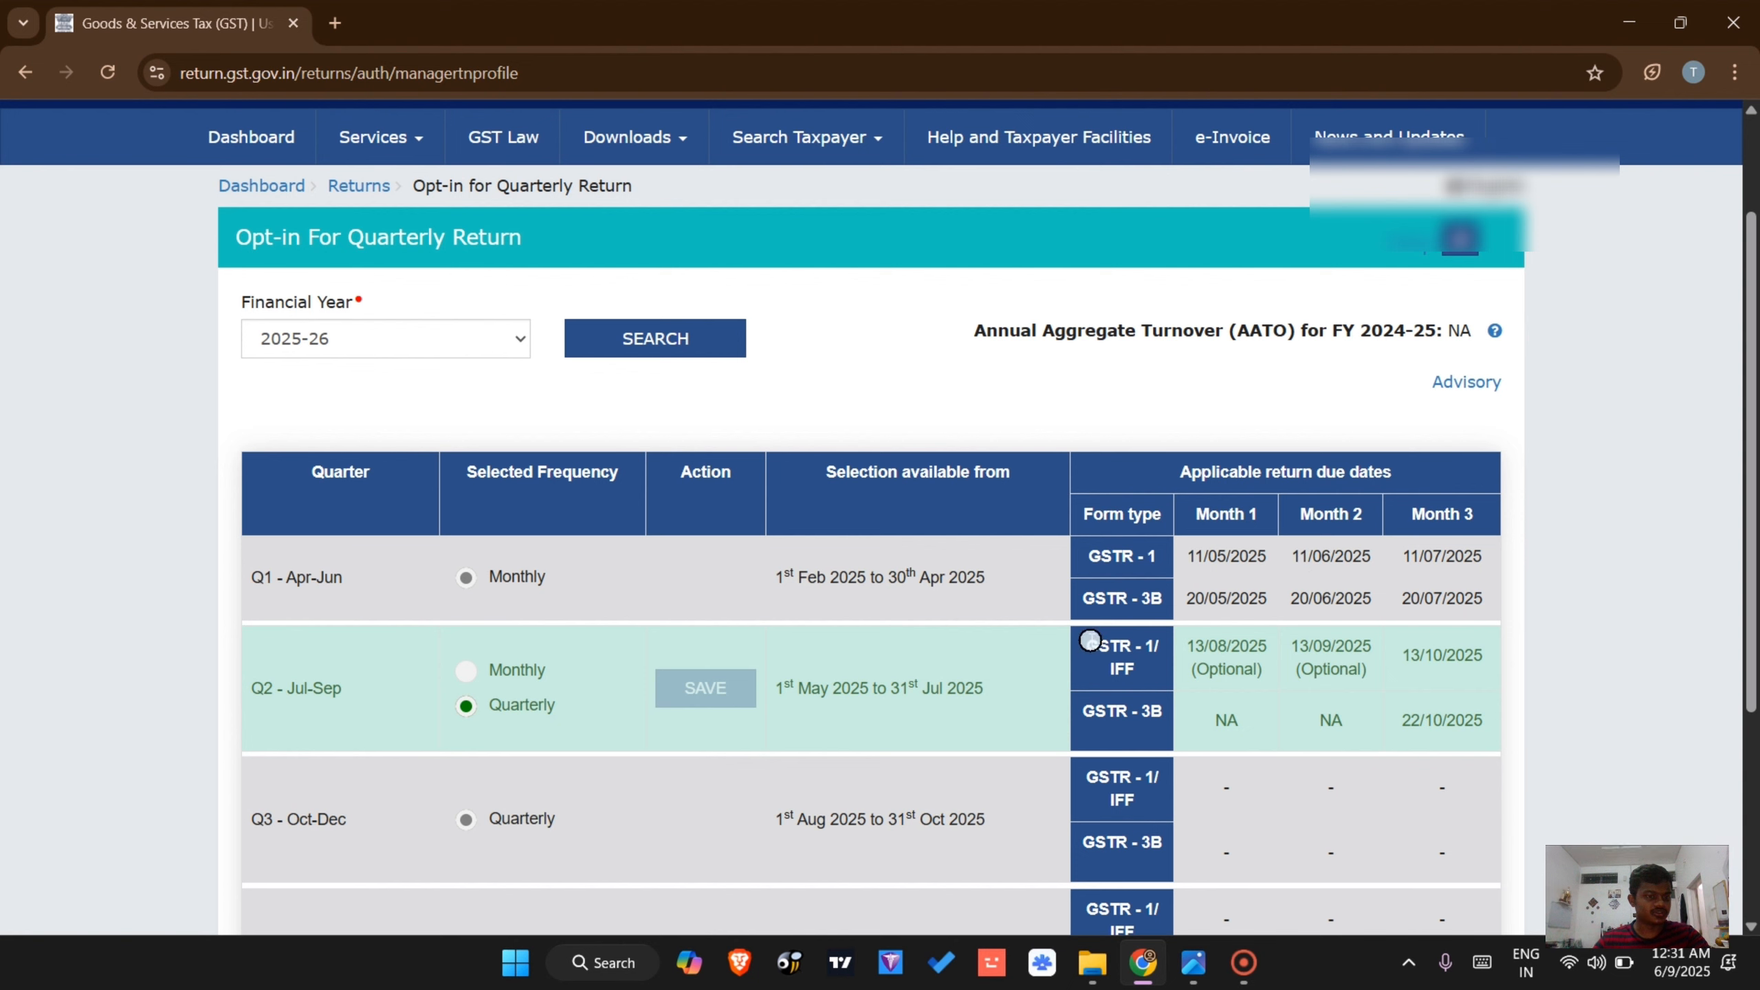
pyautogui.scroll(1, 847, 531)
pyautogui.scroll(2, 860, 545)
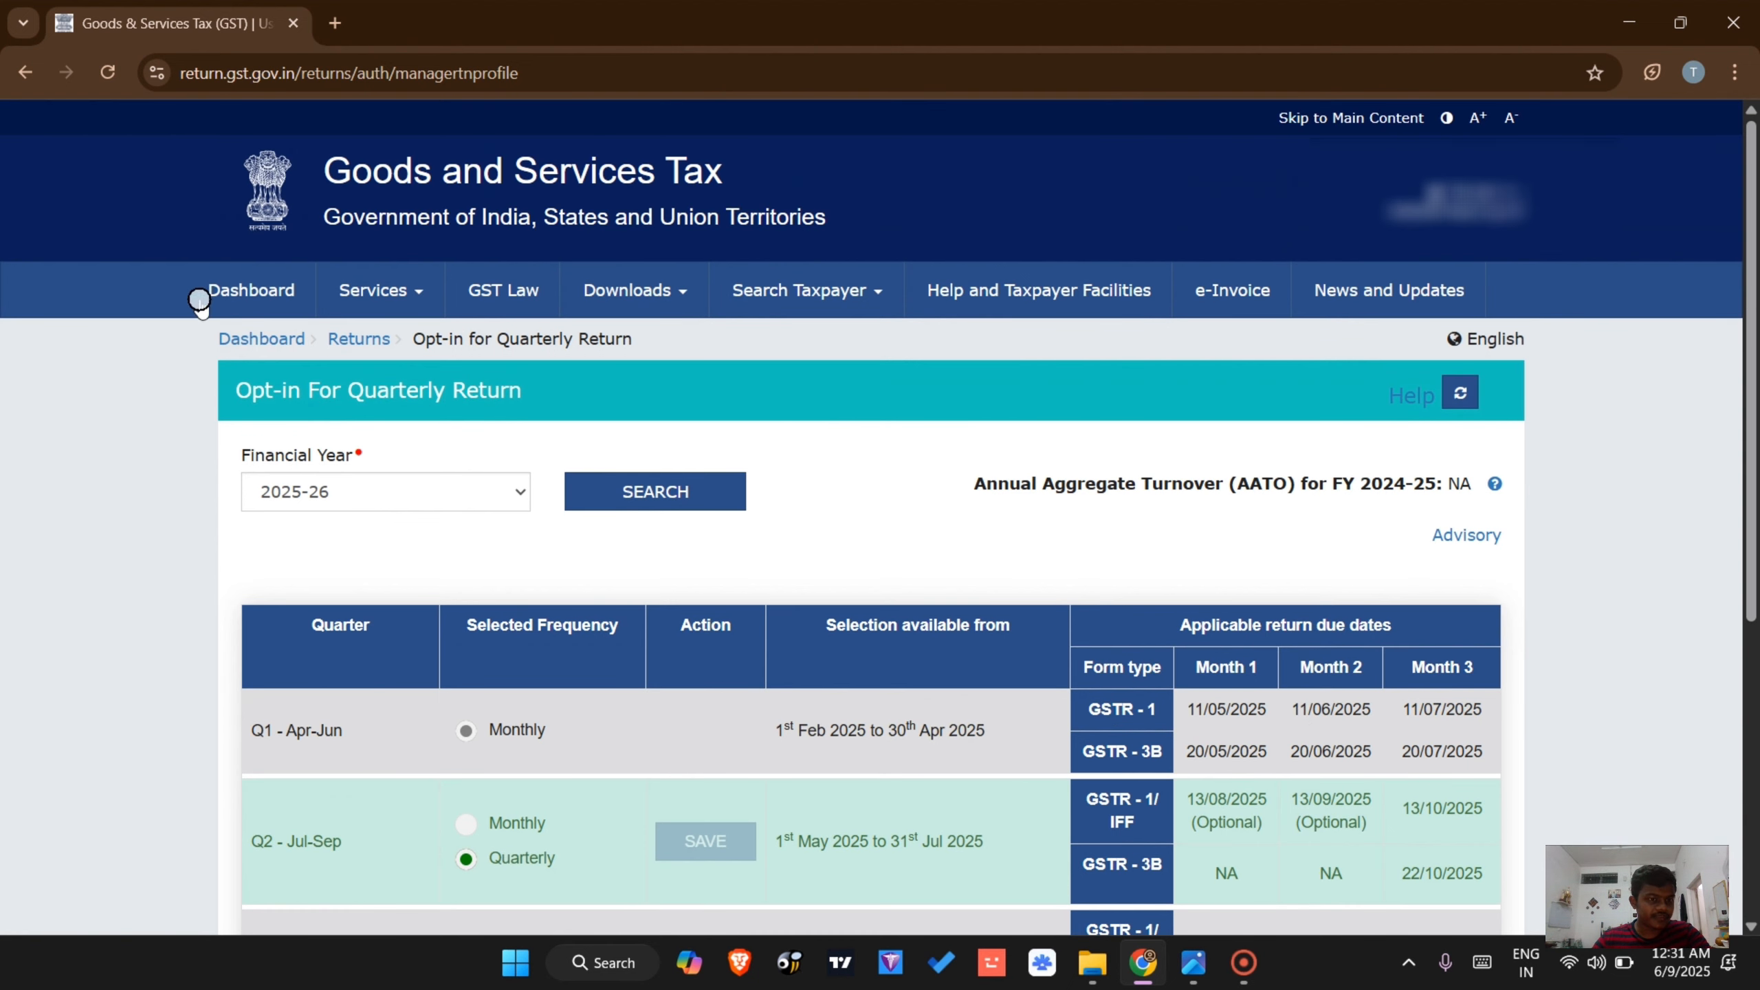
# Open the Returns Dashboard and search for the returns of May in Quarter 1 (Apr - Jun), 2025-26
pyautogui.moveTo(357, 291)
pyautogui.moveTo(468, 327)
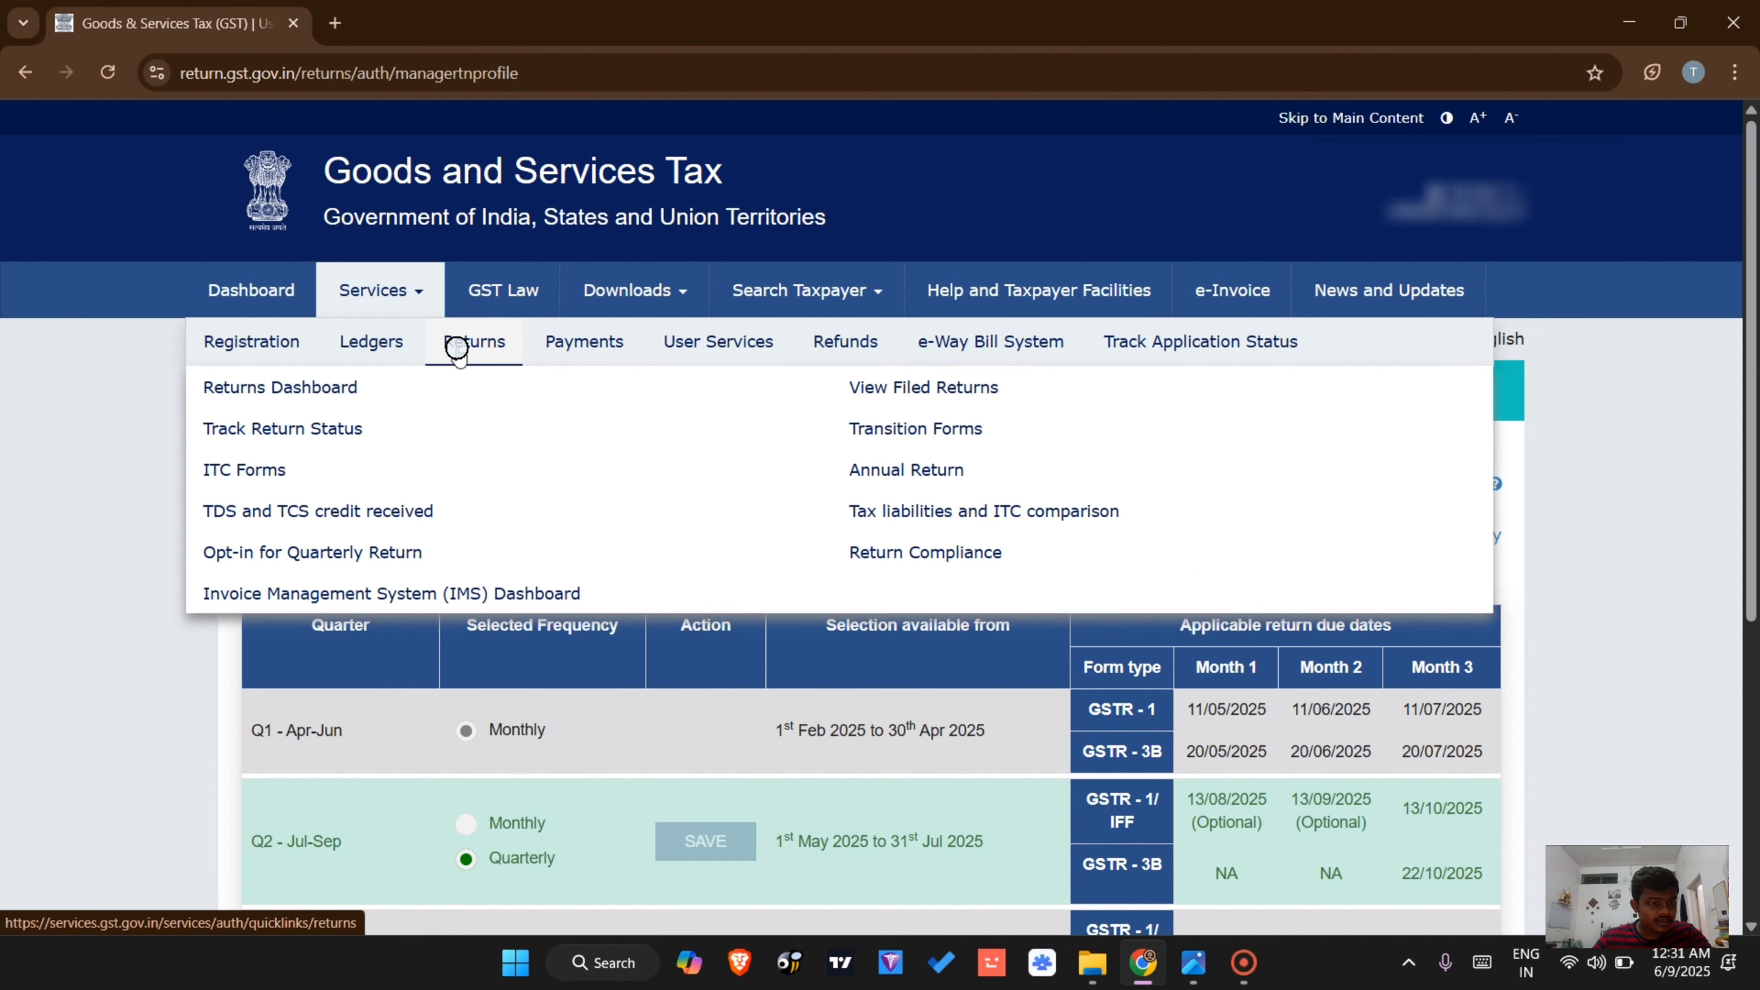
pyautogui.click(294, 386)
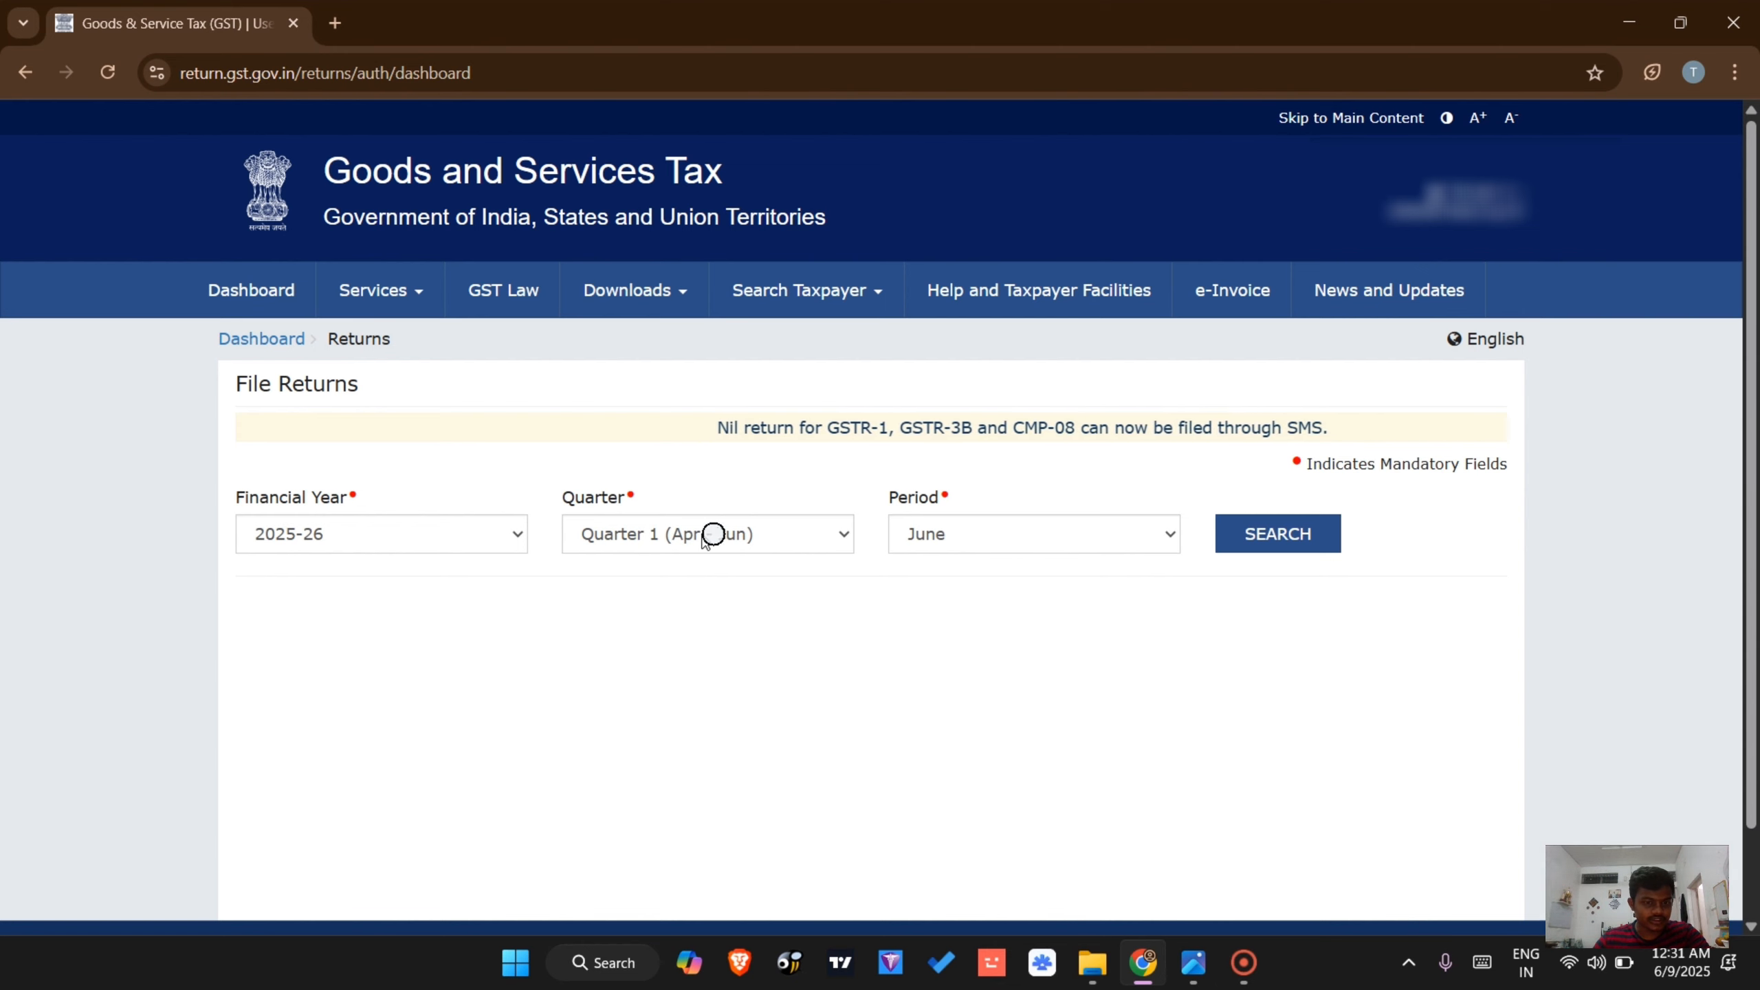
pyautogui.click(780, 535)
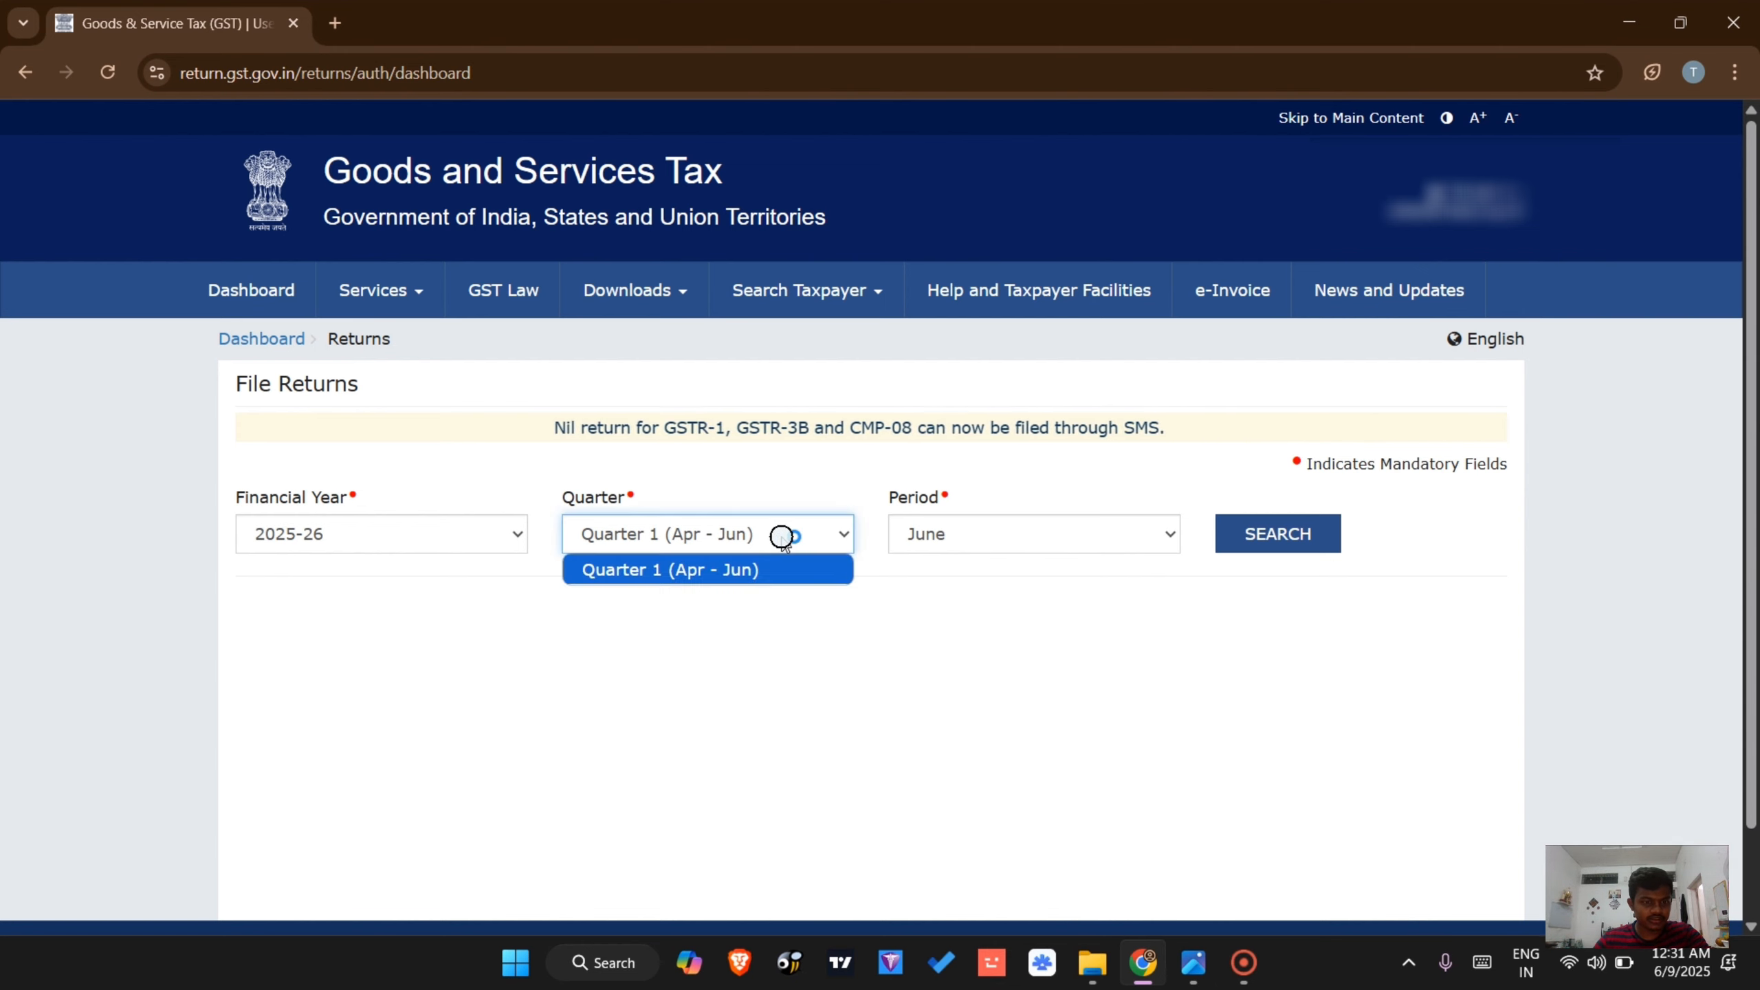
pyautogui.click(780, 535)
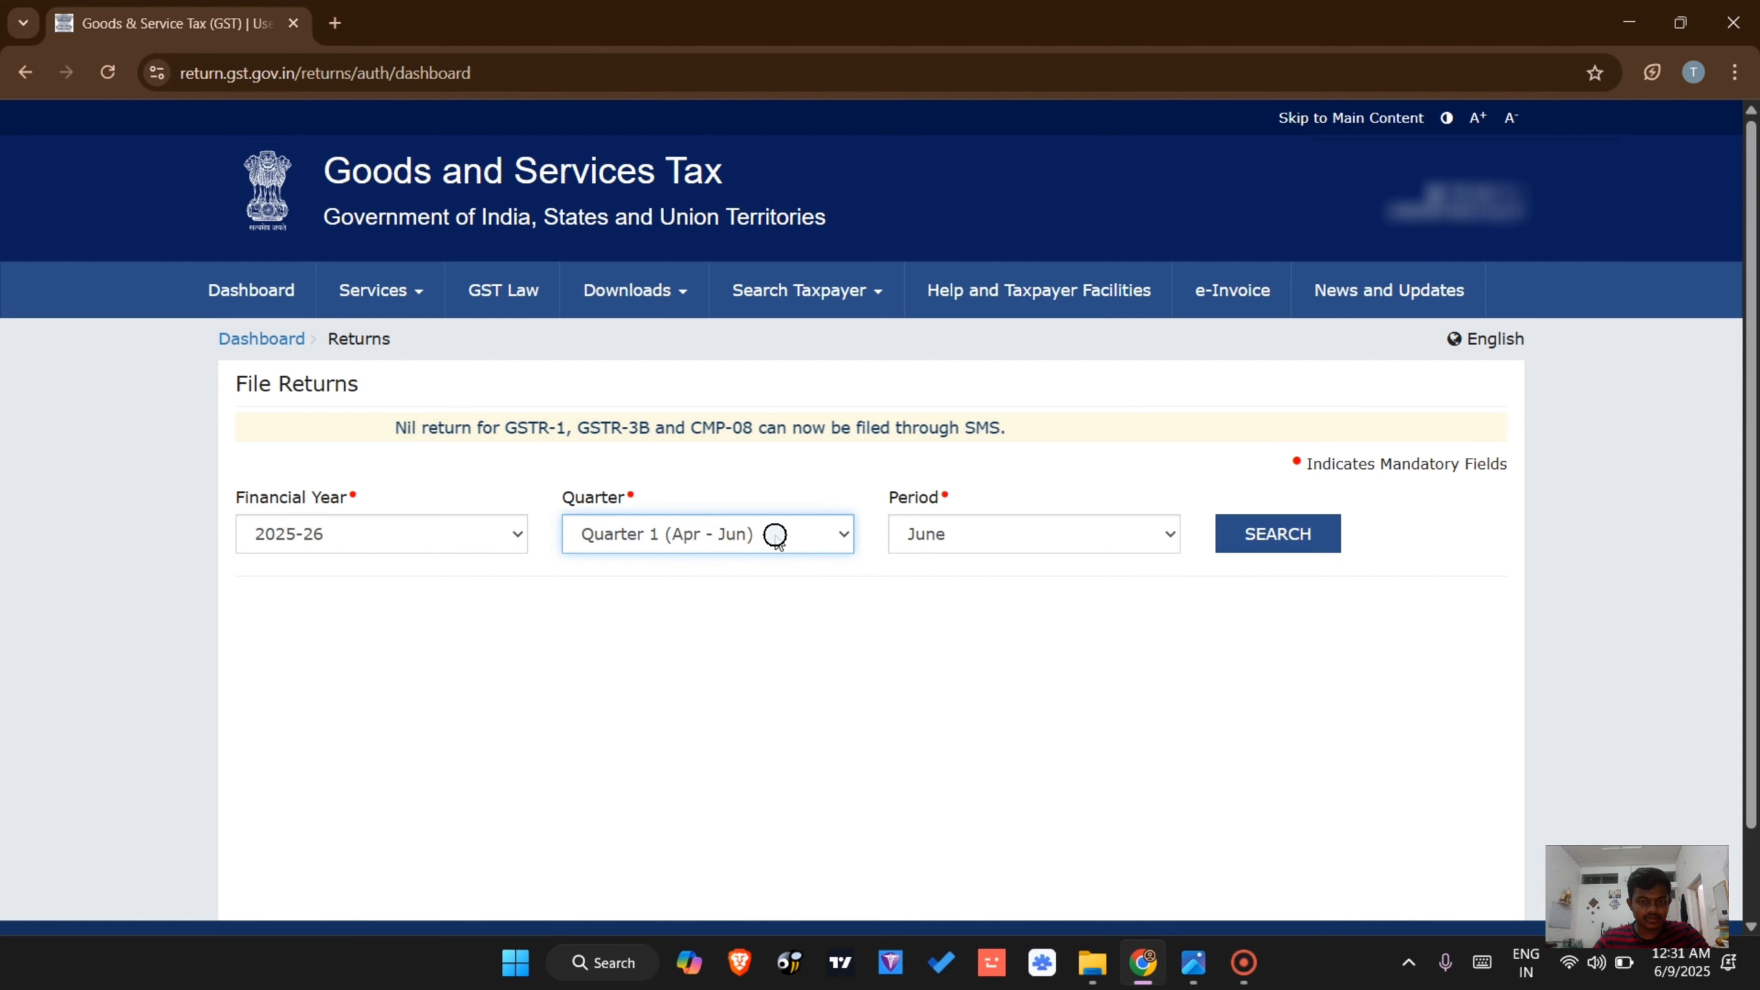
pyautogui.click(990, 541)
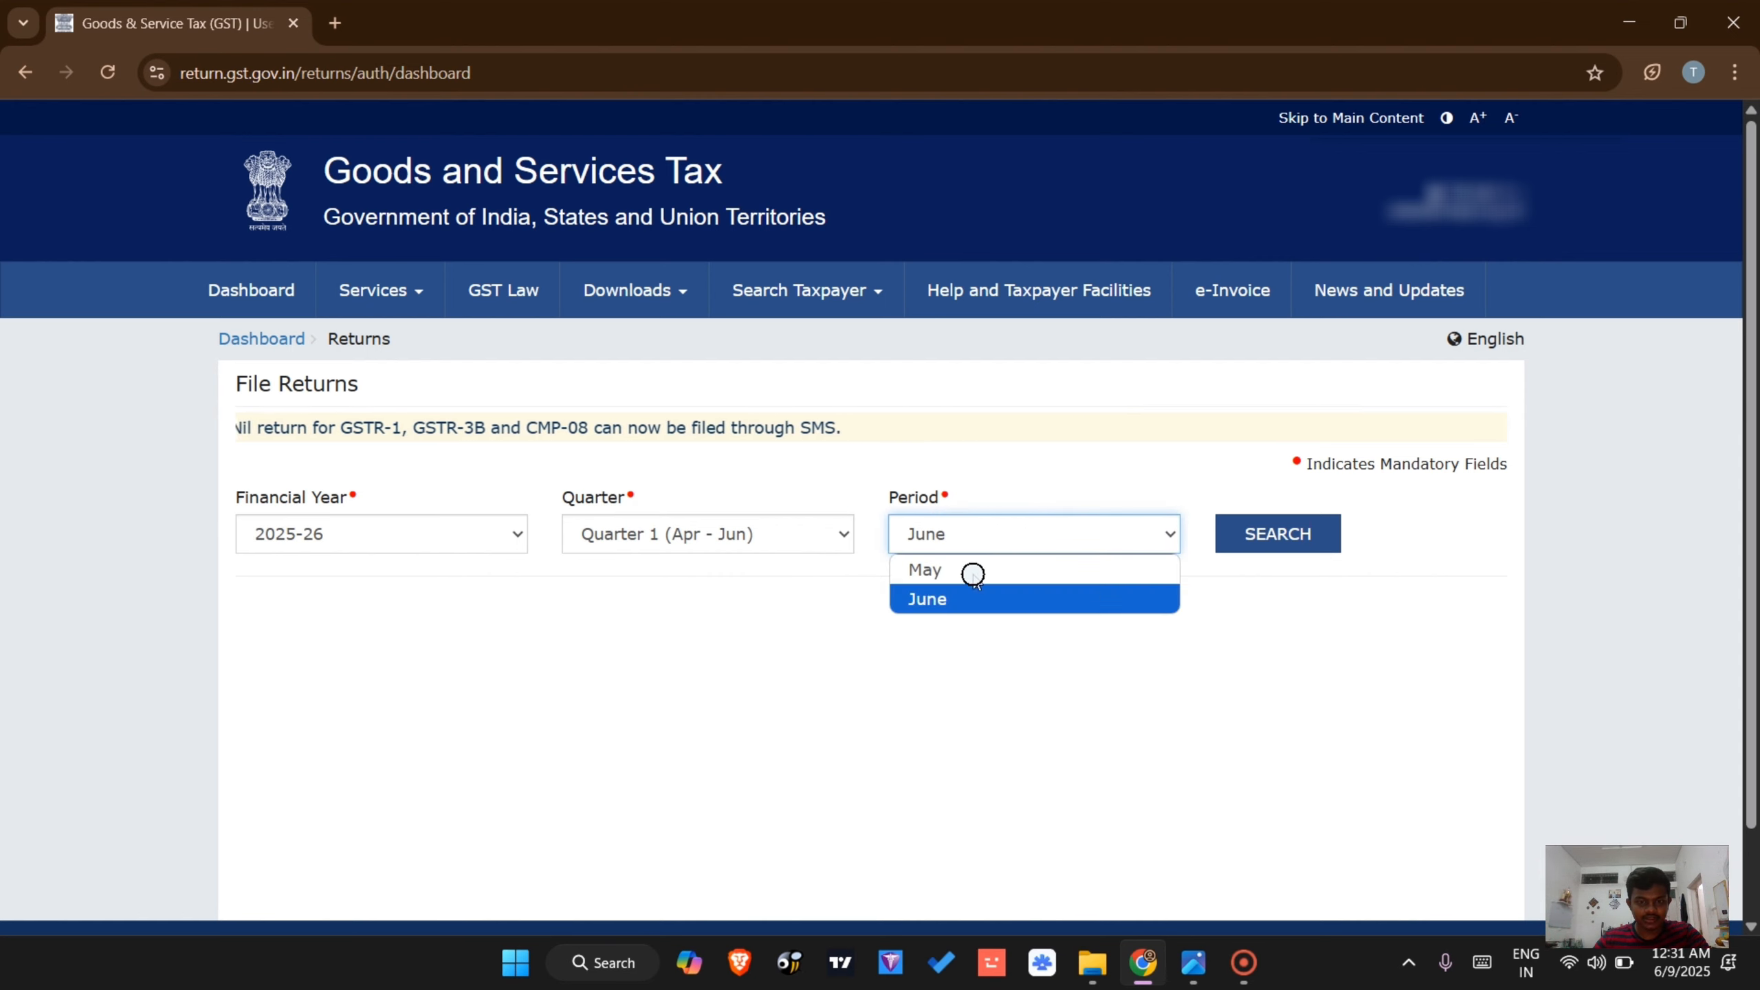
pyautogui.click(973, 573)
pyautogui.click(1257, 534)
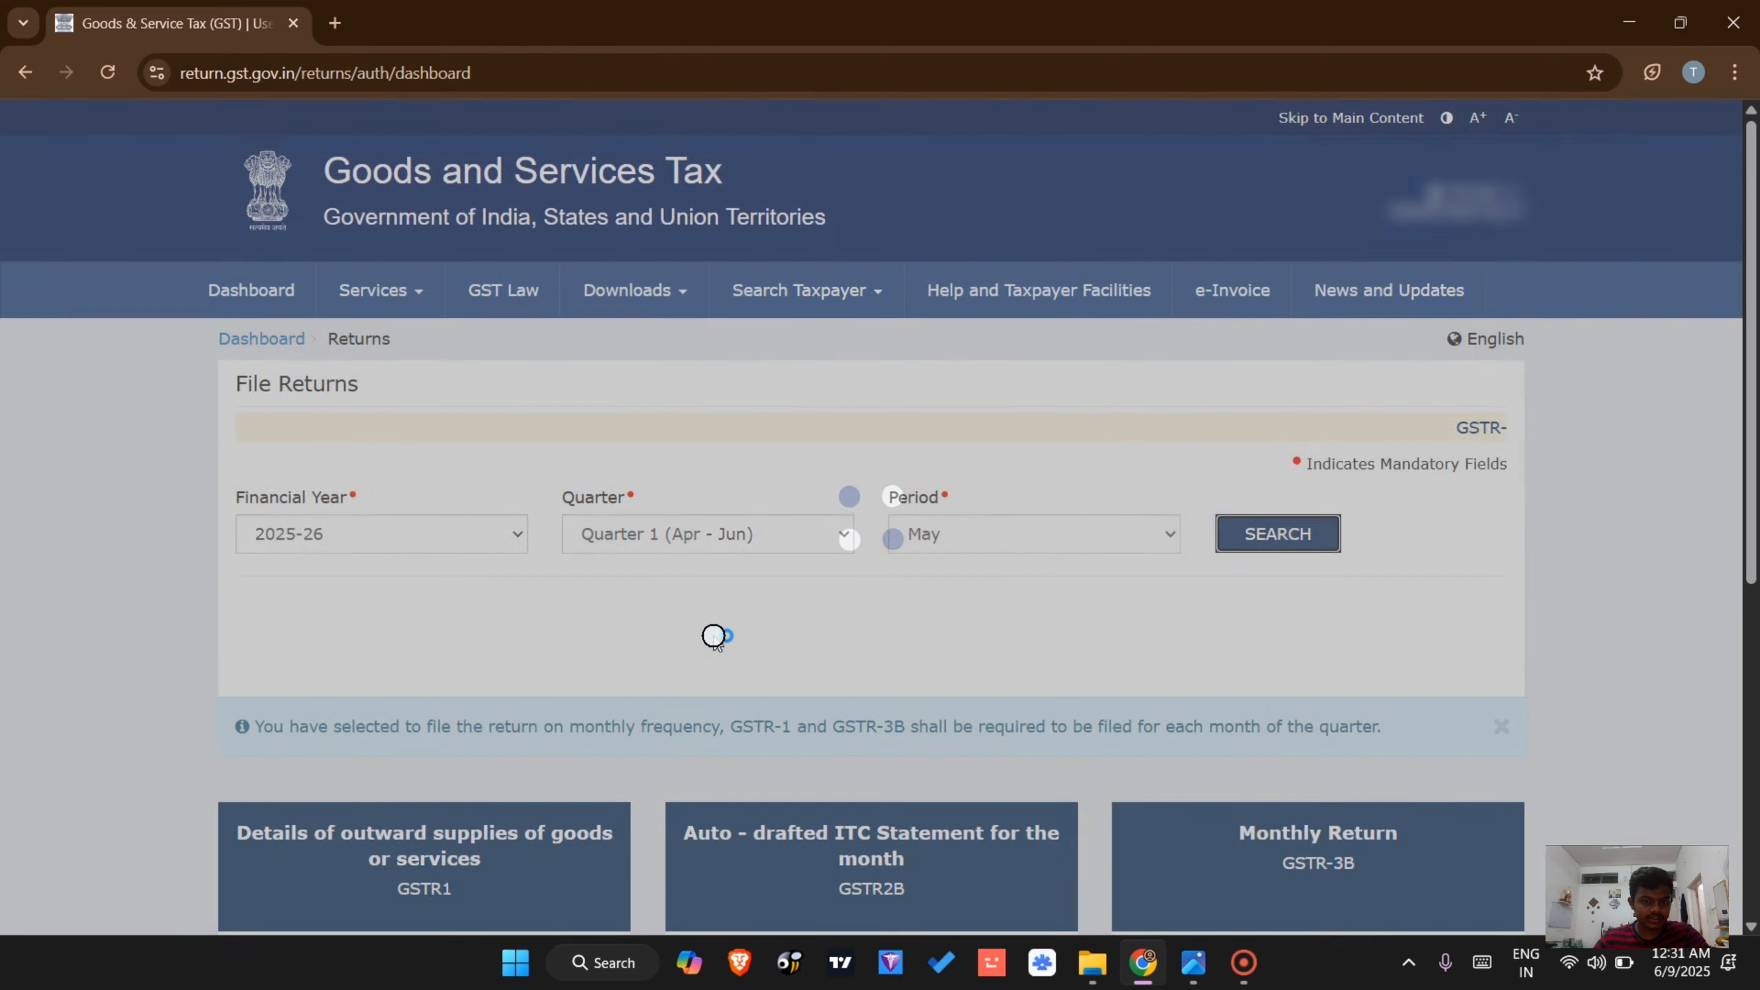
# Prepare the GSTR1 return online and mark it as File Nil GSTR-1
pyautogui.scroll(-2, 665, 601)
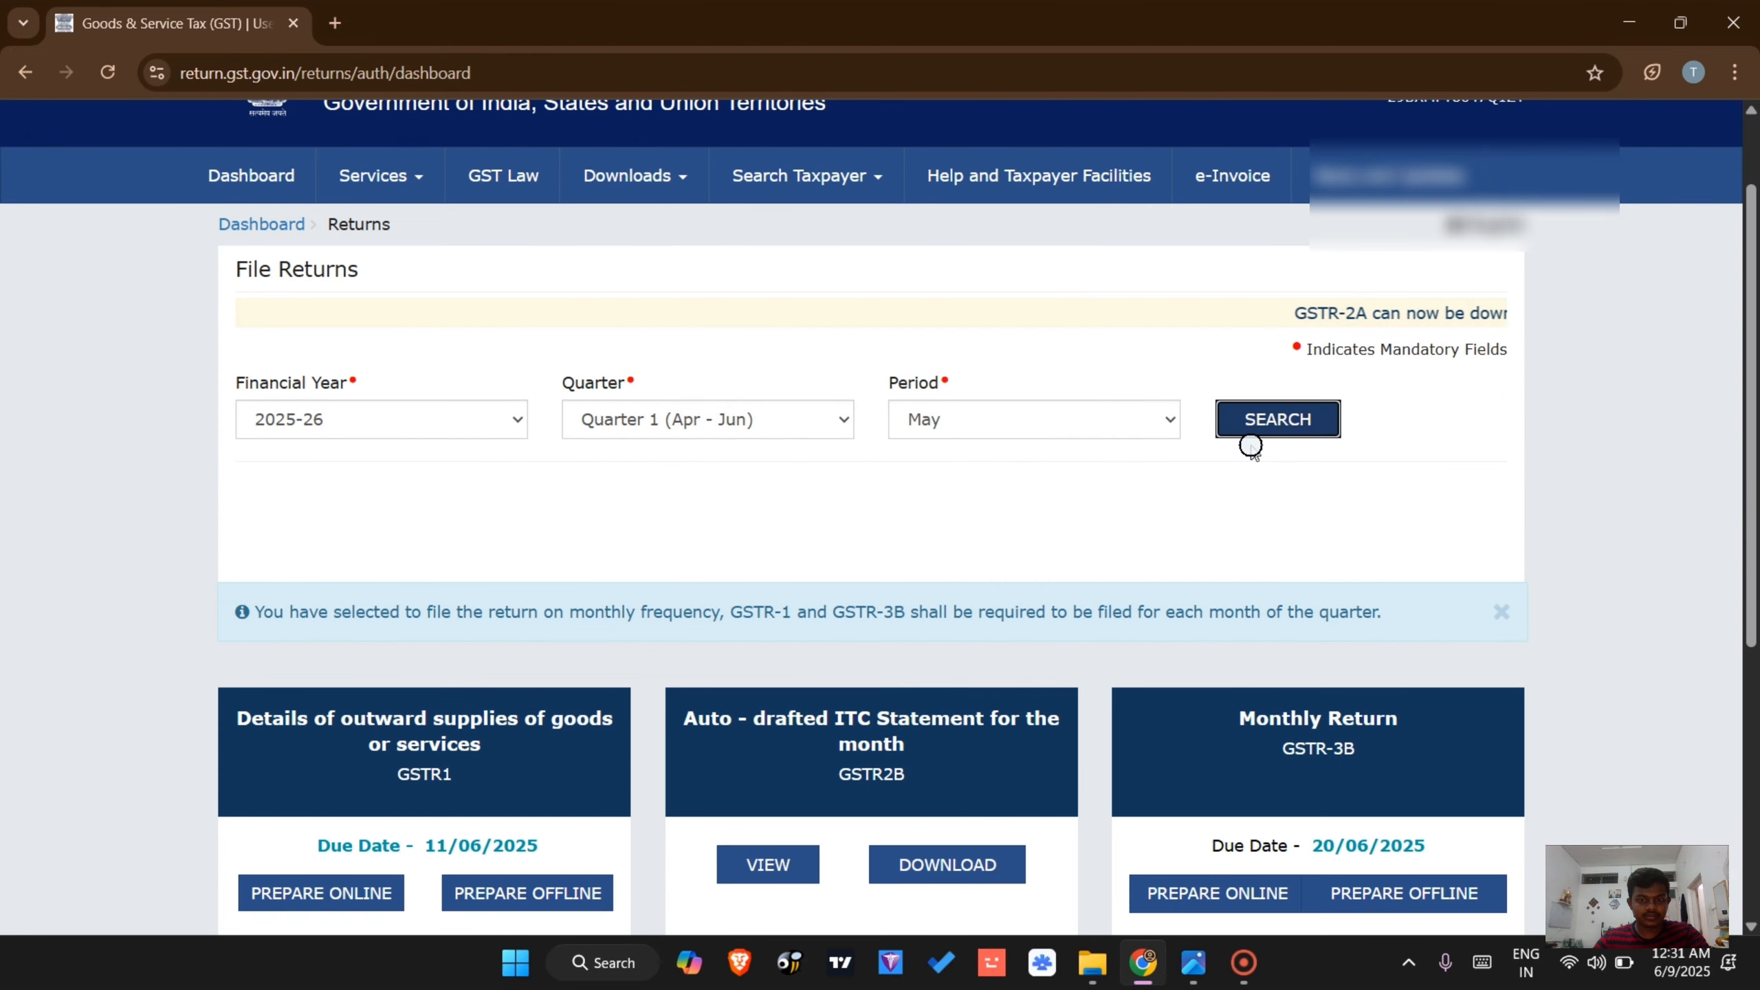
pyautogui.scroll(-6, 896, 610)
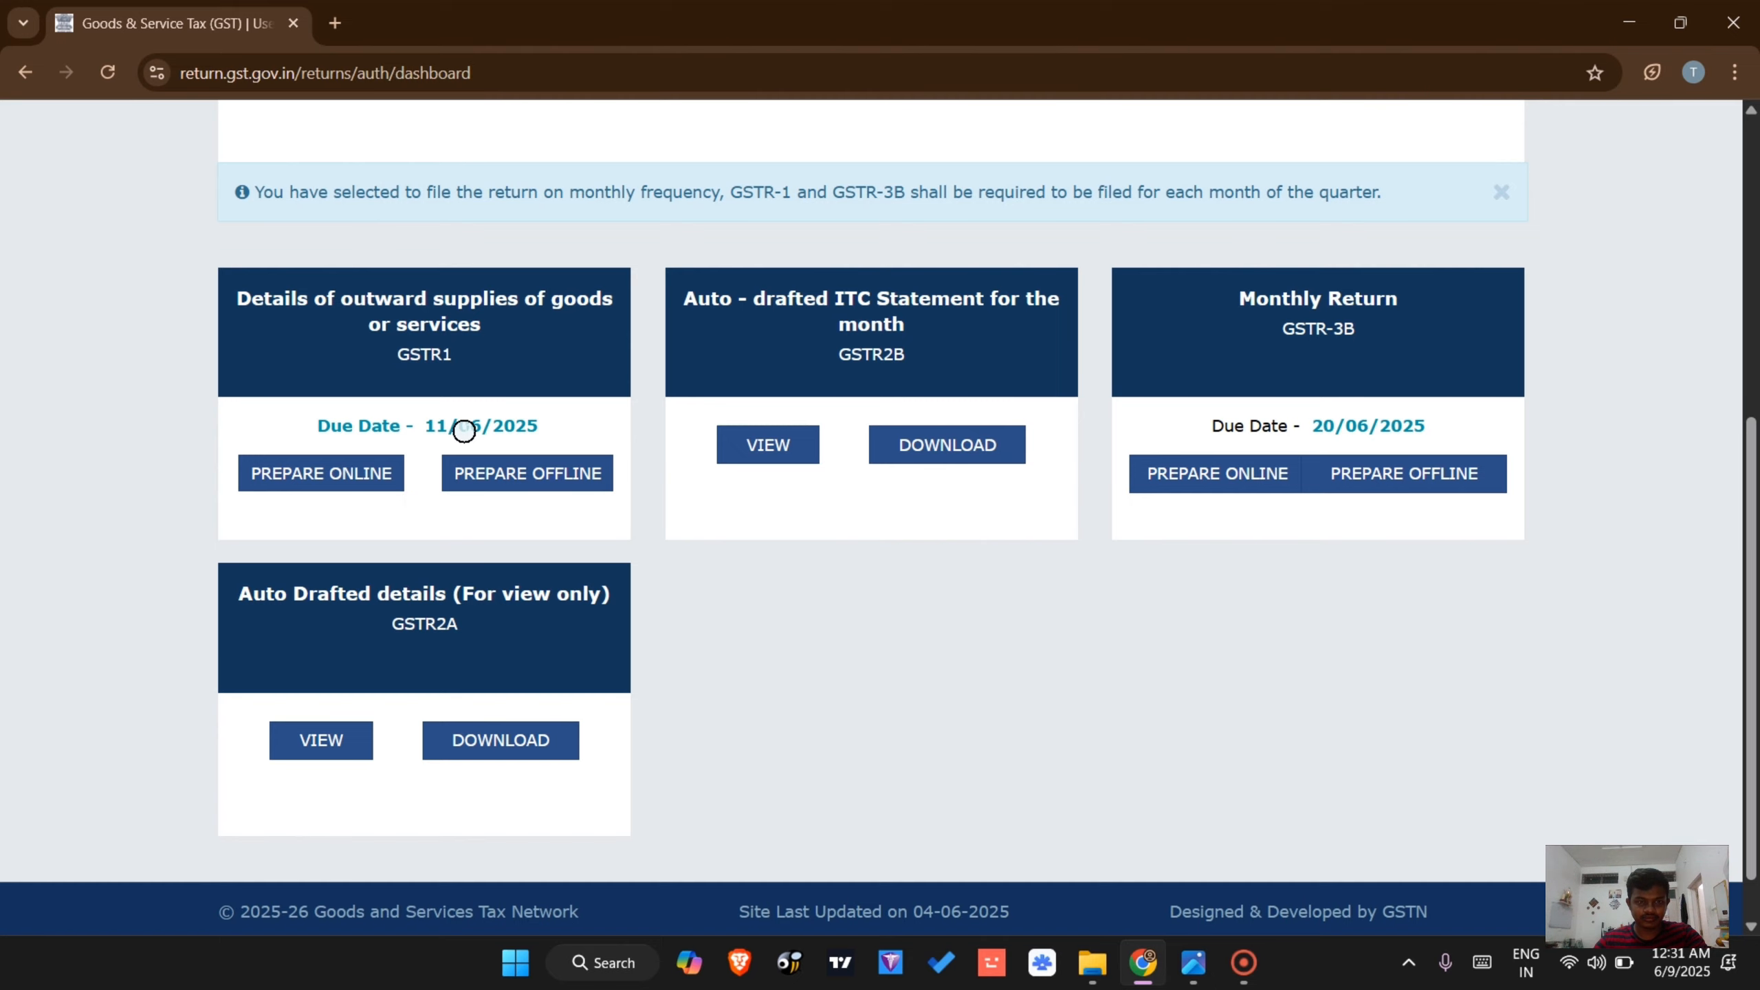
pyautogui.click(365, 487)
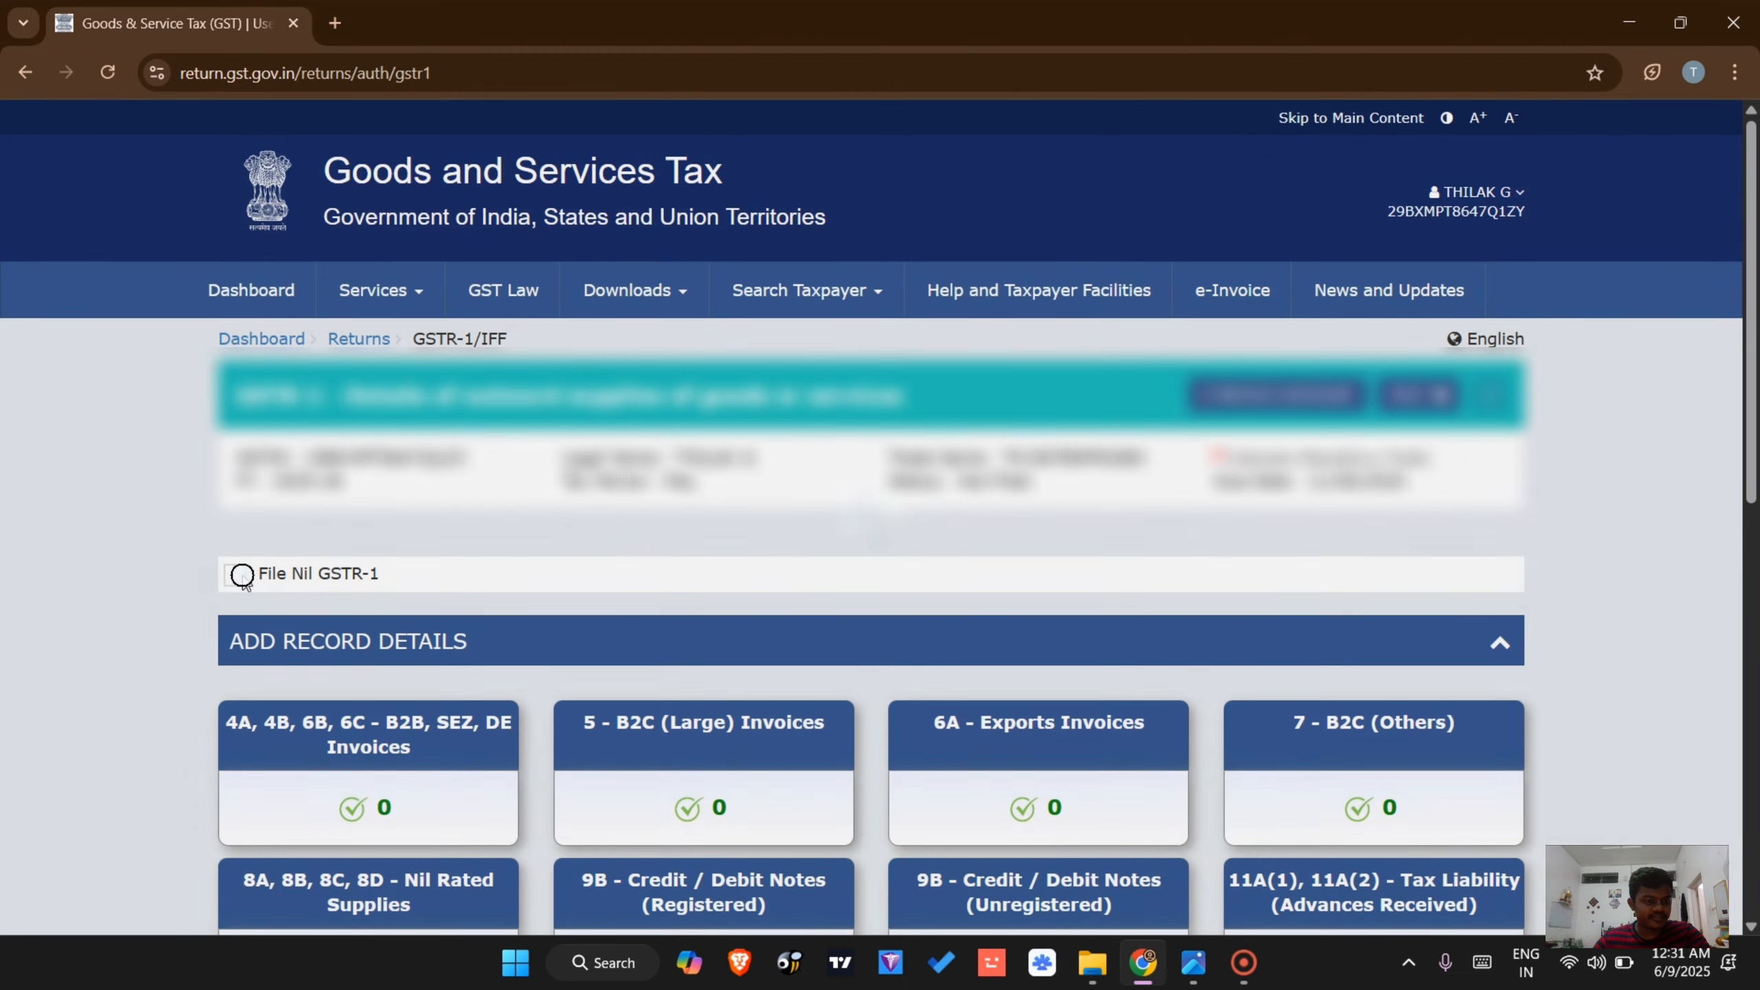
pyautogui.click(241, 575)
pyautogui.scroll(-1, 492, 647)
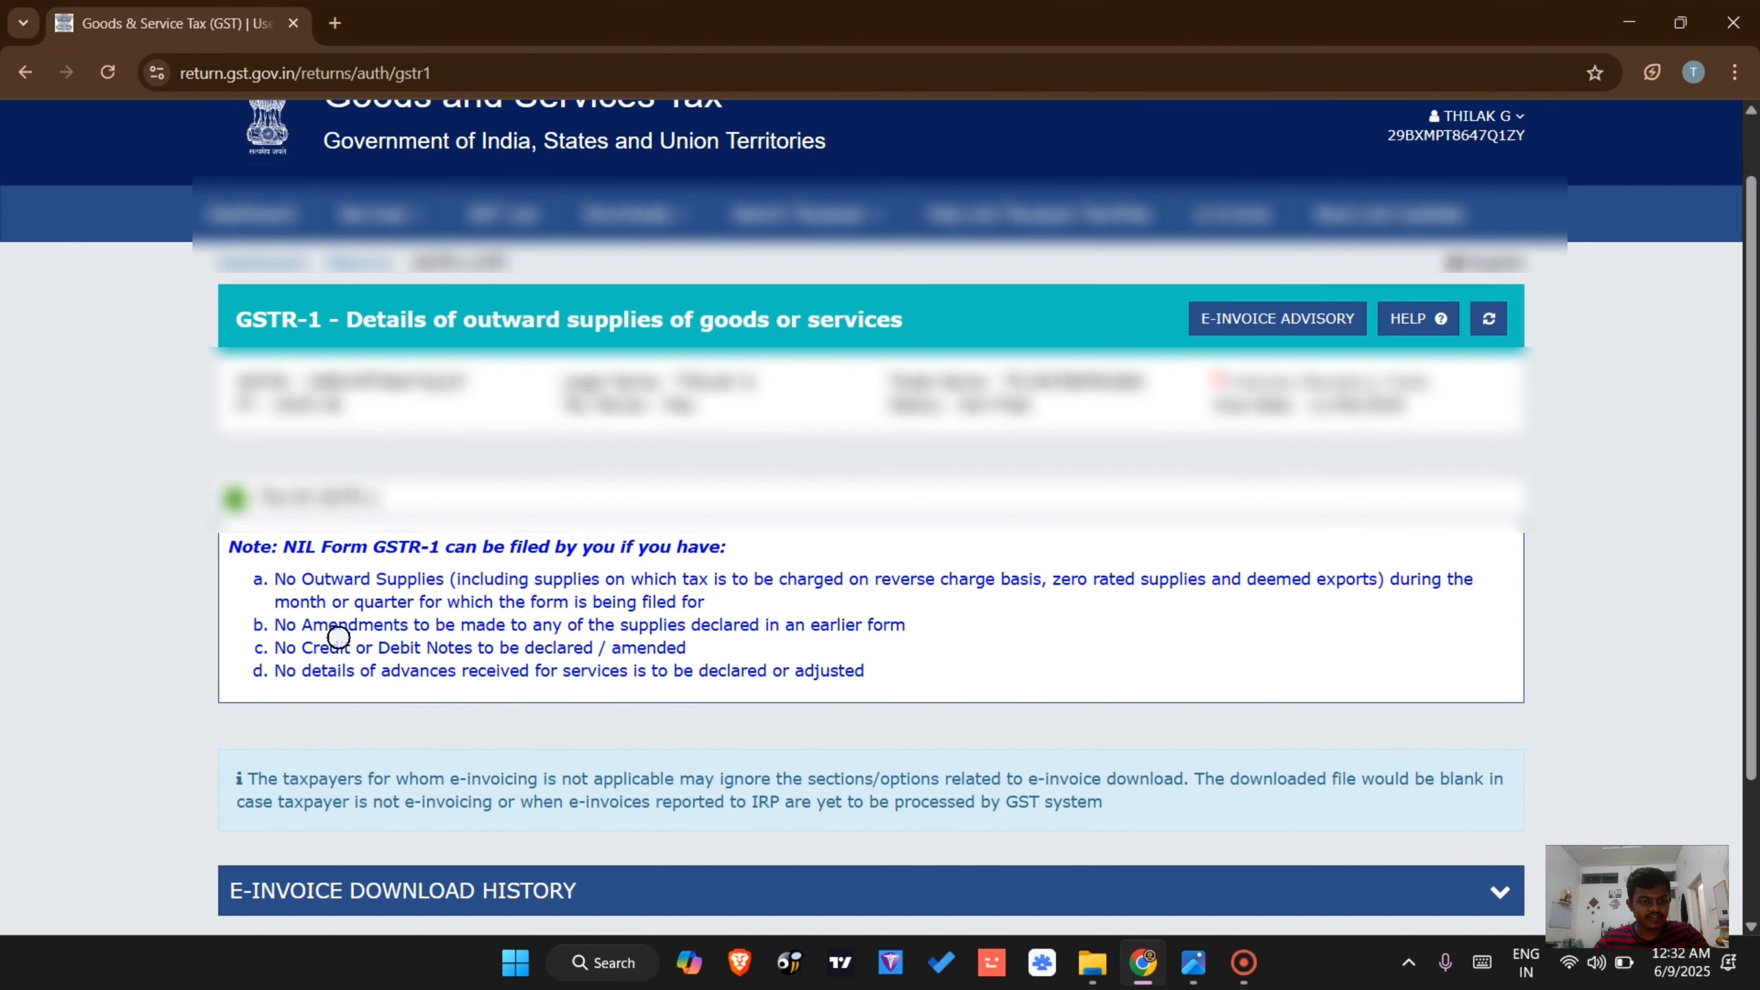
pyautogui.scroll(-3, 1577, 624)
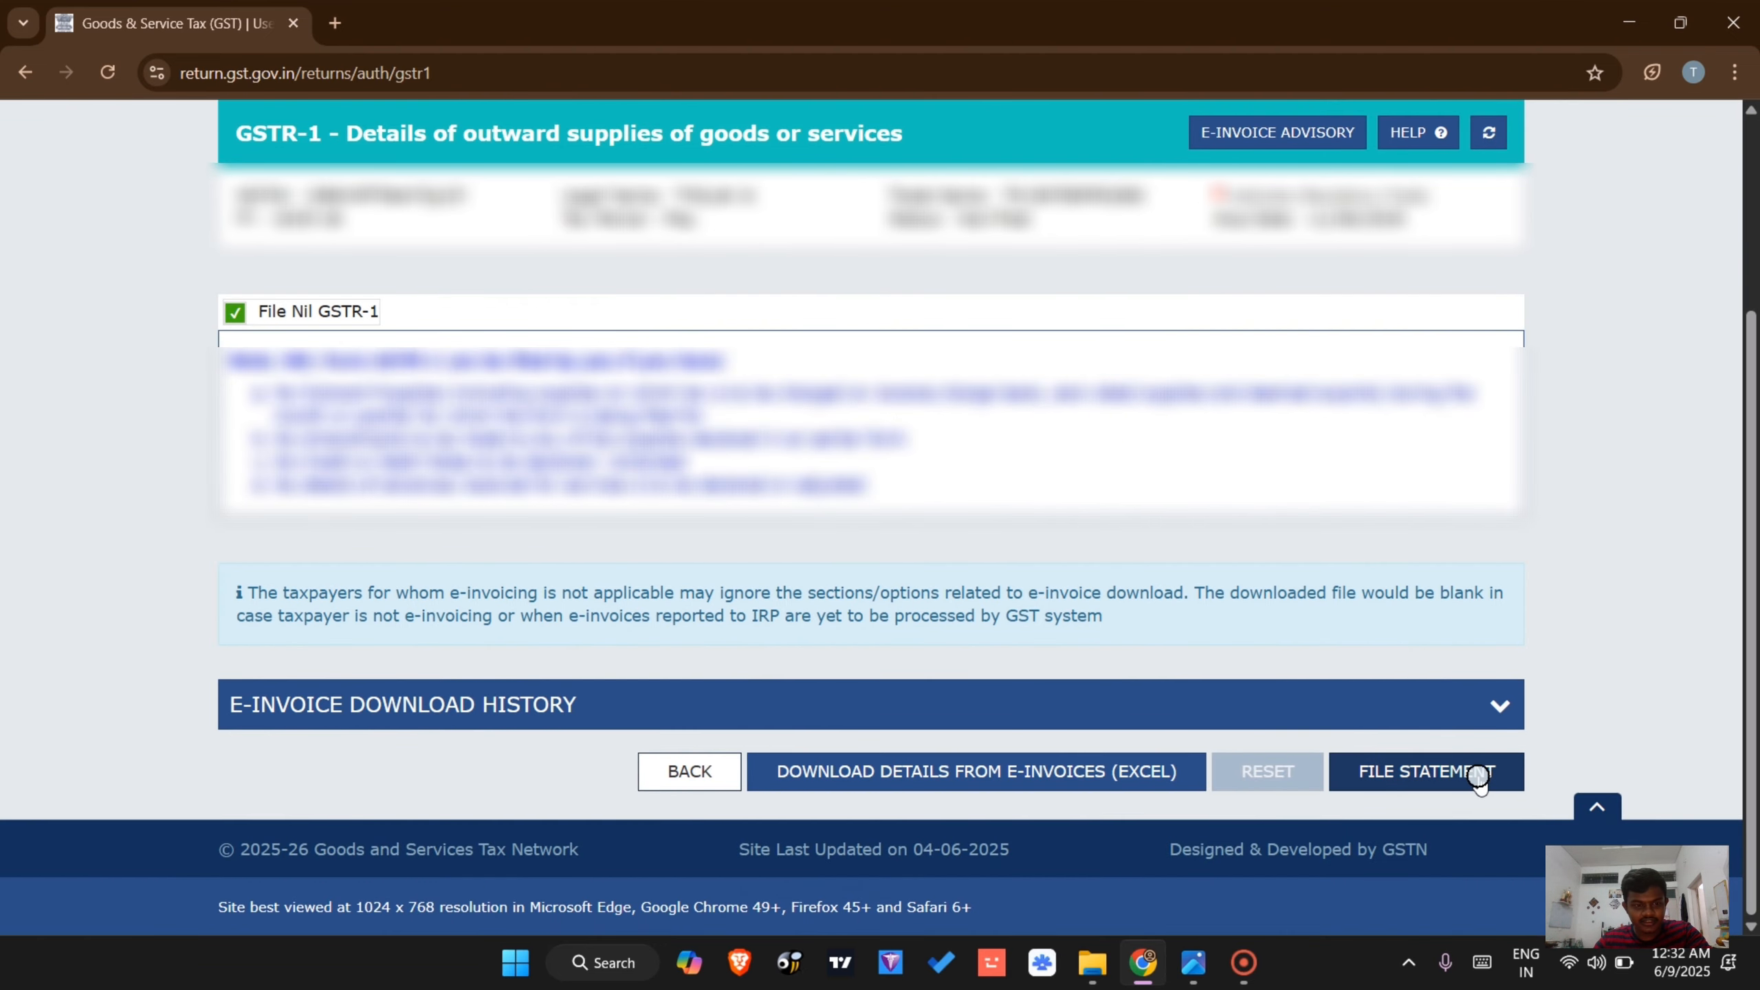
# Consult the GST return mind map, return to the portal and proceed to file the nil GSTR-1 statement
pyautogui.click(1192, 962)
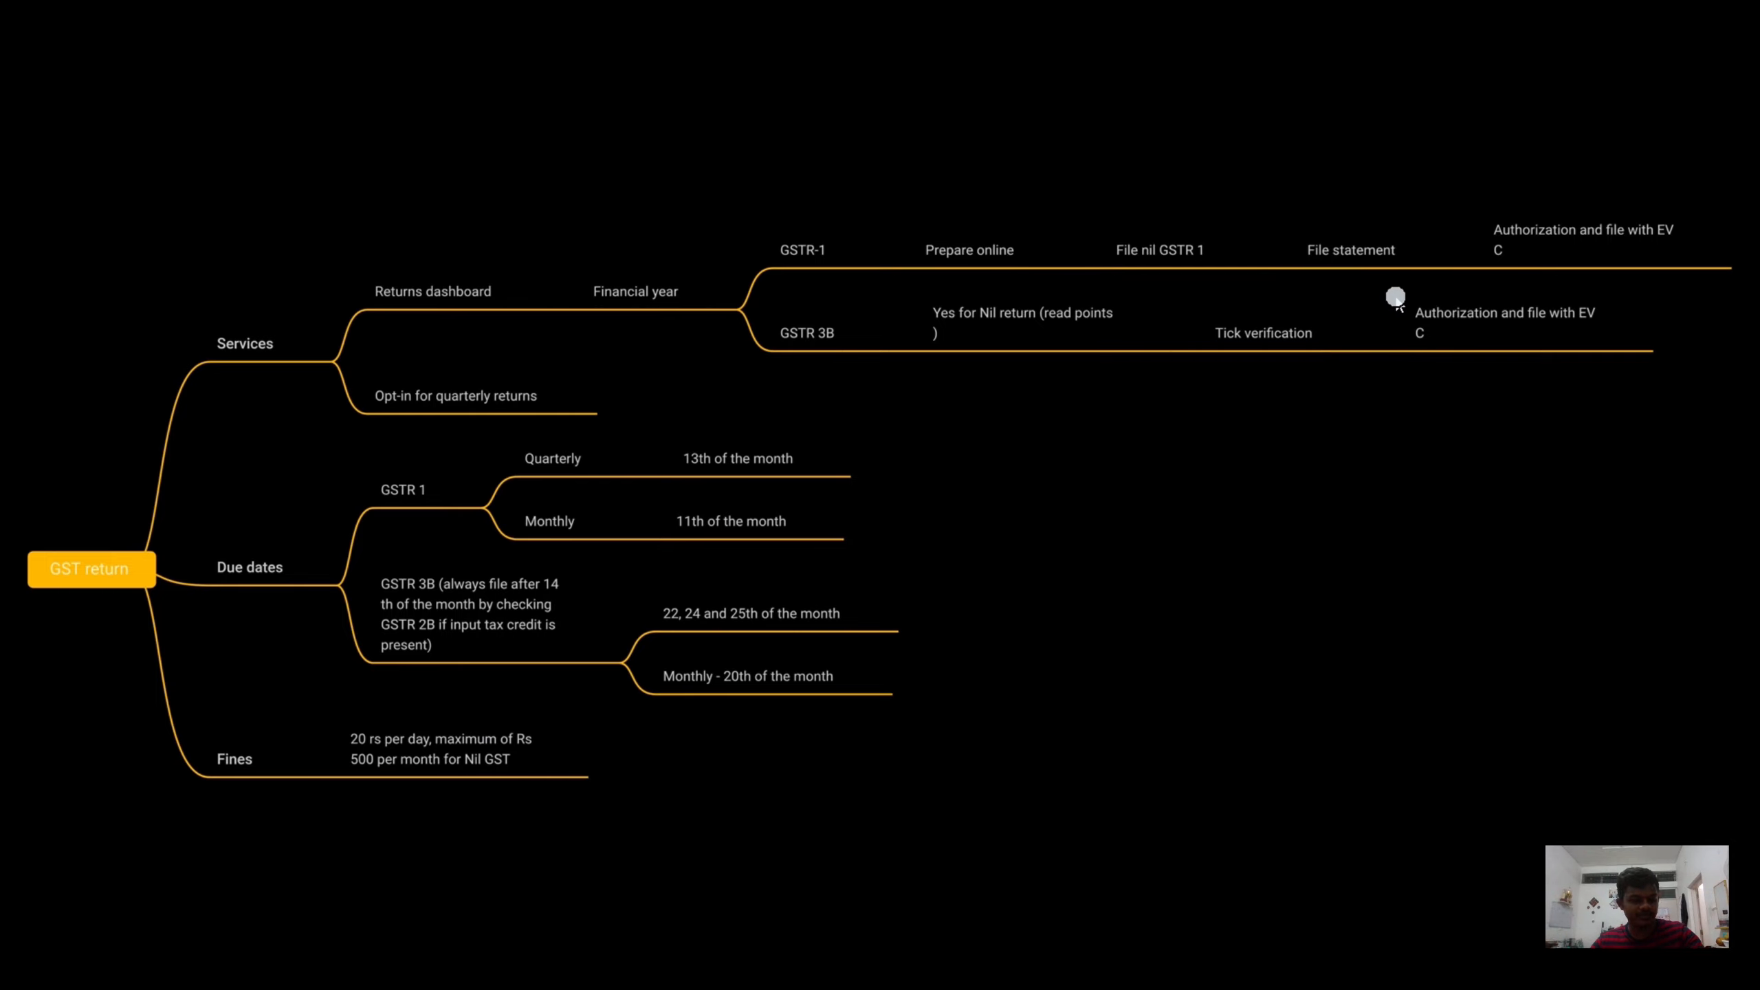
pyautogui.hotkey('alt', 'Tab')
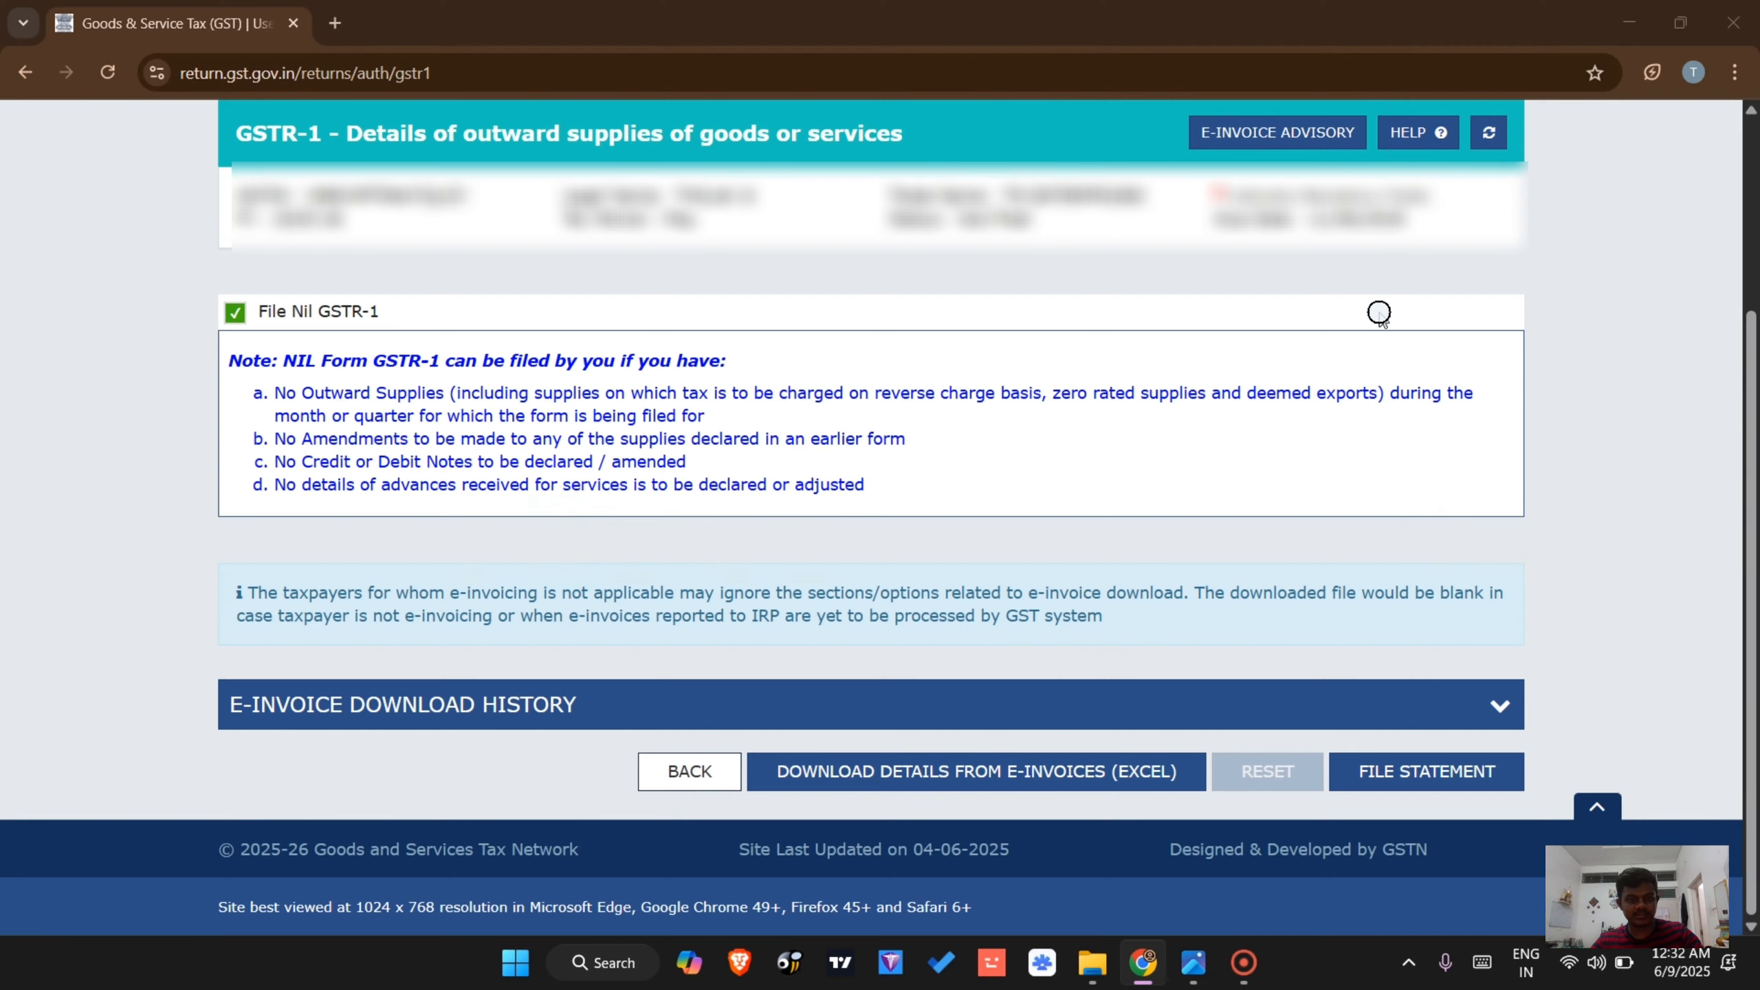
pyautogui.click(1401, 769)
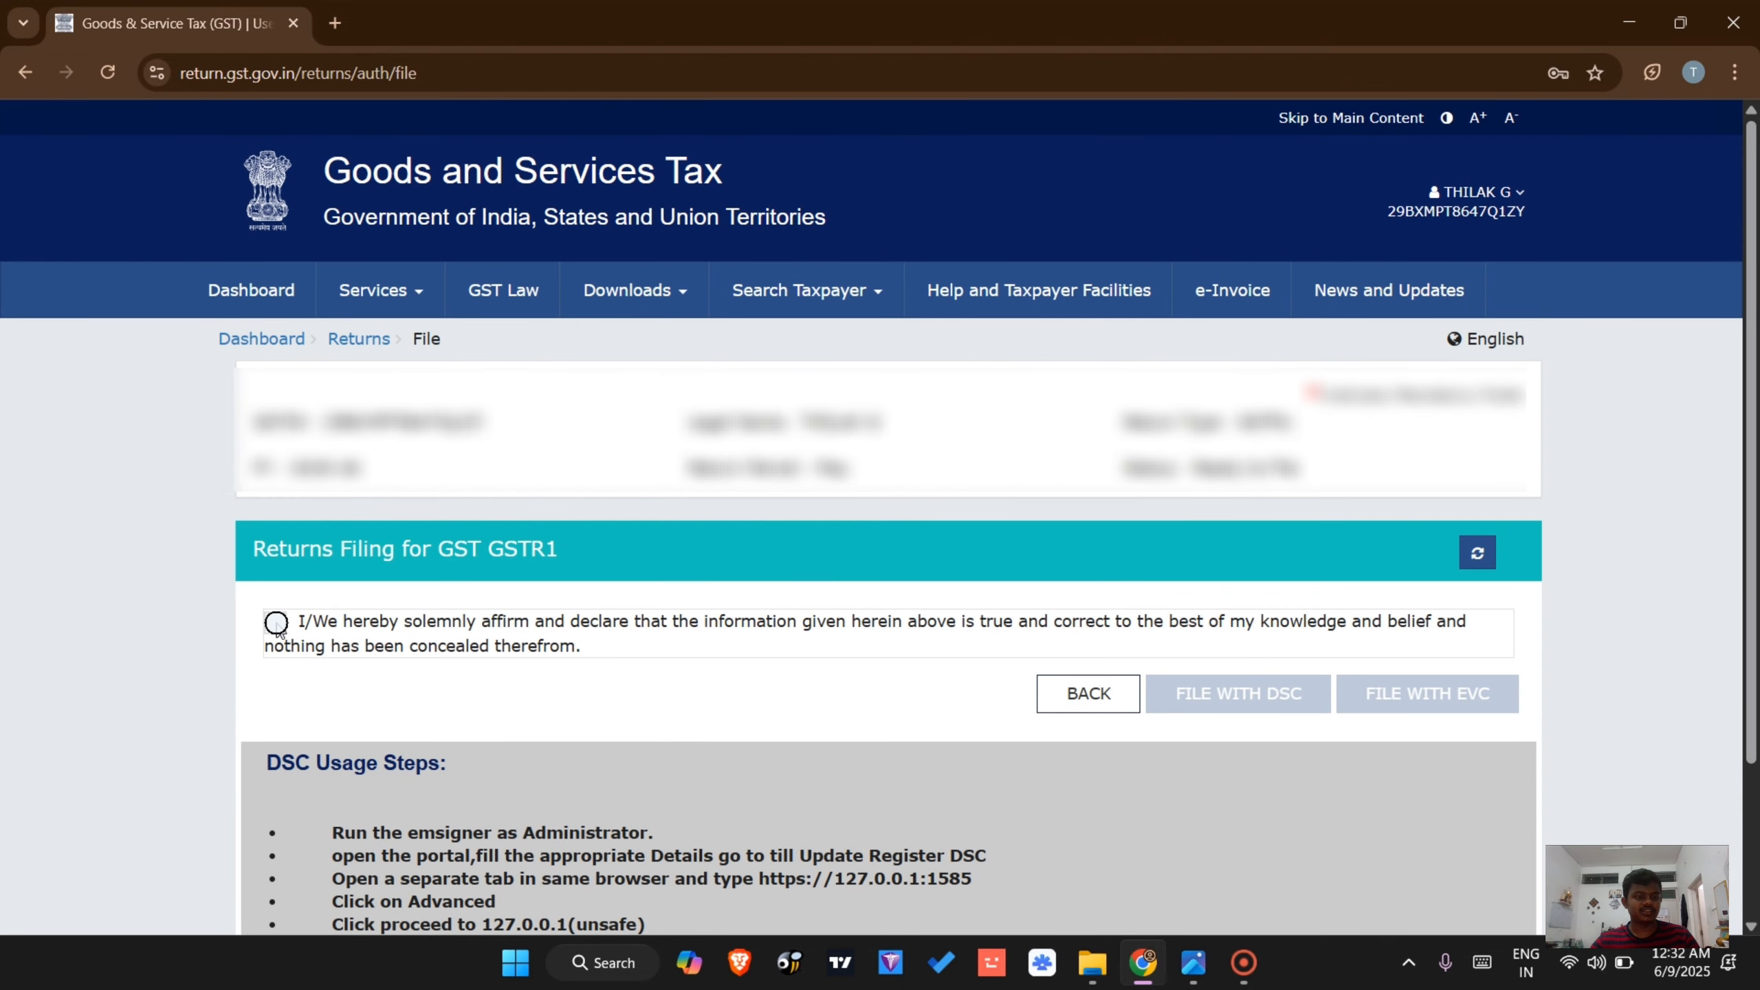
# Accept the declaration, select the authorised signatory and choose to file the GSTR1 return with EVC
pyautogui.click(276, 623)
pyautogui.click(410, 711)
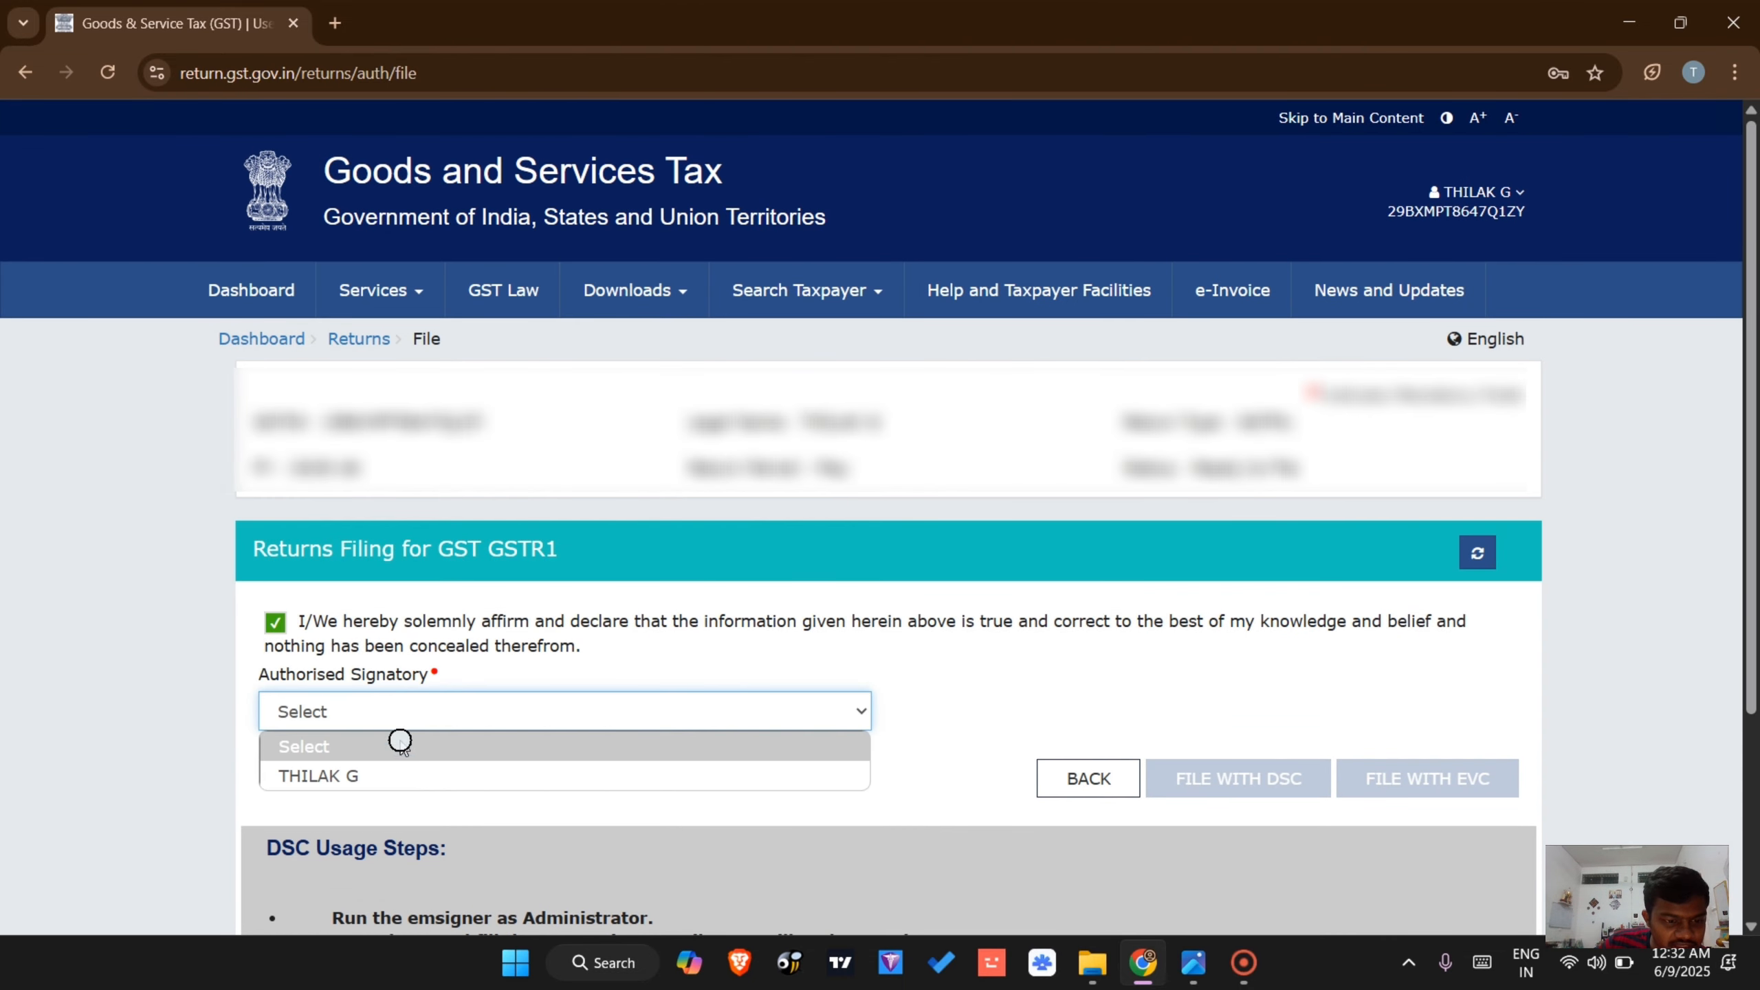
pyautogui.click(405, 775)
pyautogui.click(1434, 771)
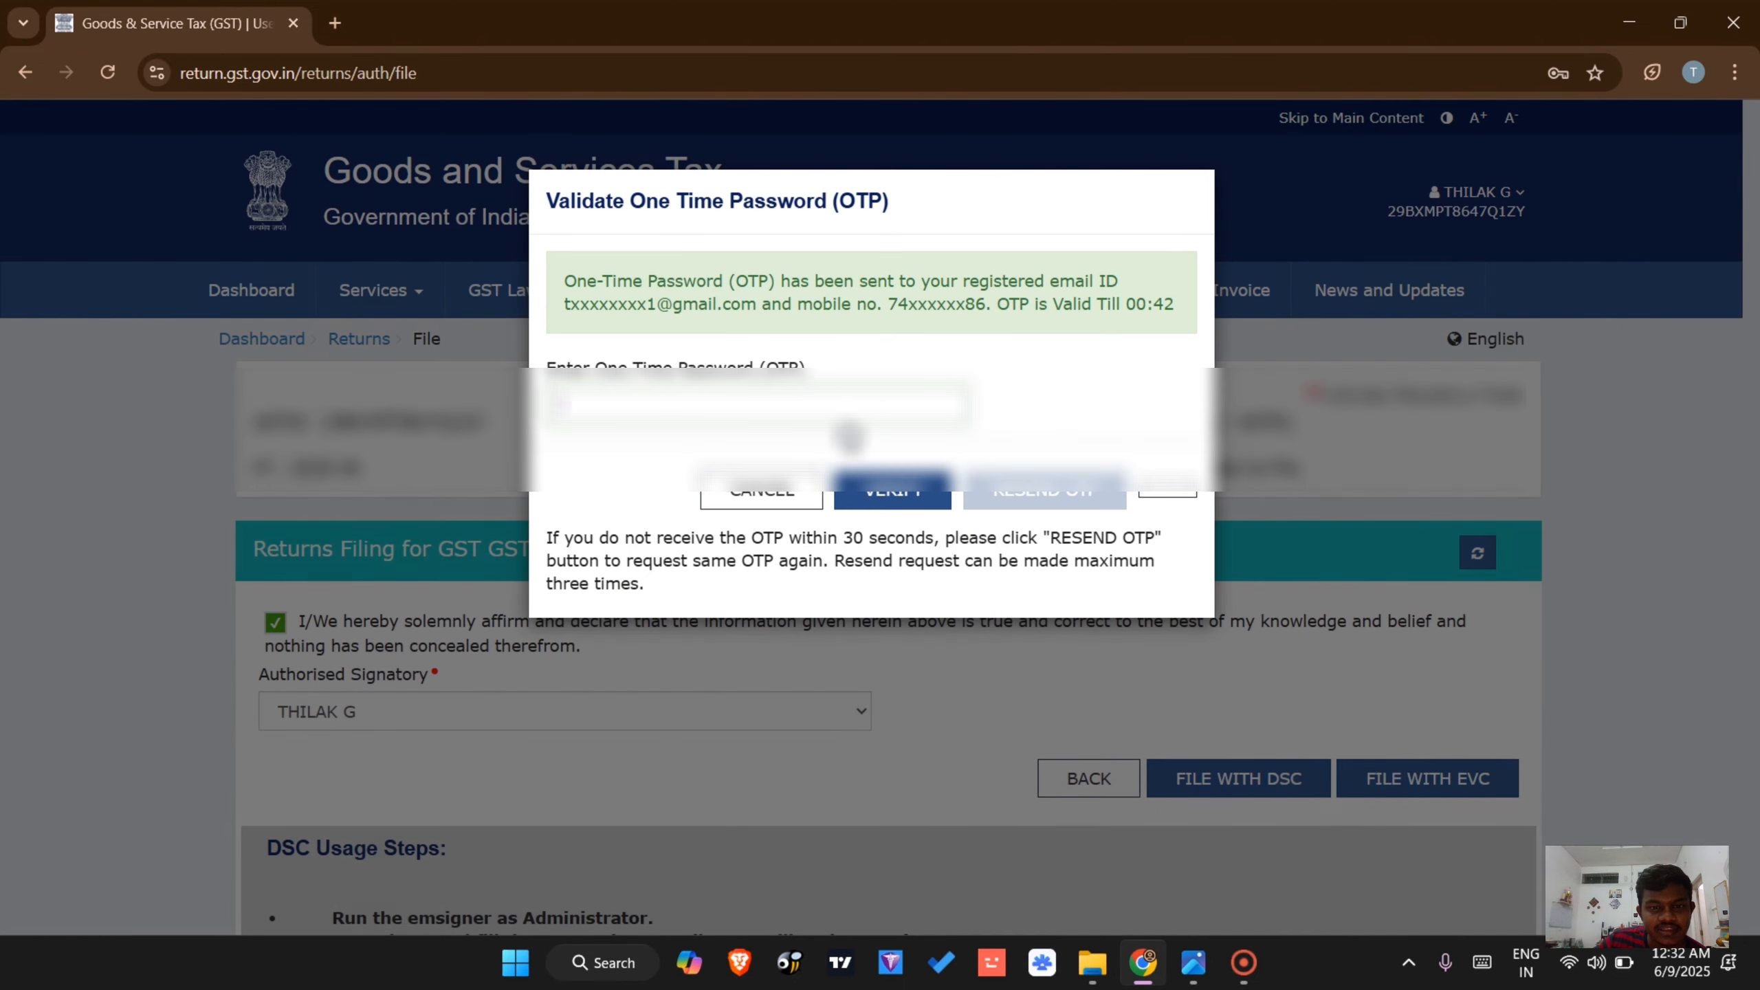
# Enter the one-time password and verify it to file GSTR1, and decline the browser's offer to update the saved password
pyautogui.click(821, 407)
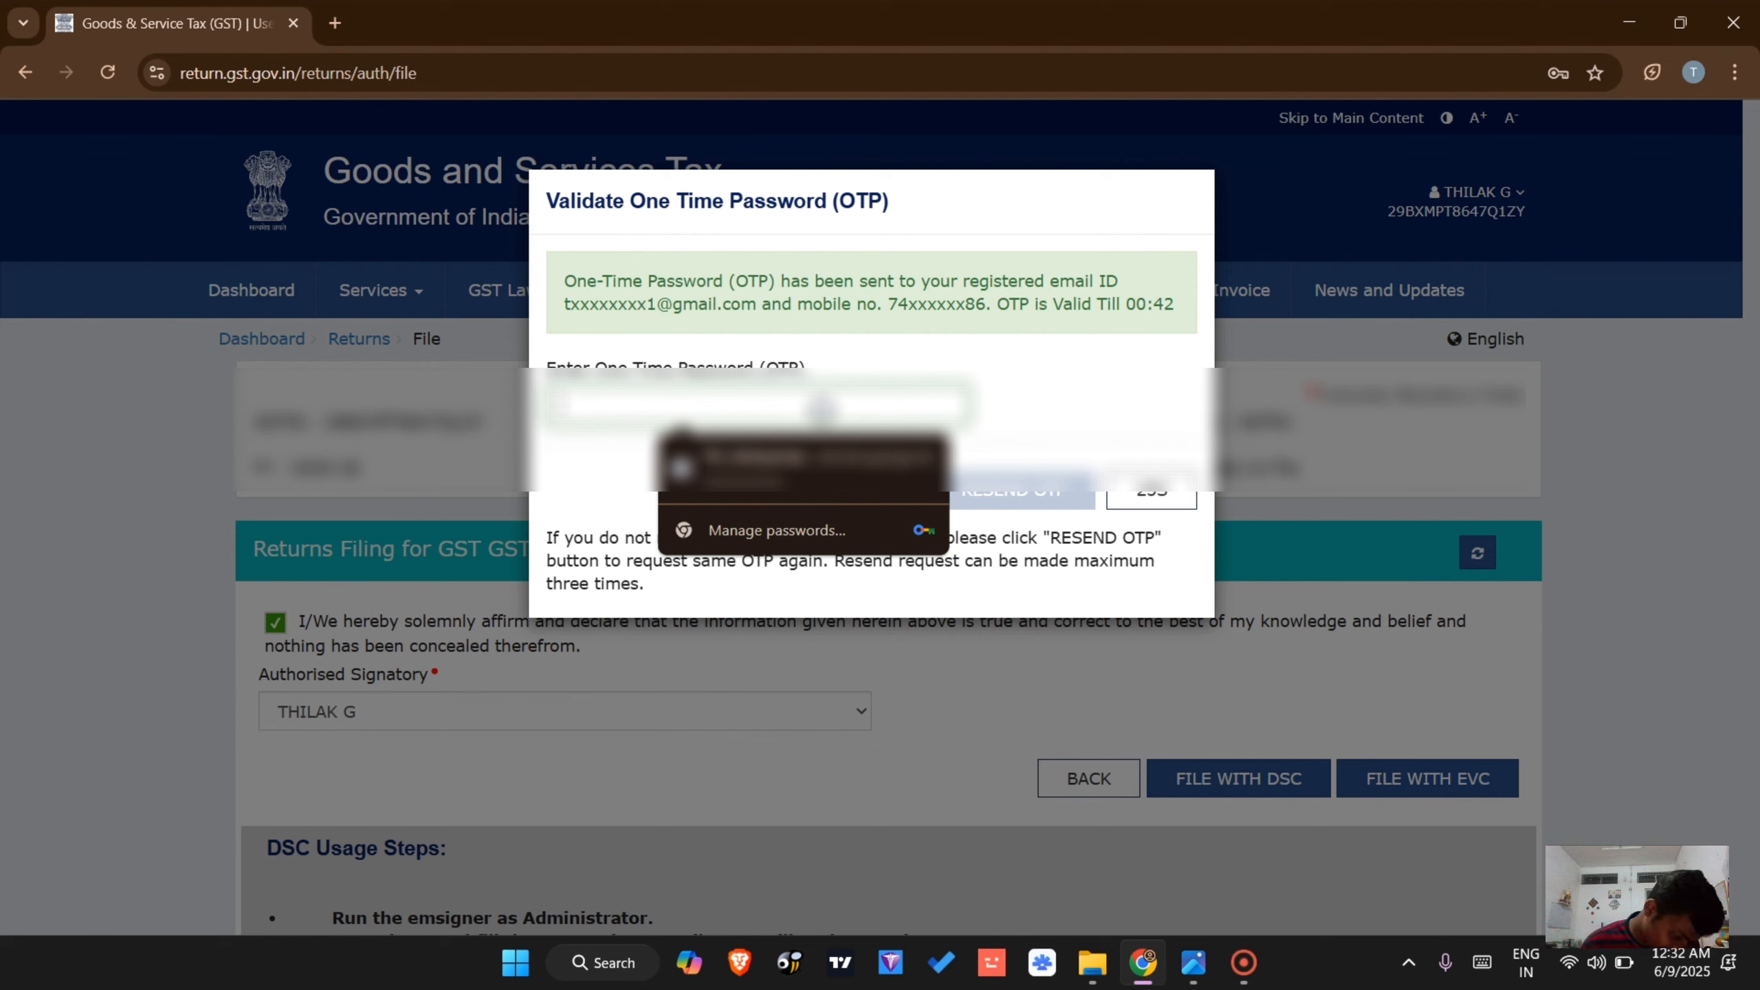
pyautogui.write('1')
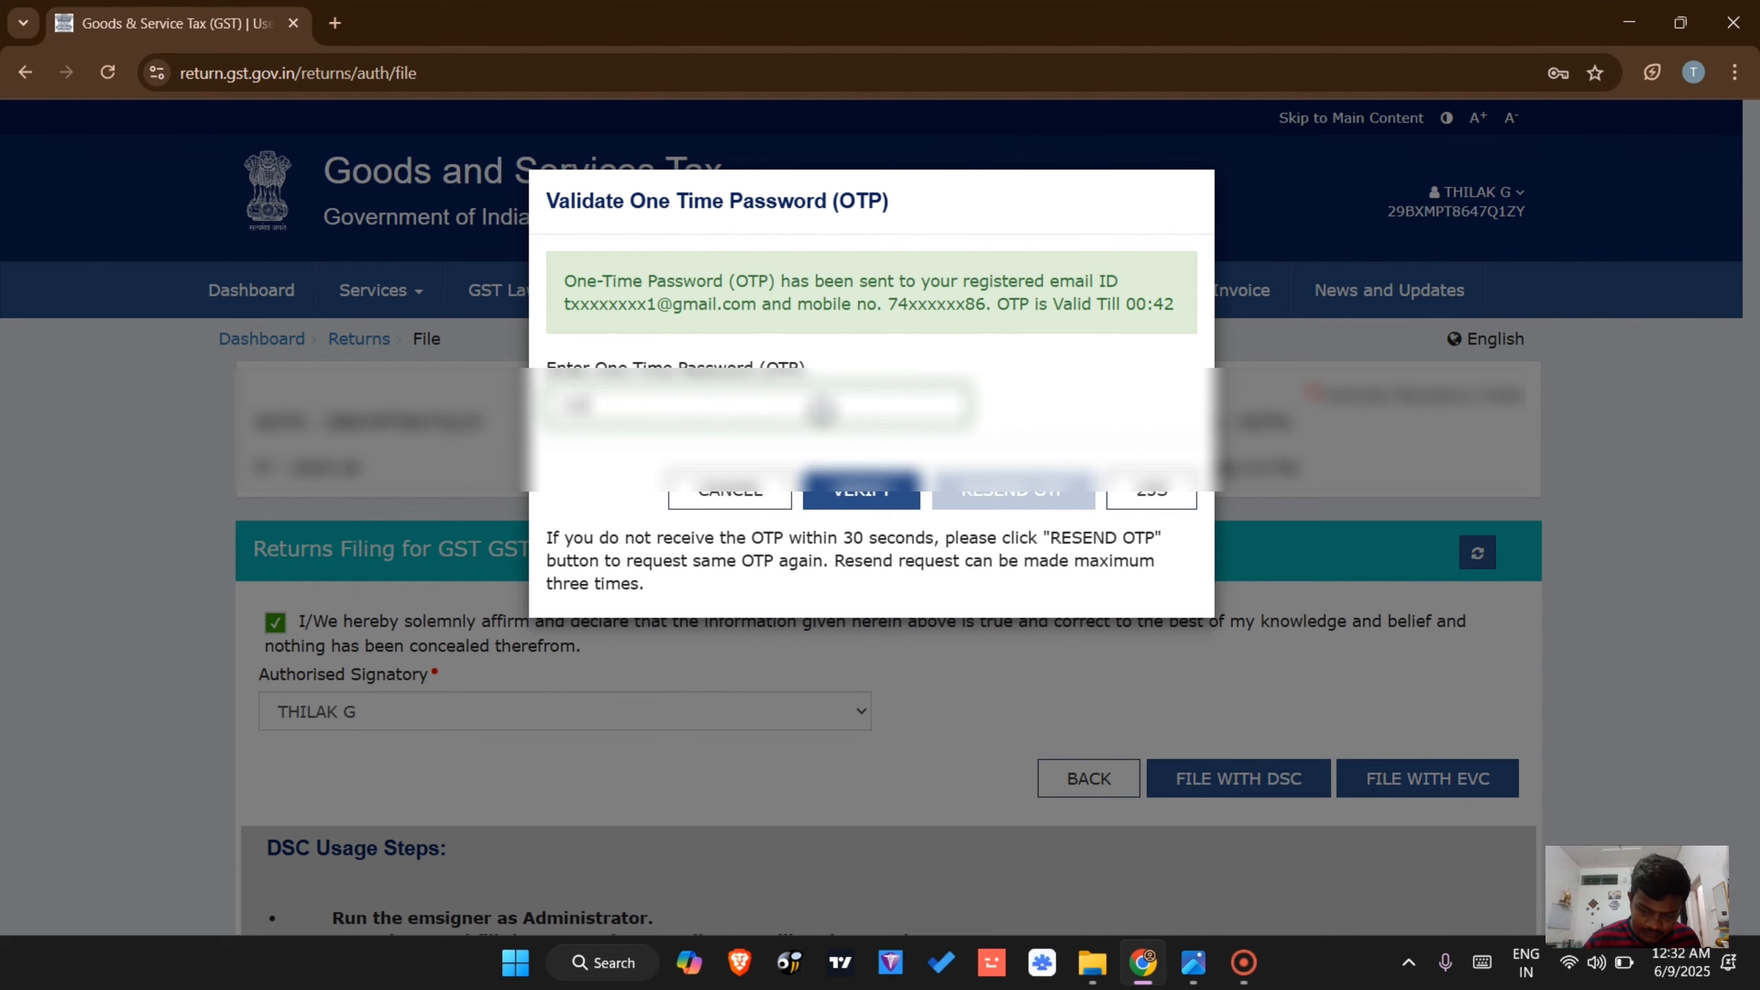
pyautogui.click(881, 494)
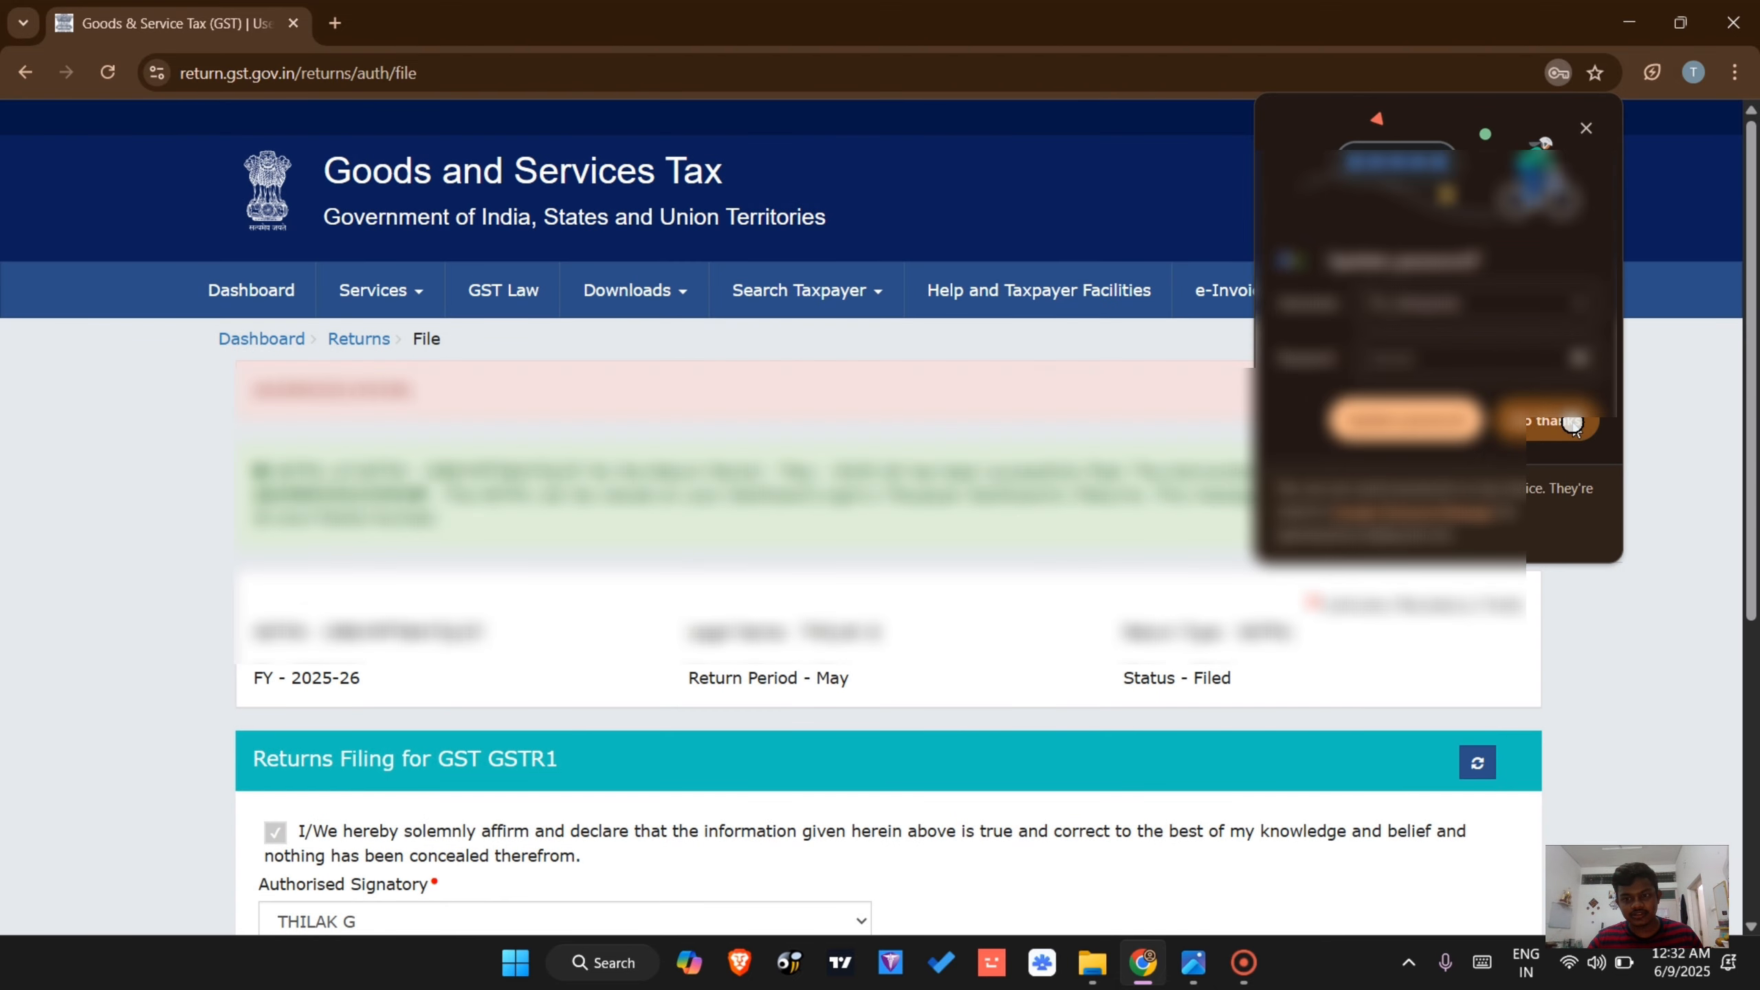
pyautogui.click(1556, 421)
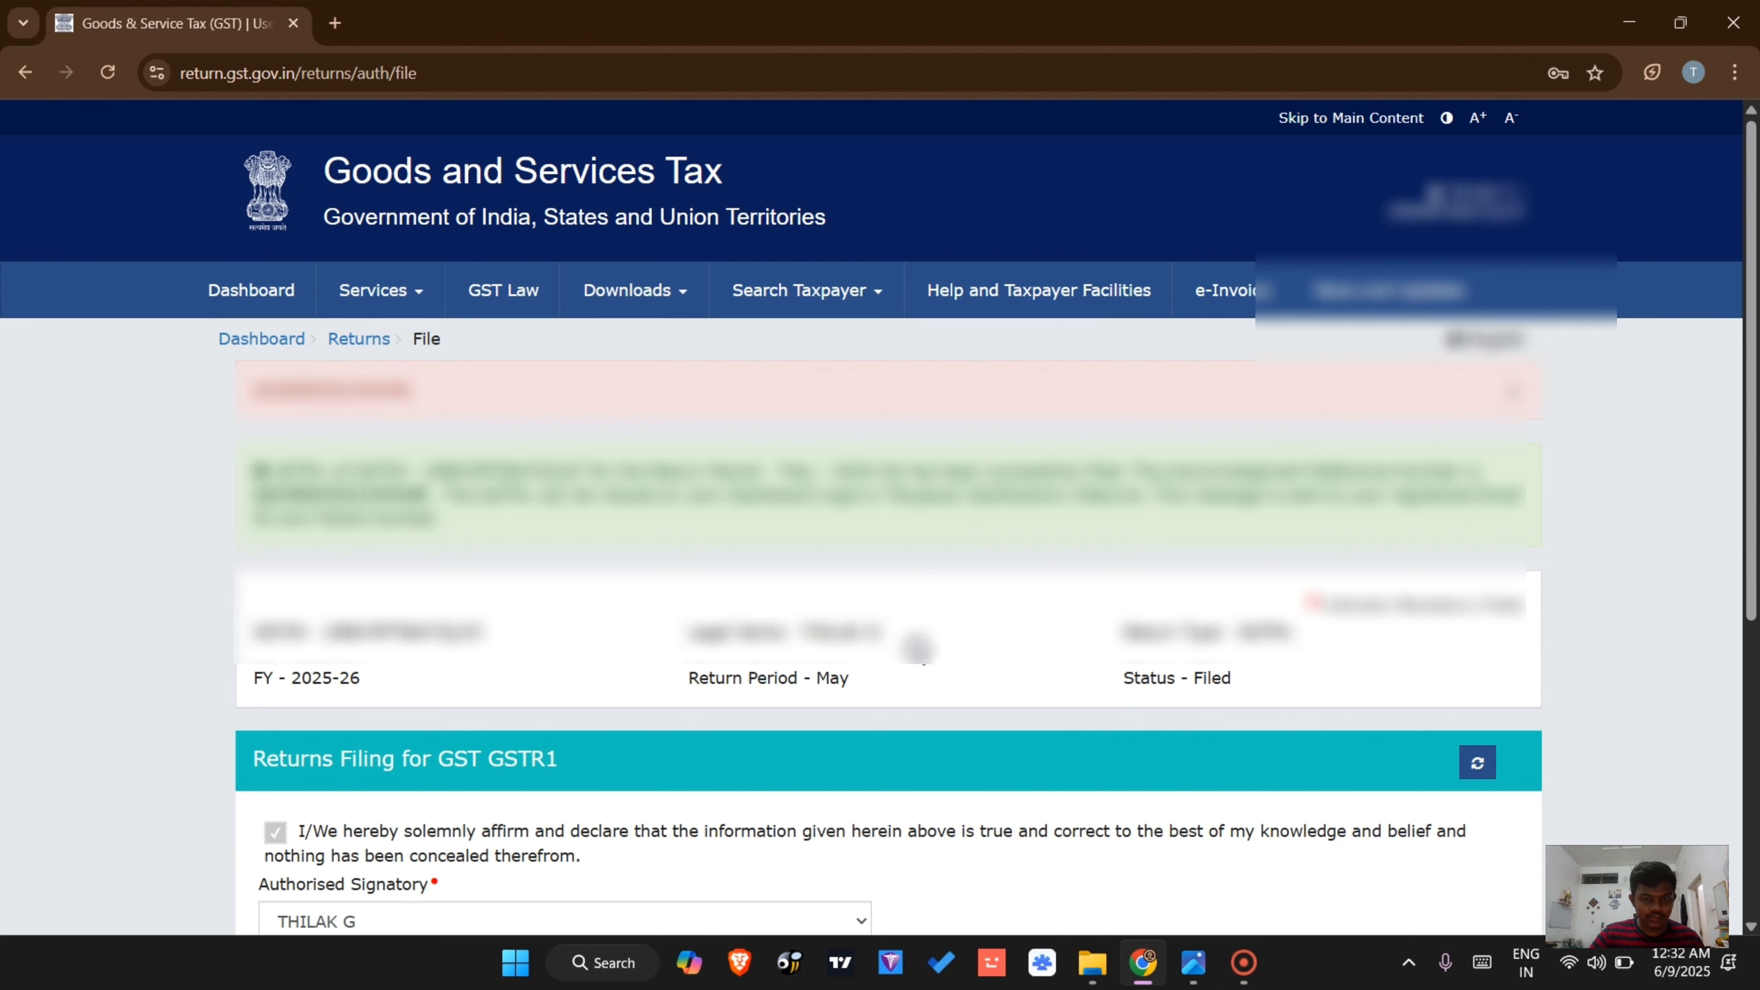
pyautogui.scroll(-1, 1039, 568)
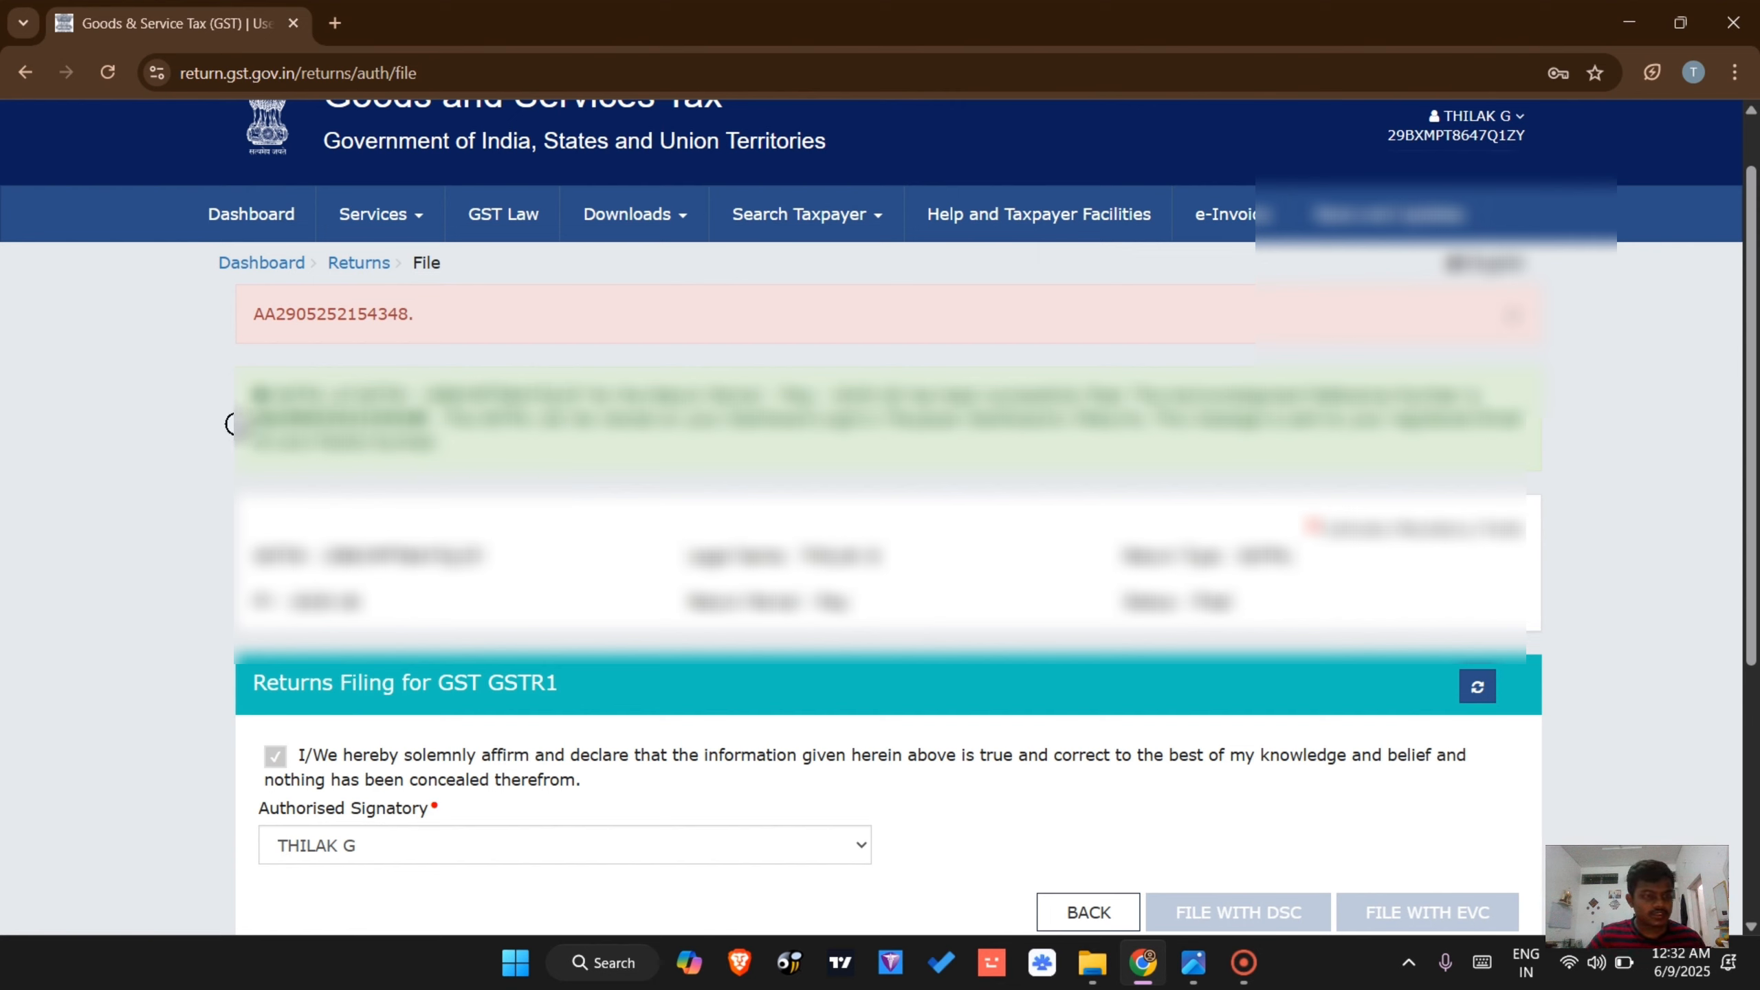
# Review the GSTR1 filing acknowledgement, return details and filing status for the May 2025-26 return period
pyautogui.moveTo(258, 418); pyautogui.dragTo(426, 428)
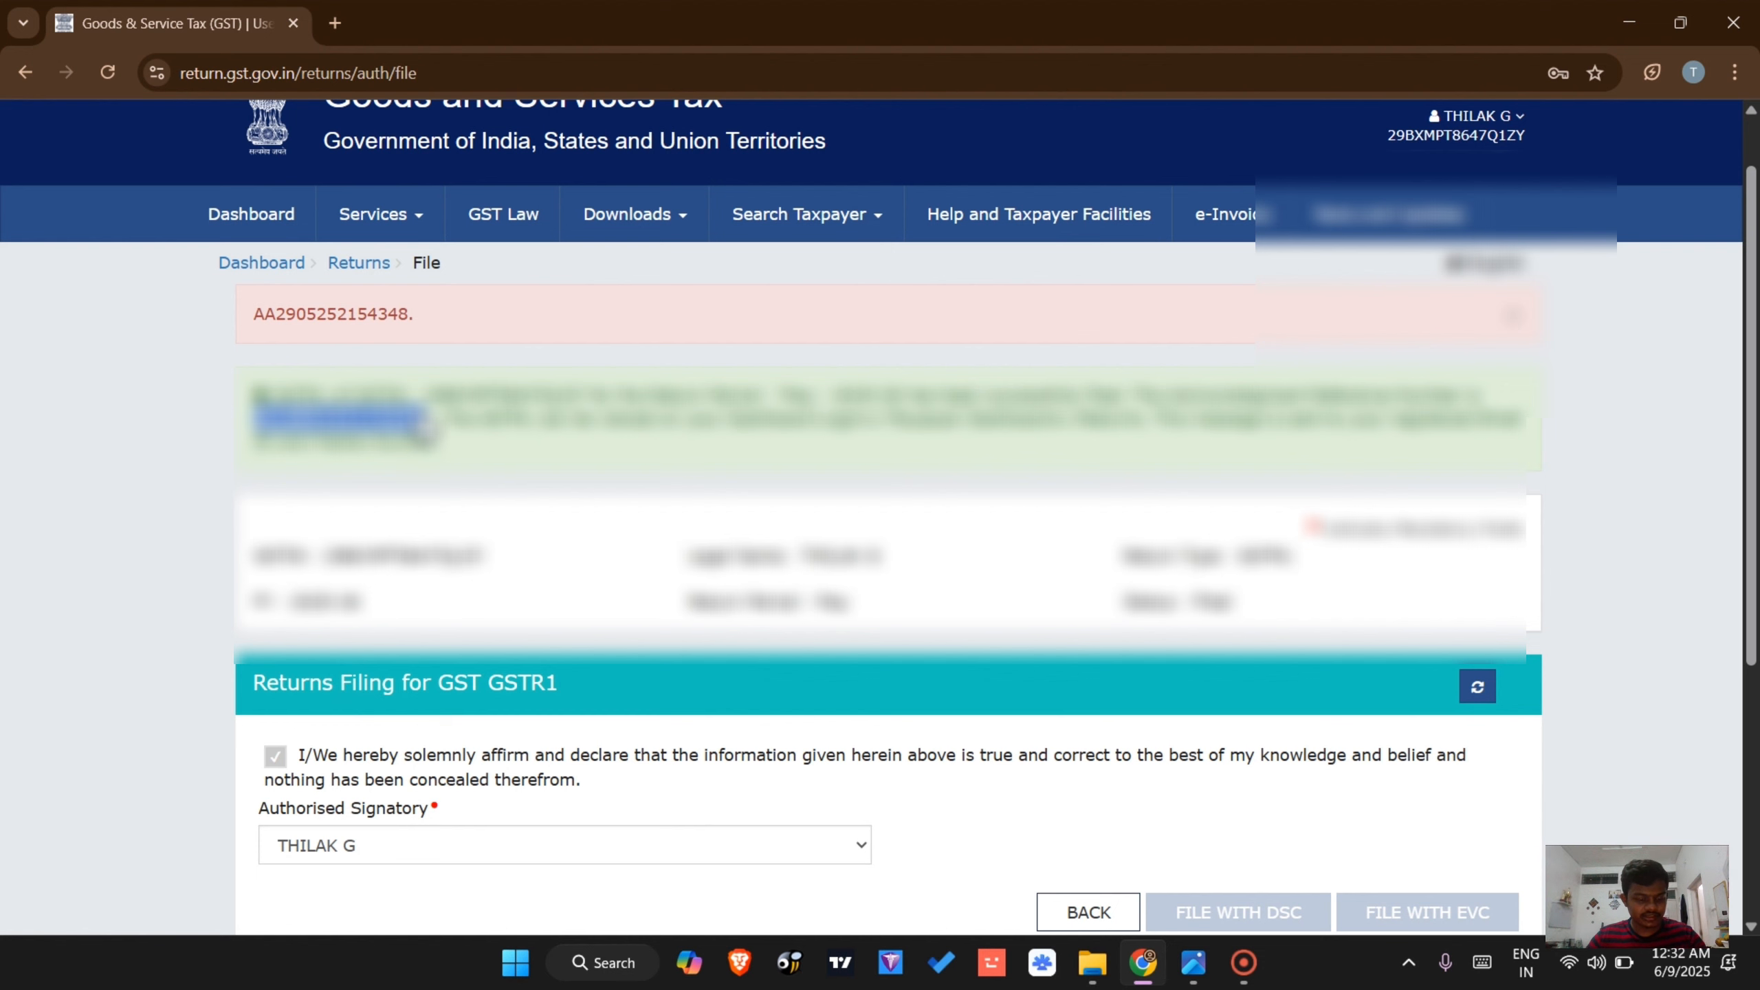
pyautogui.click(598, 521)
pyautogui.scroll(-1, 815, 658)
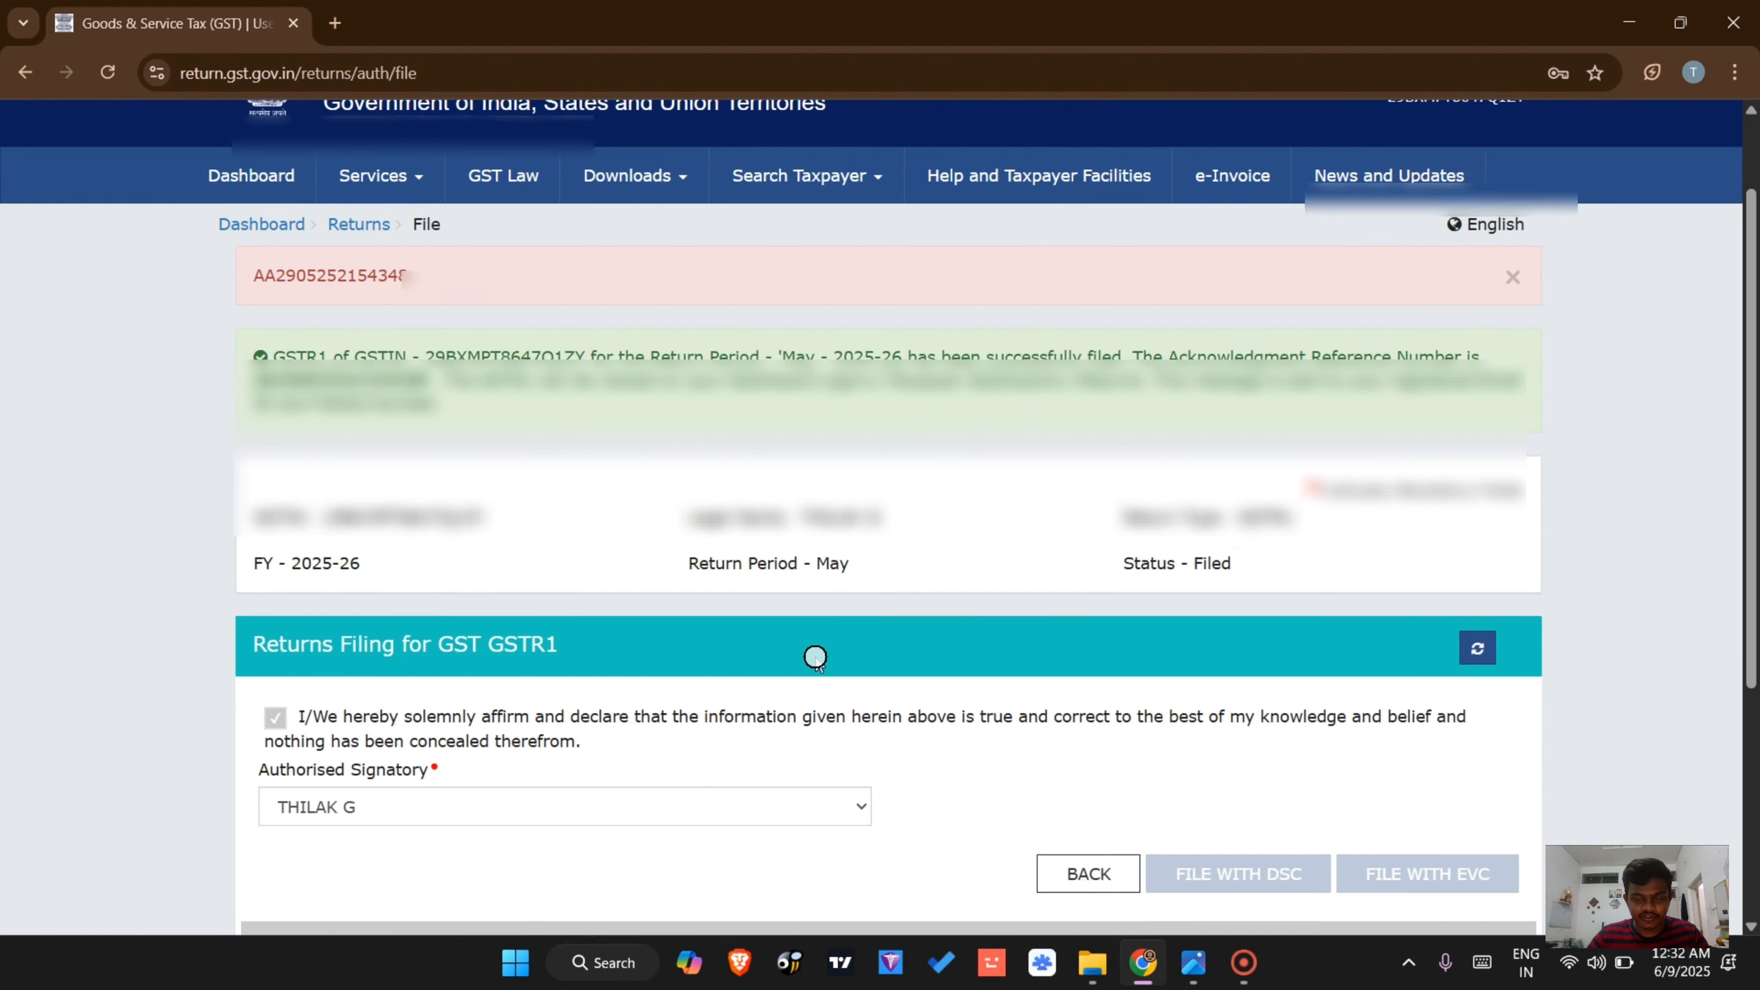
pyautogui.scroll(-2, 815, 657)
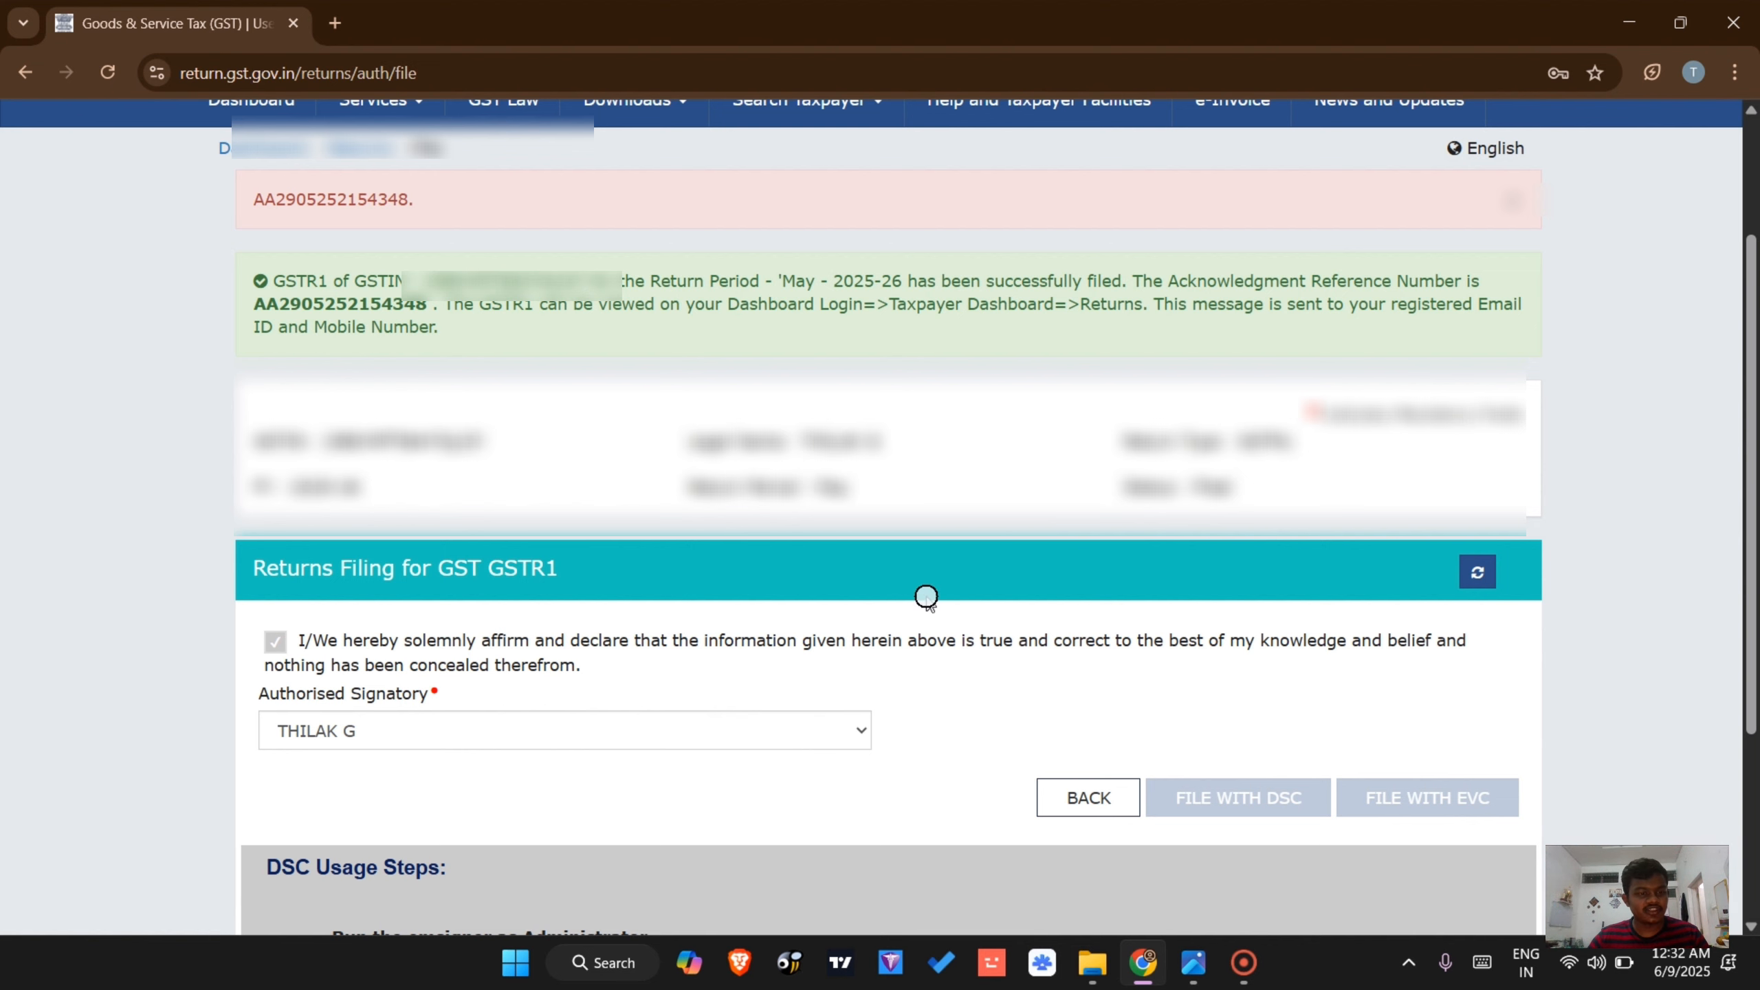
pyautogui.scroll(-5, 926, 597)
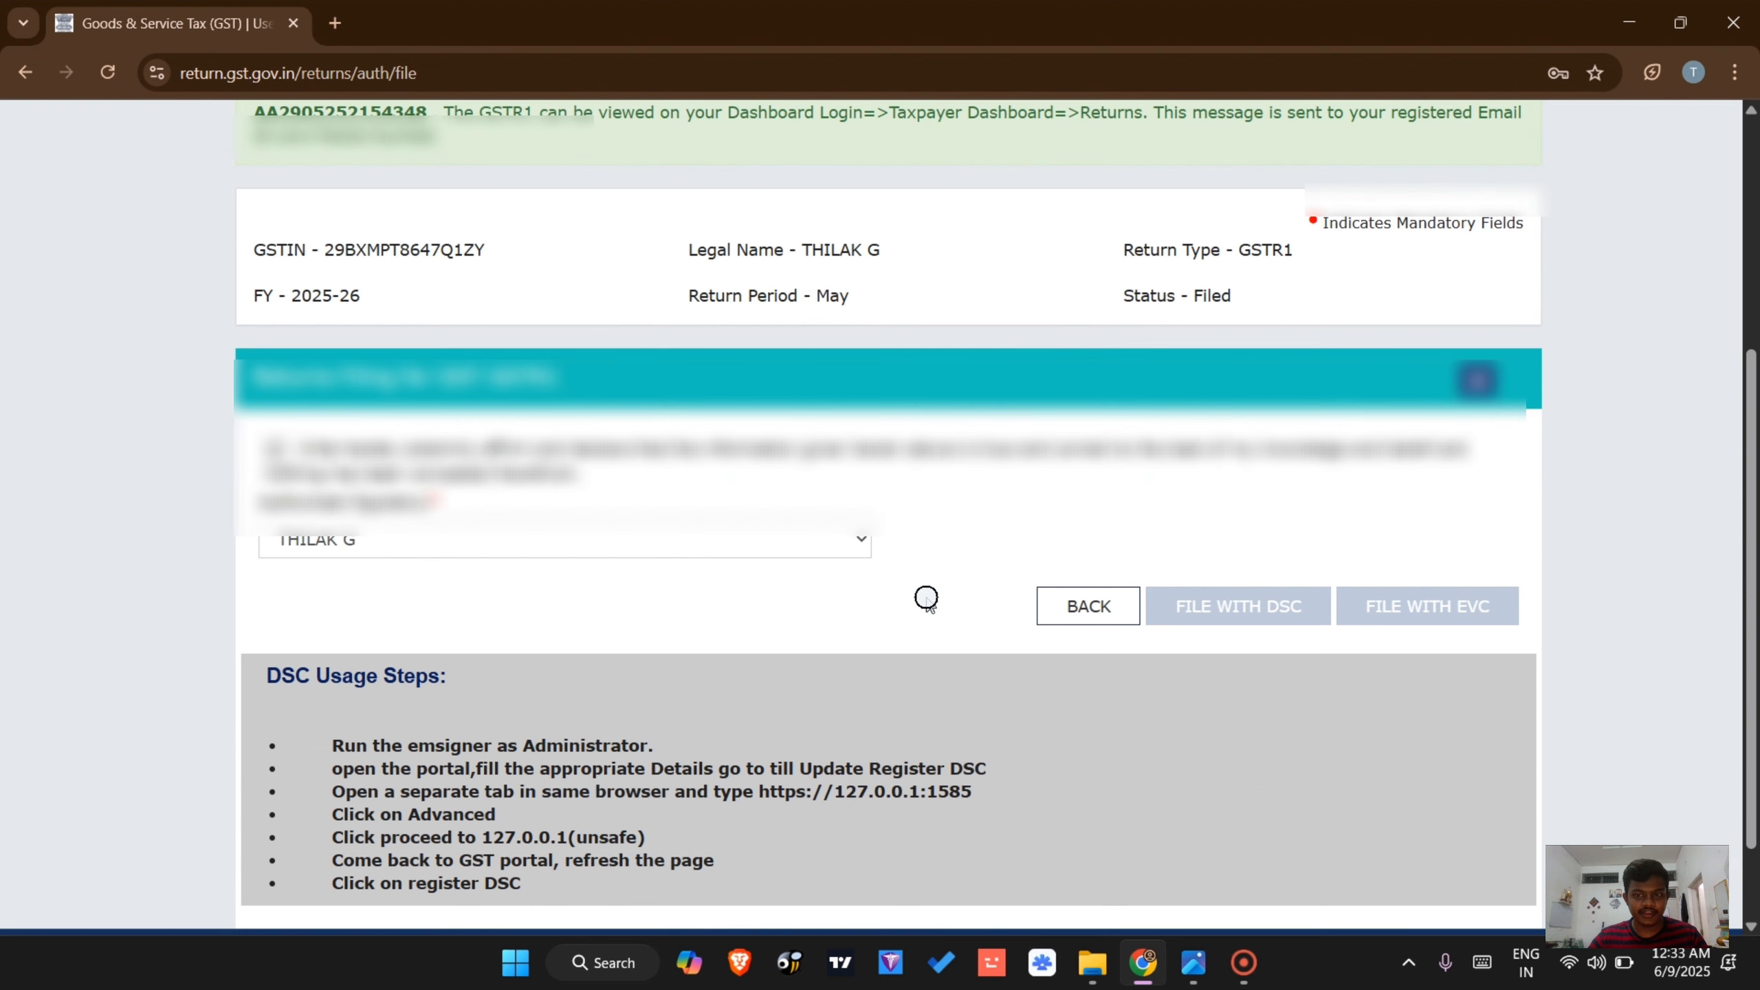
pyautogui.scroll(-3, 927, 597)
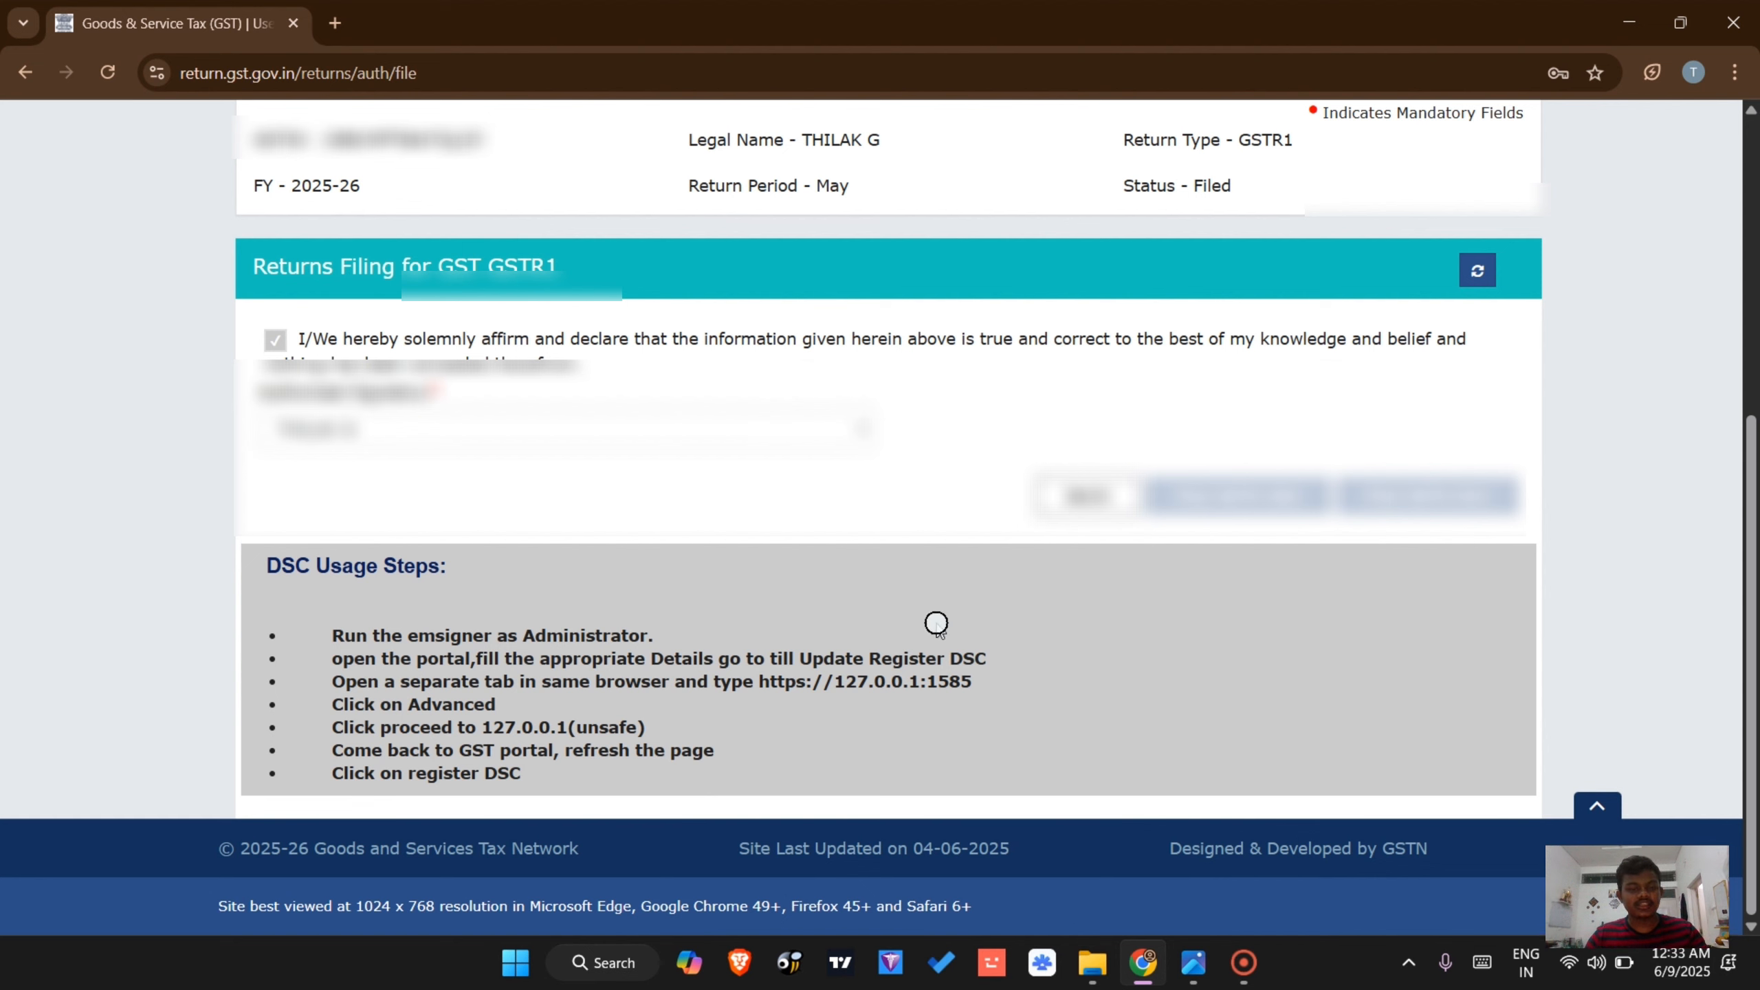
pyautogui.scroll(3, 935, 602)
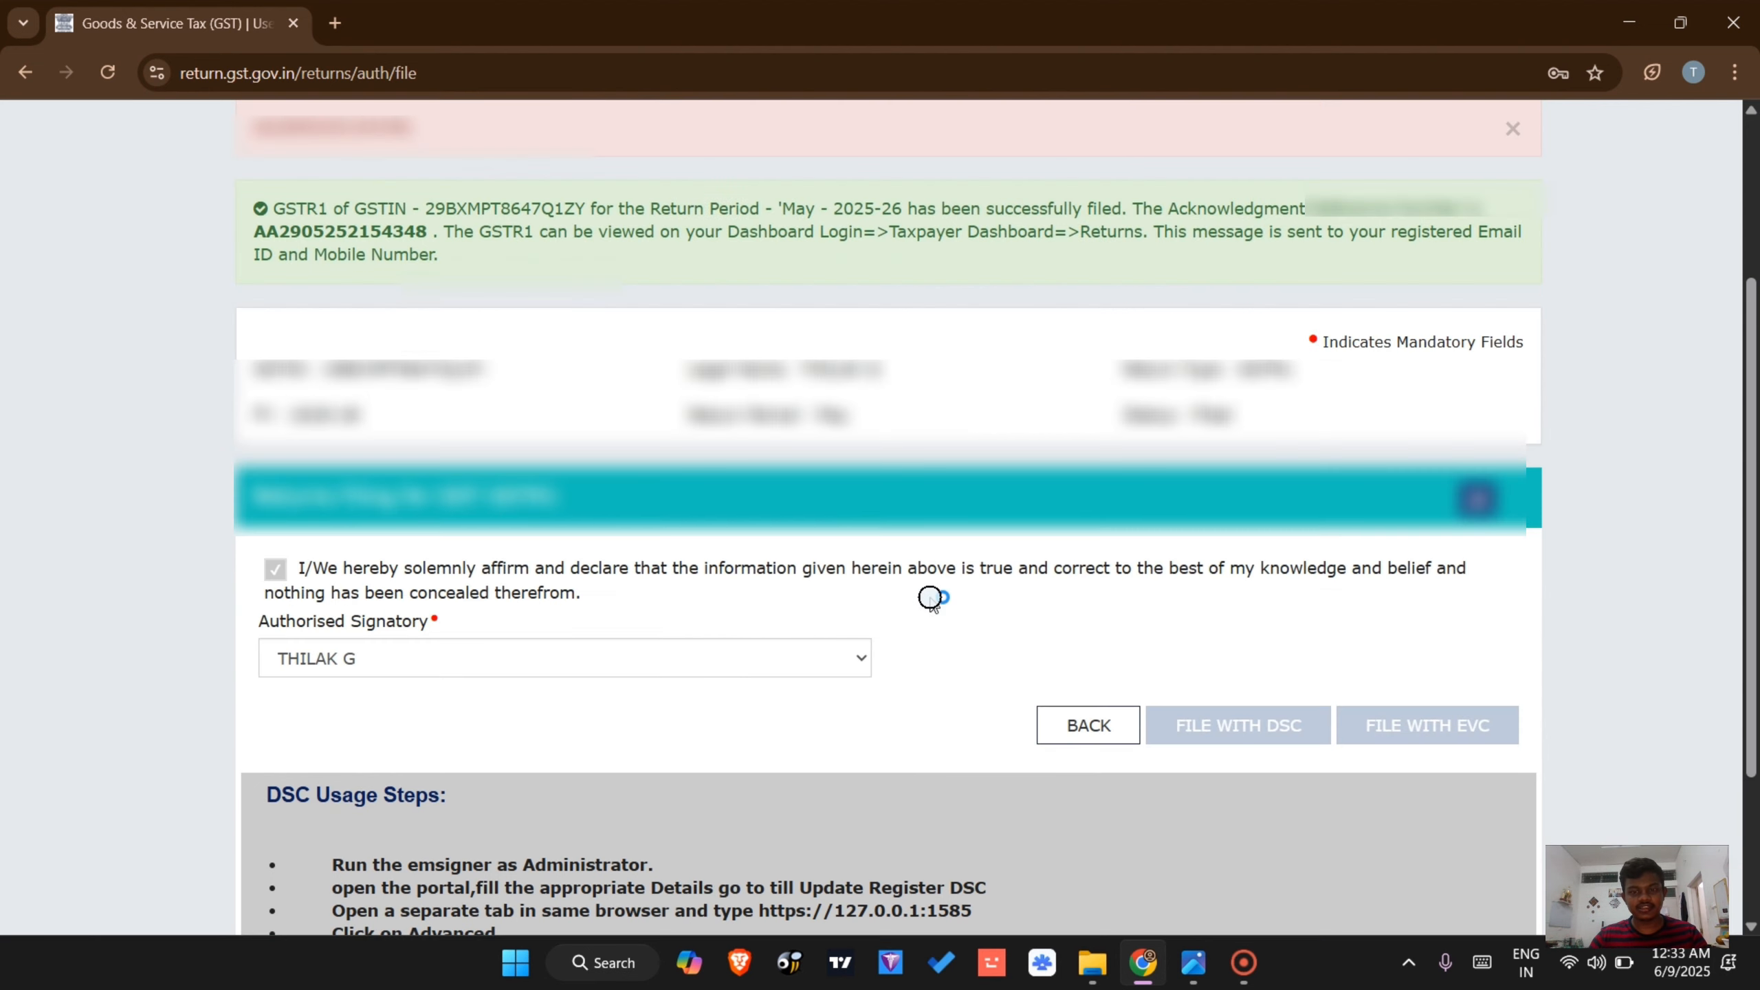
# Go back to the File Returns page, search the May returns and check the filing status of GSTR1
pyautogui.click(1083, 725)
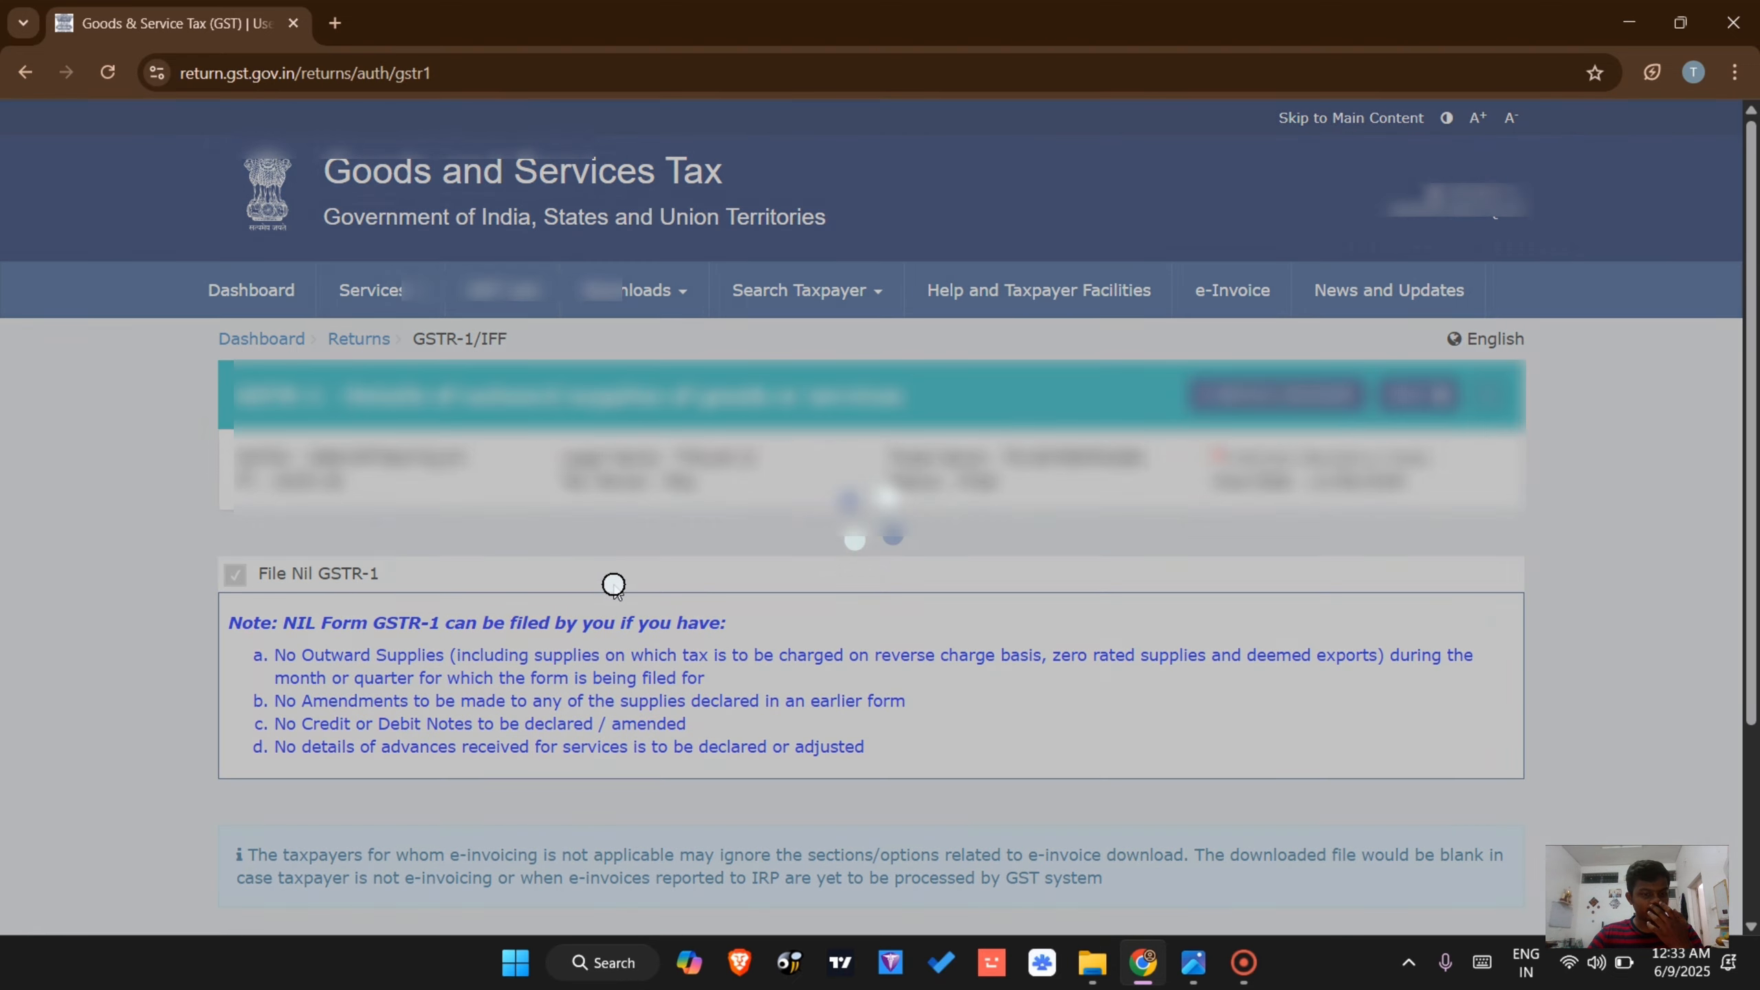
pyautogui.click(381, 334)
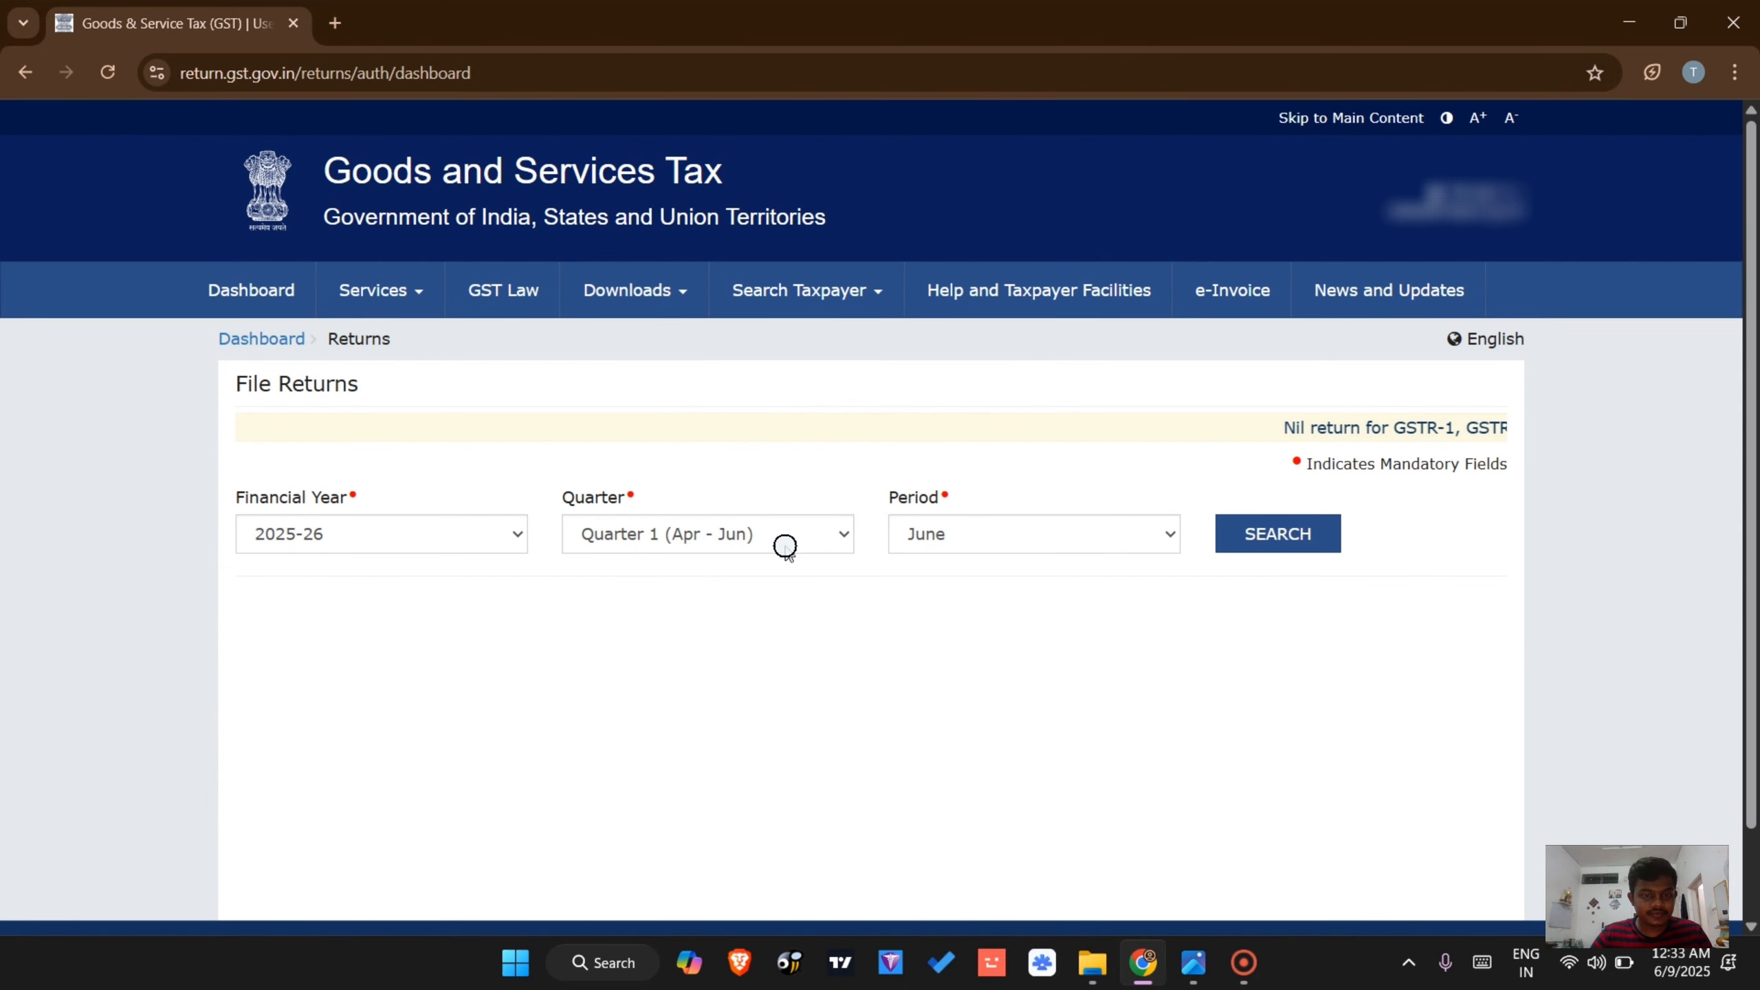
pyautogui.click(1036, 541)
pyautogui.click(1037, 572)
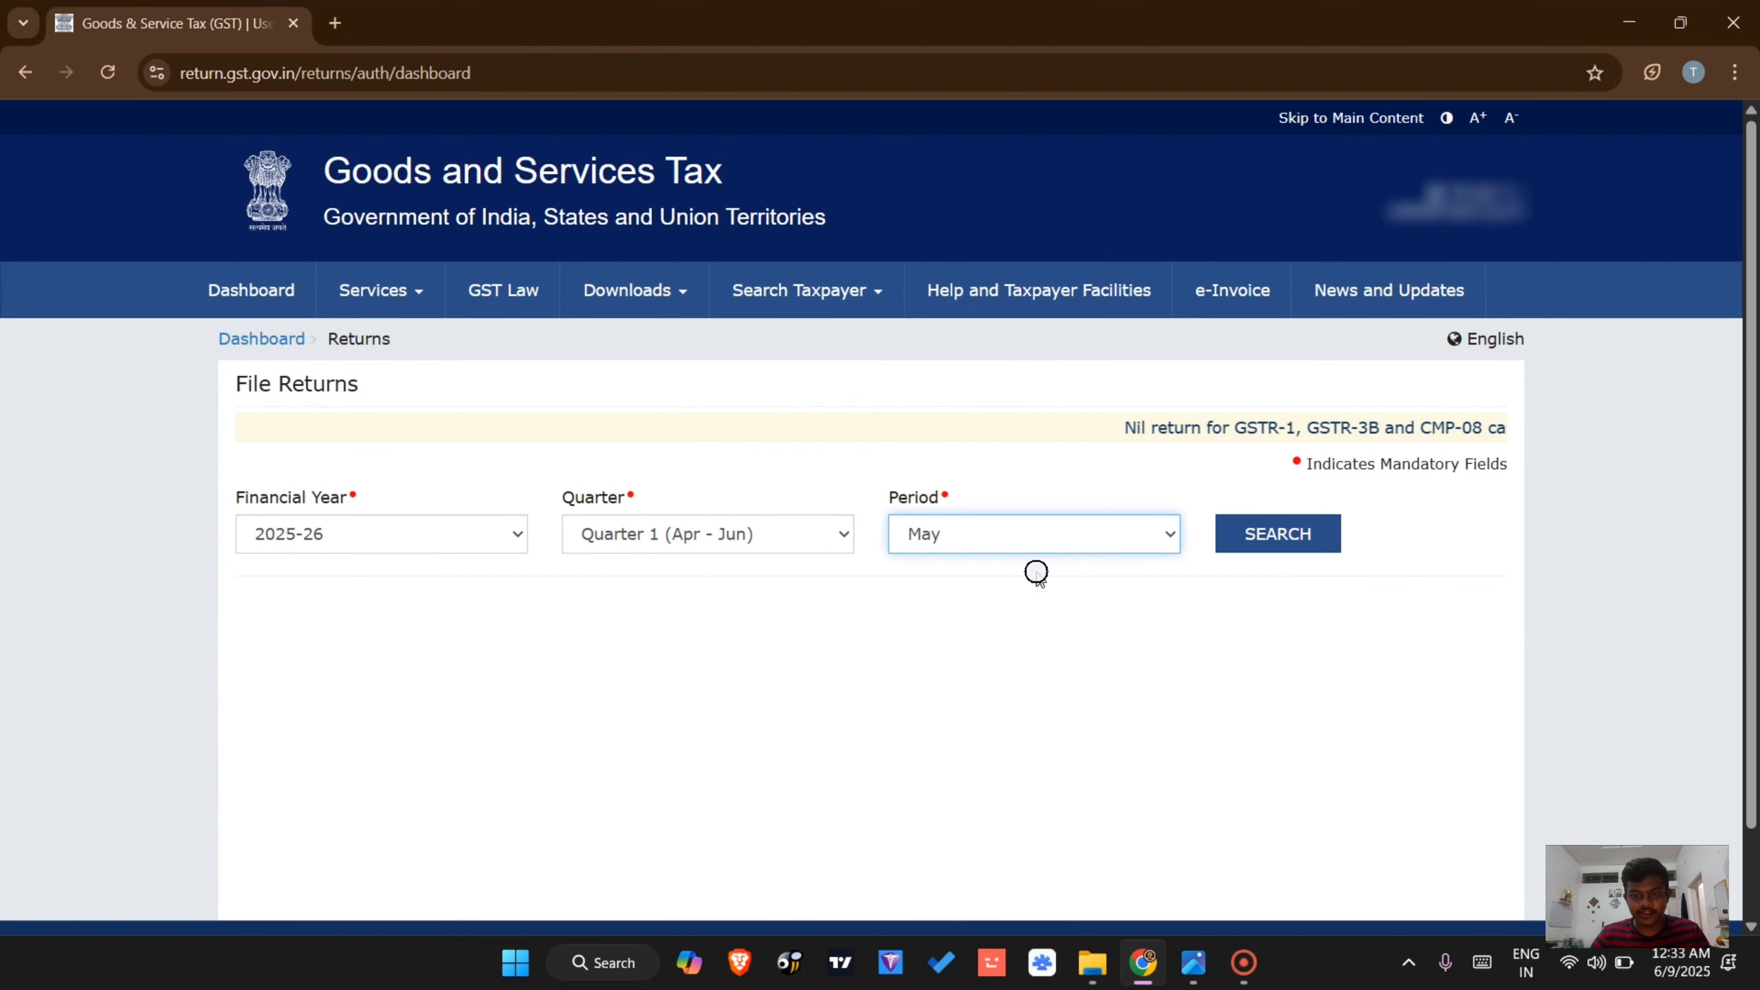
pyautogui.click(1268, 534)
pyautogui.scroll(-3, 621, 658)
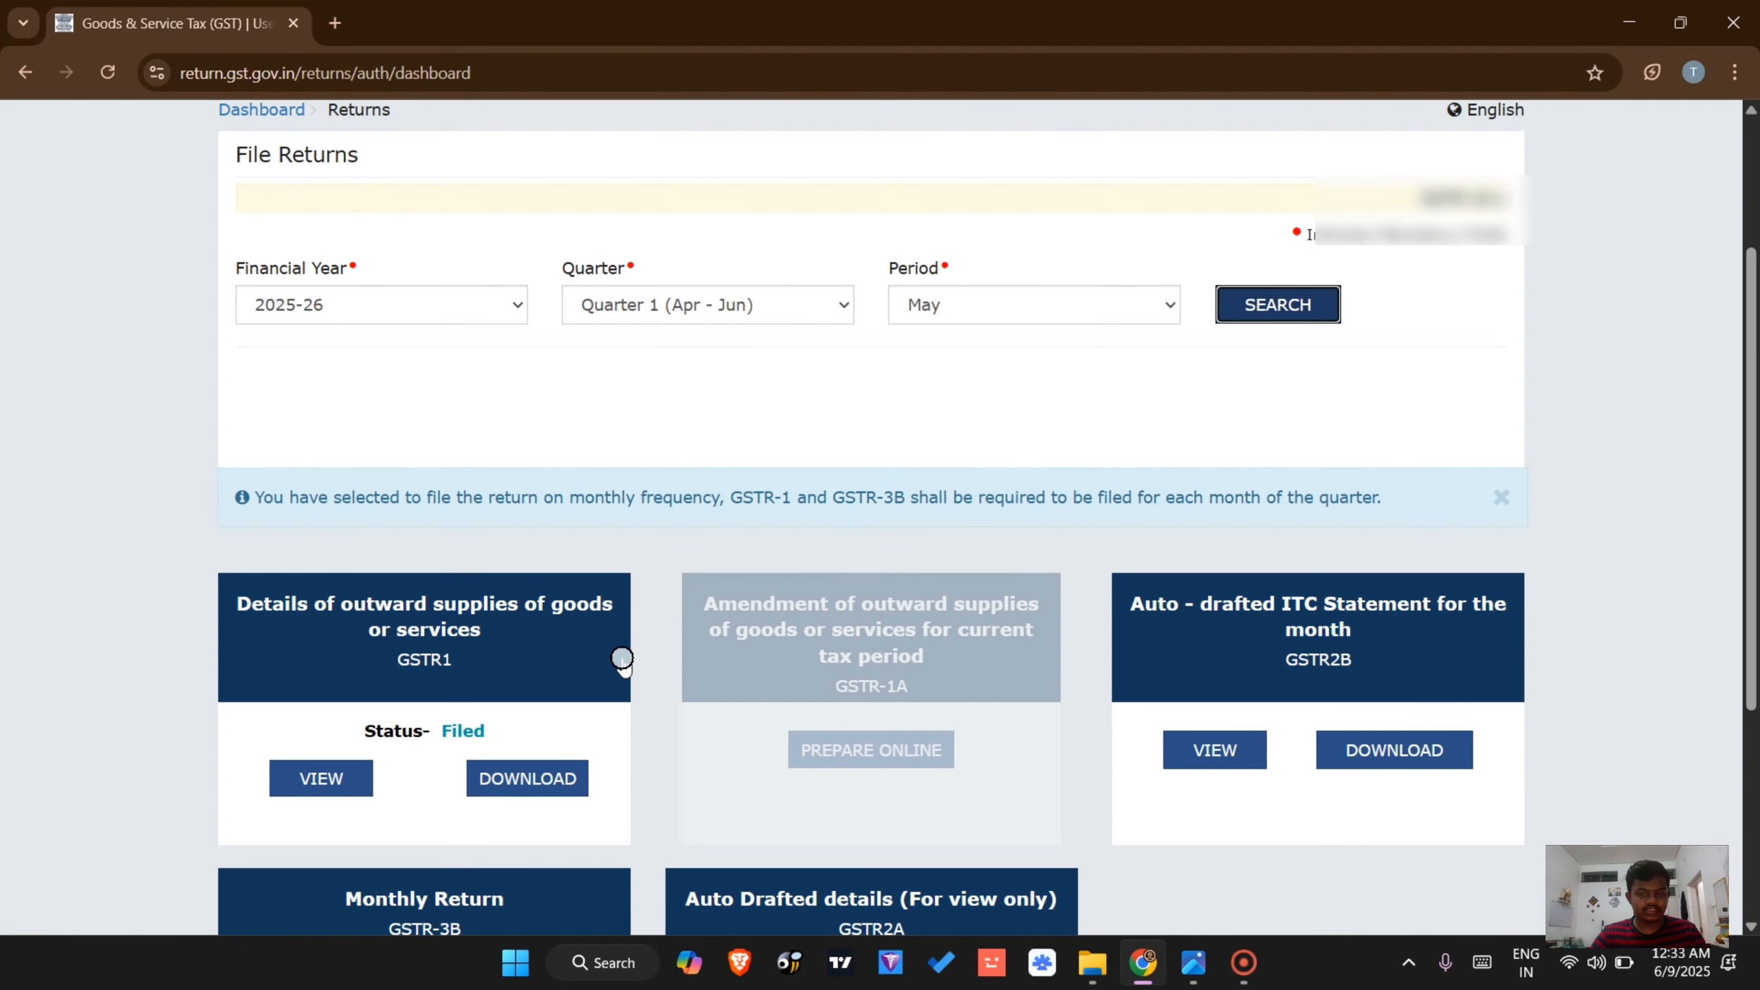
pyautogui.scroll(-3, 986, 729)
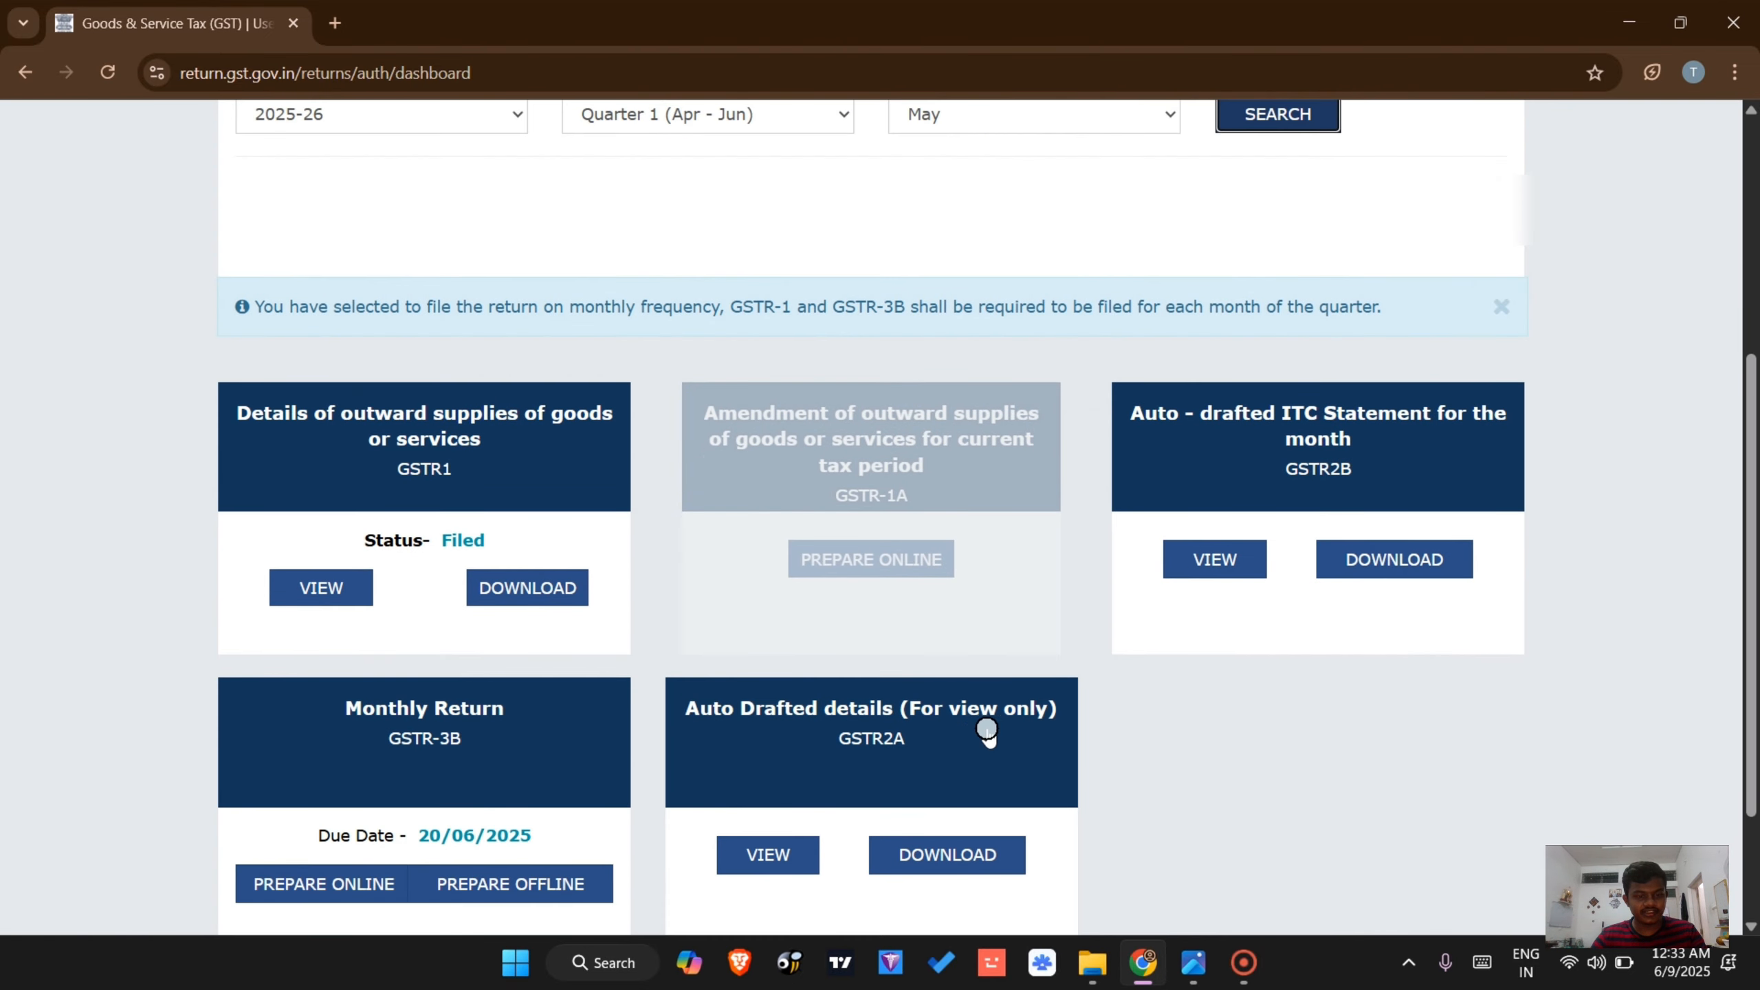
# View the filed GSTR1 return and go back to the File Returns page
pyautogui.click(294, 587)
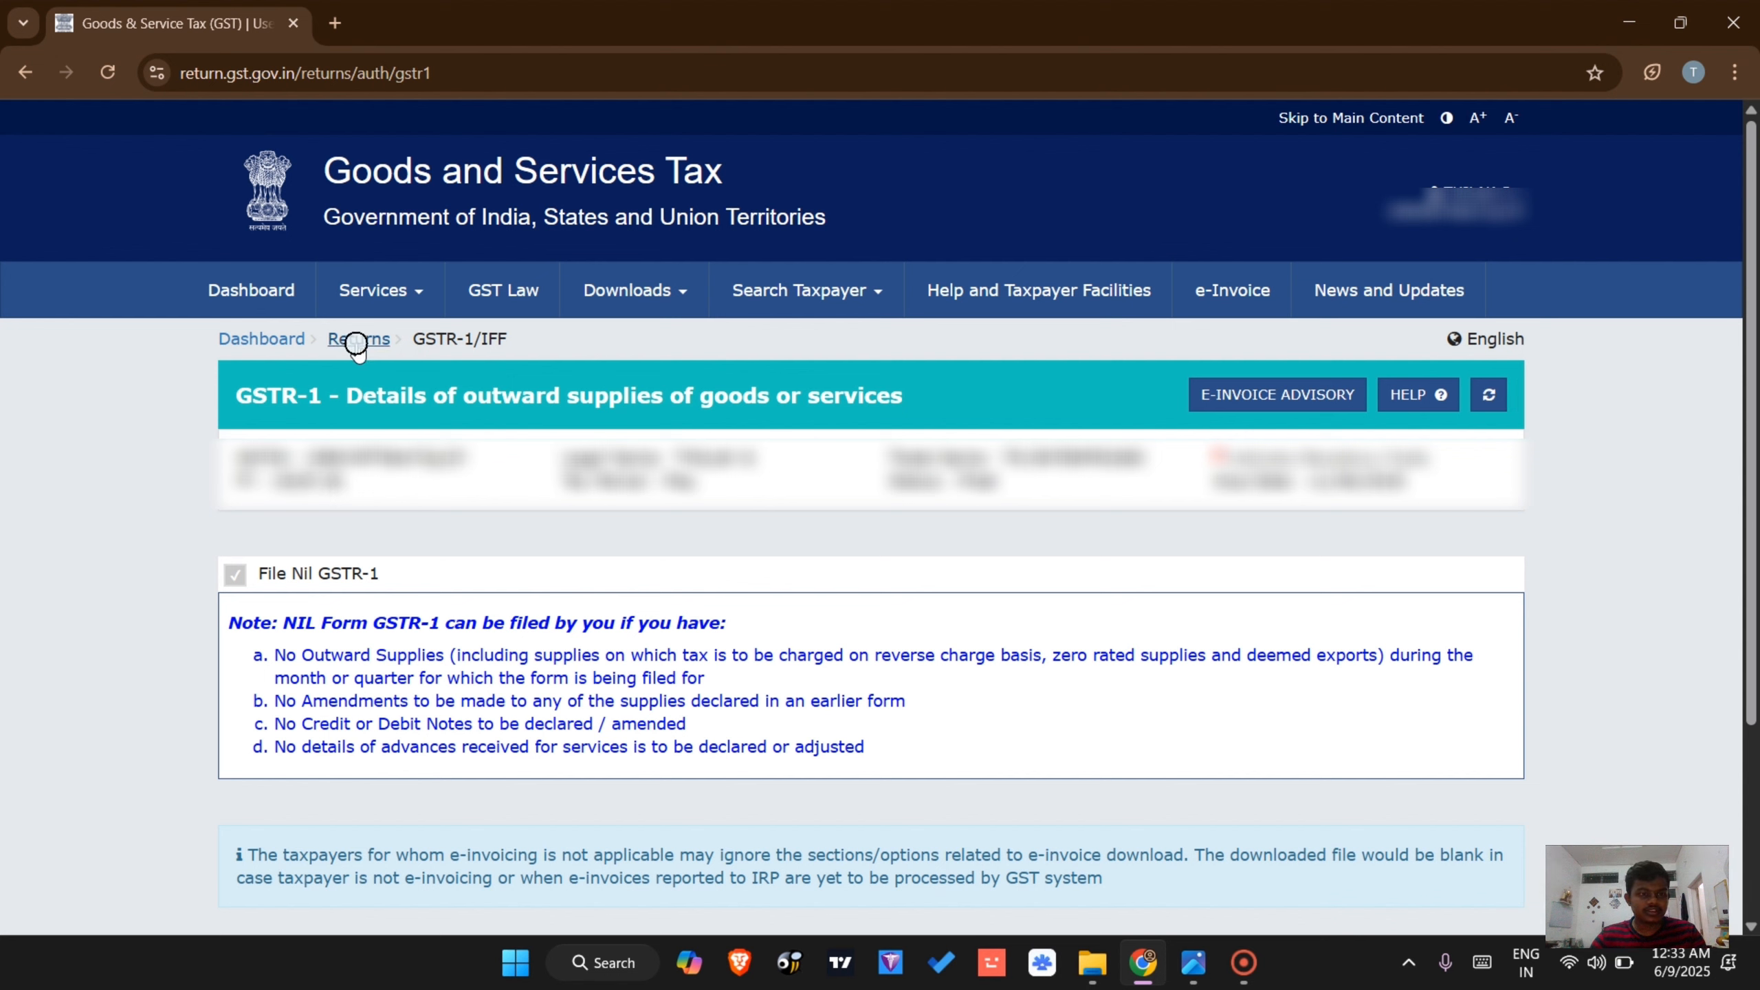
pyautogui.click(25, 72)
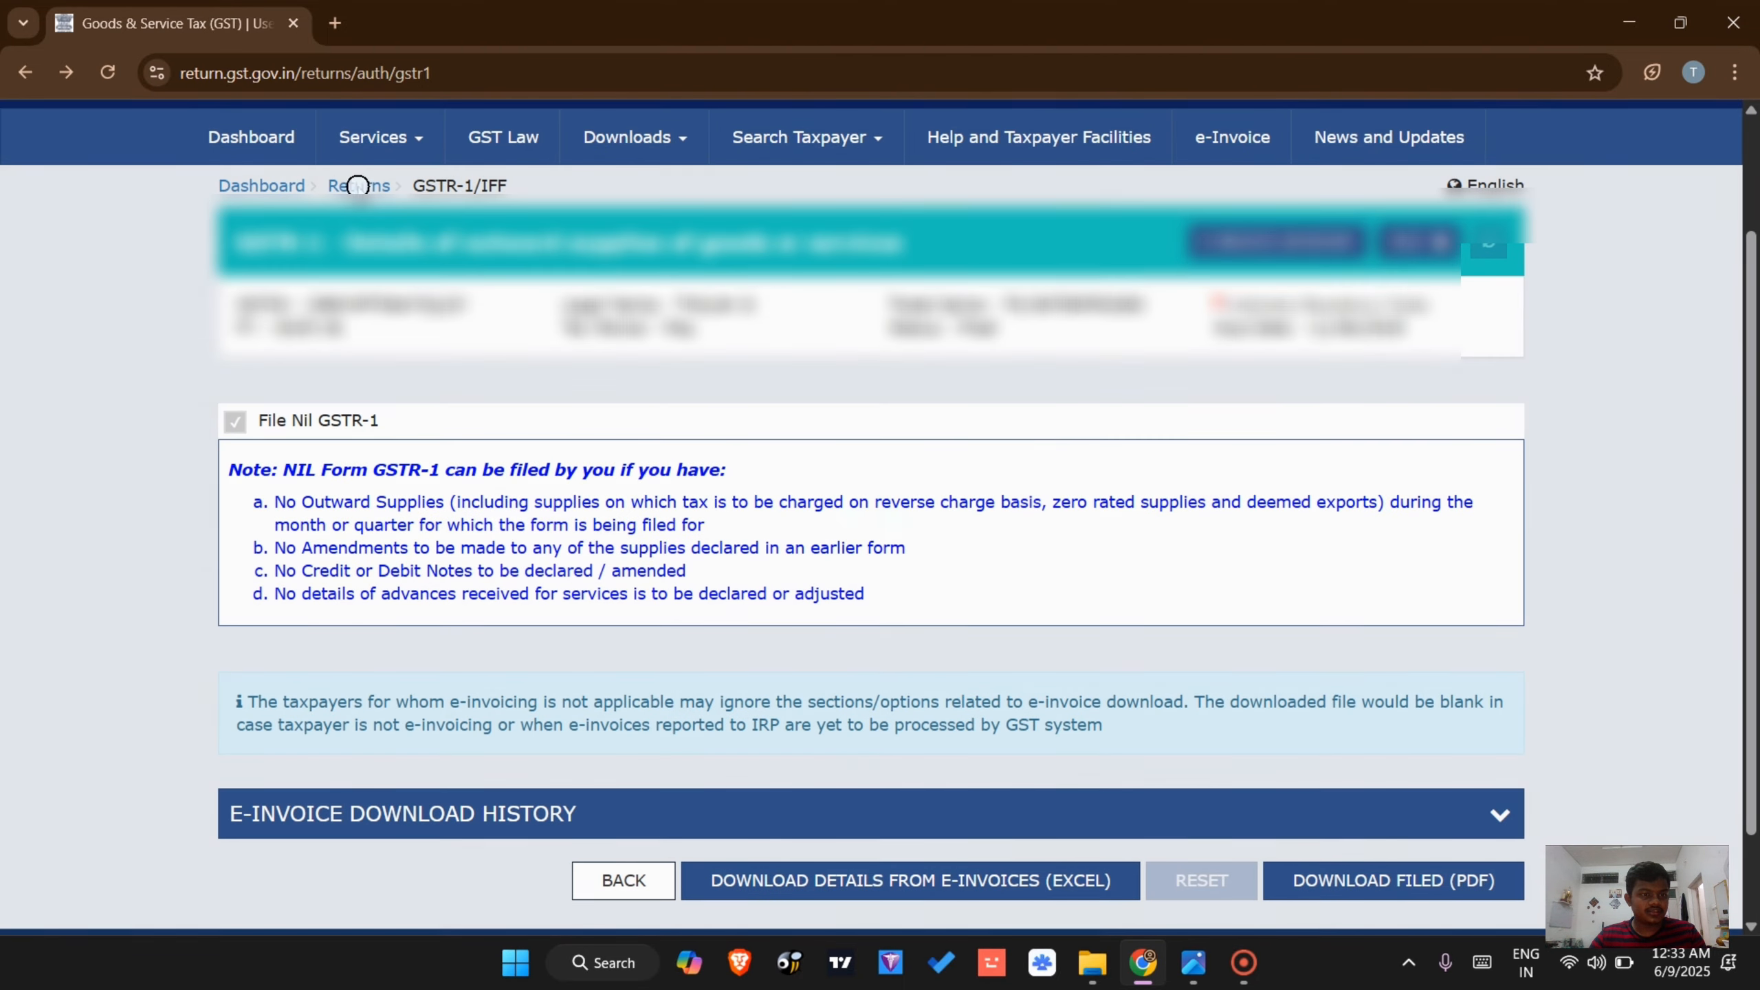
pyautogui.click(353, 179)
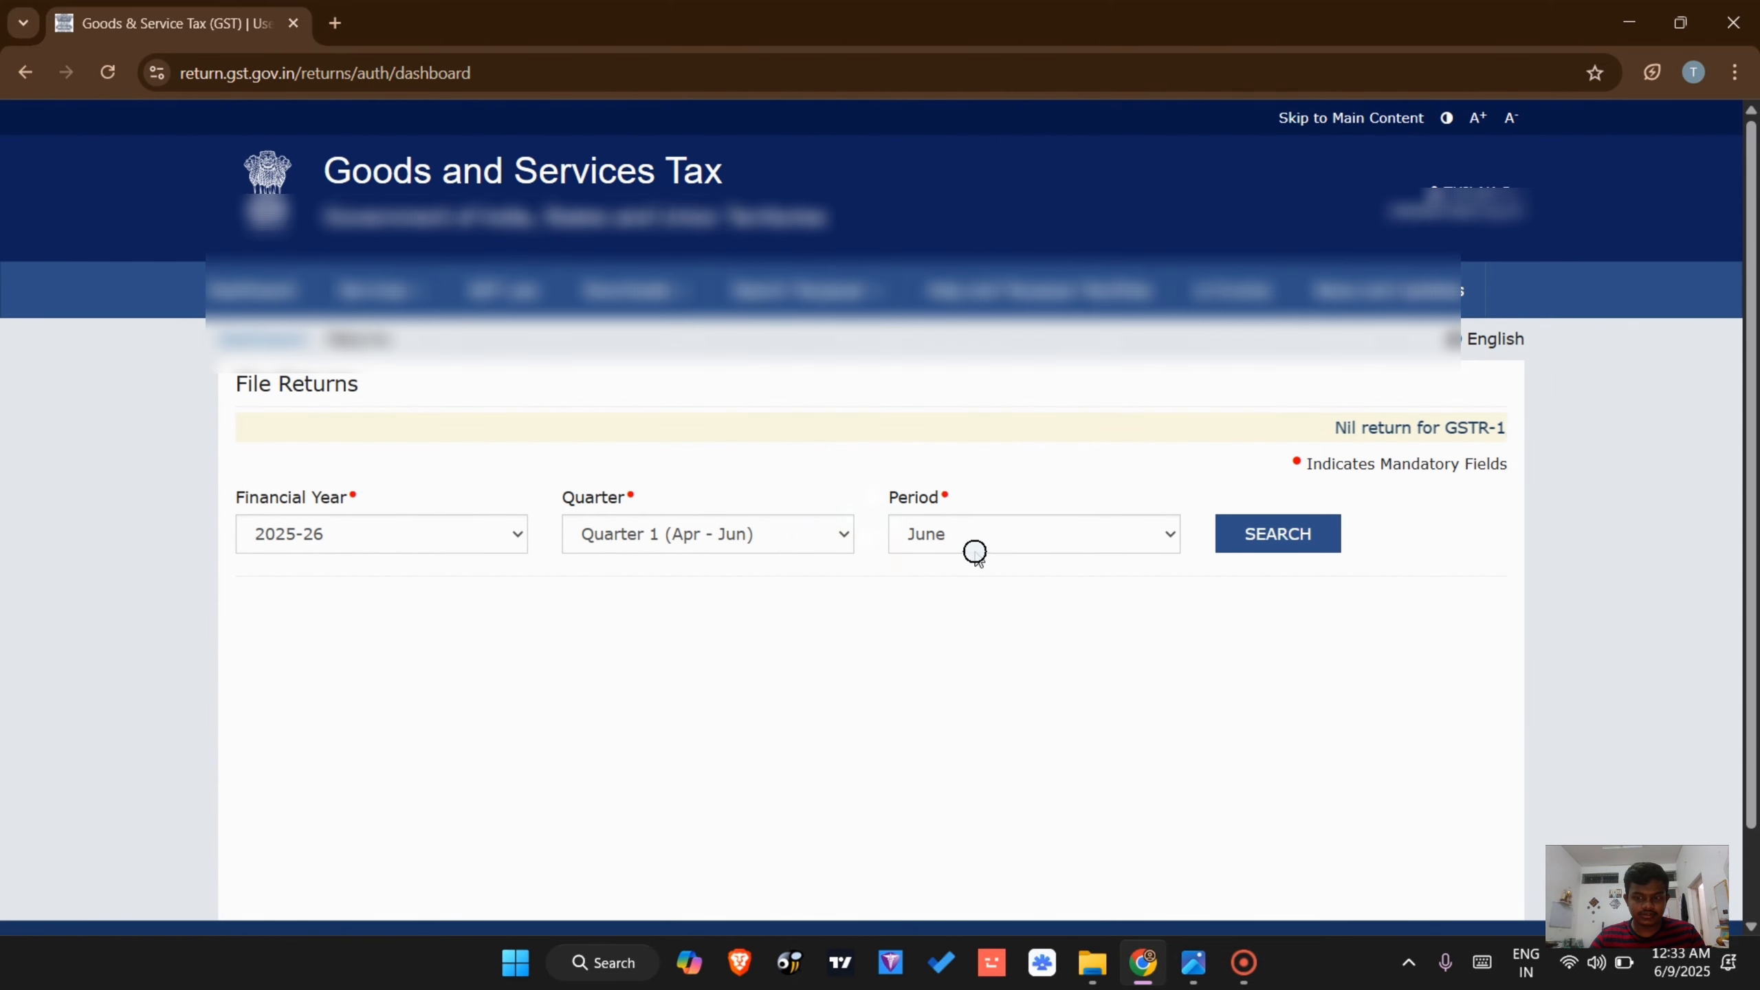
# Search the returns for May in Quarter 1 (Apr - Jun) and prepare the GSTR-3B monthly return online
pyautogui.click(977, 541)
pyautogui.click(947, 572)
pyautogui.click(1273, 533)
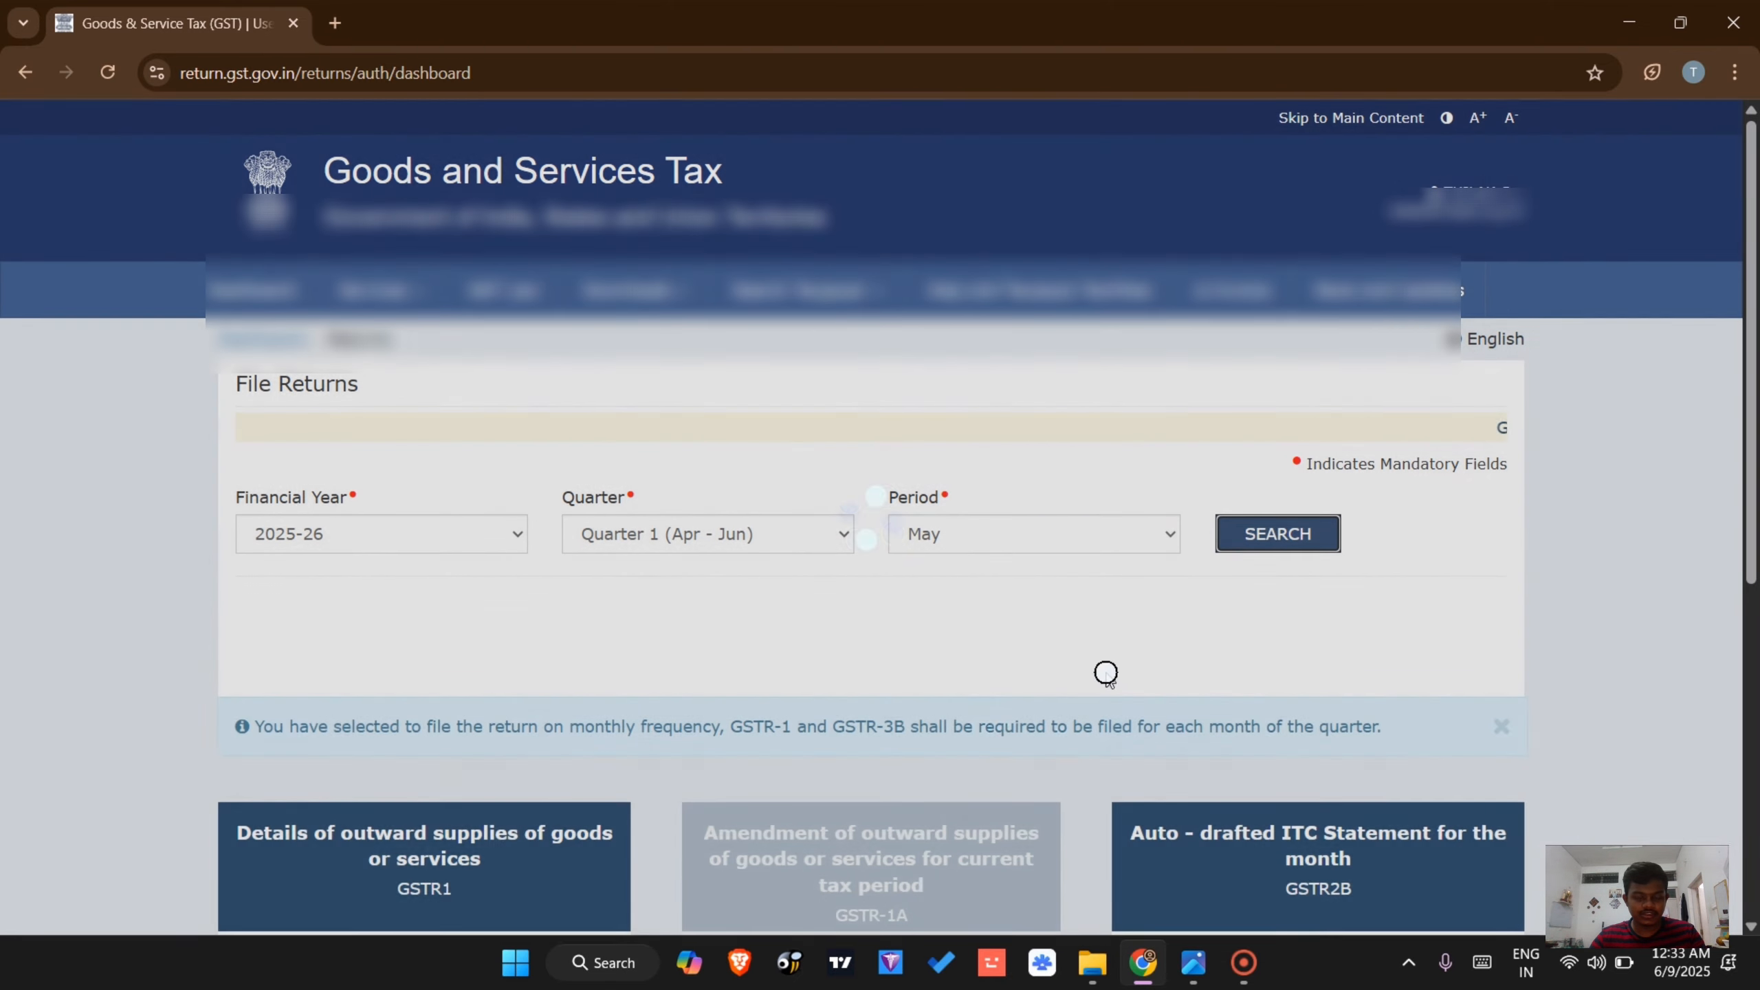
pyautogui.scroll(-3, 1206, 735)
pyautogui.scroll(-3, 1206, 735)
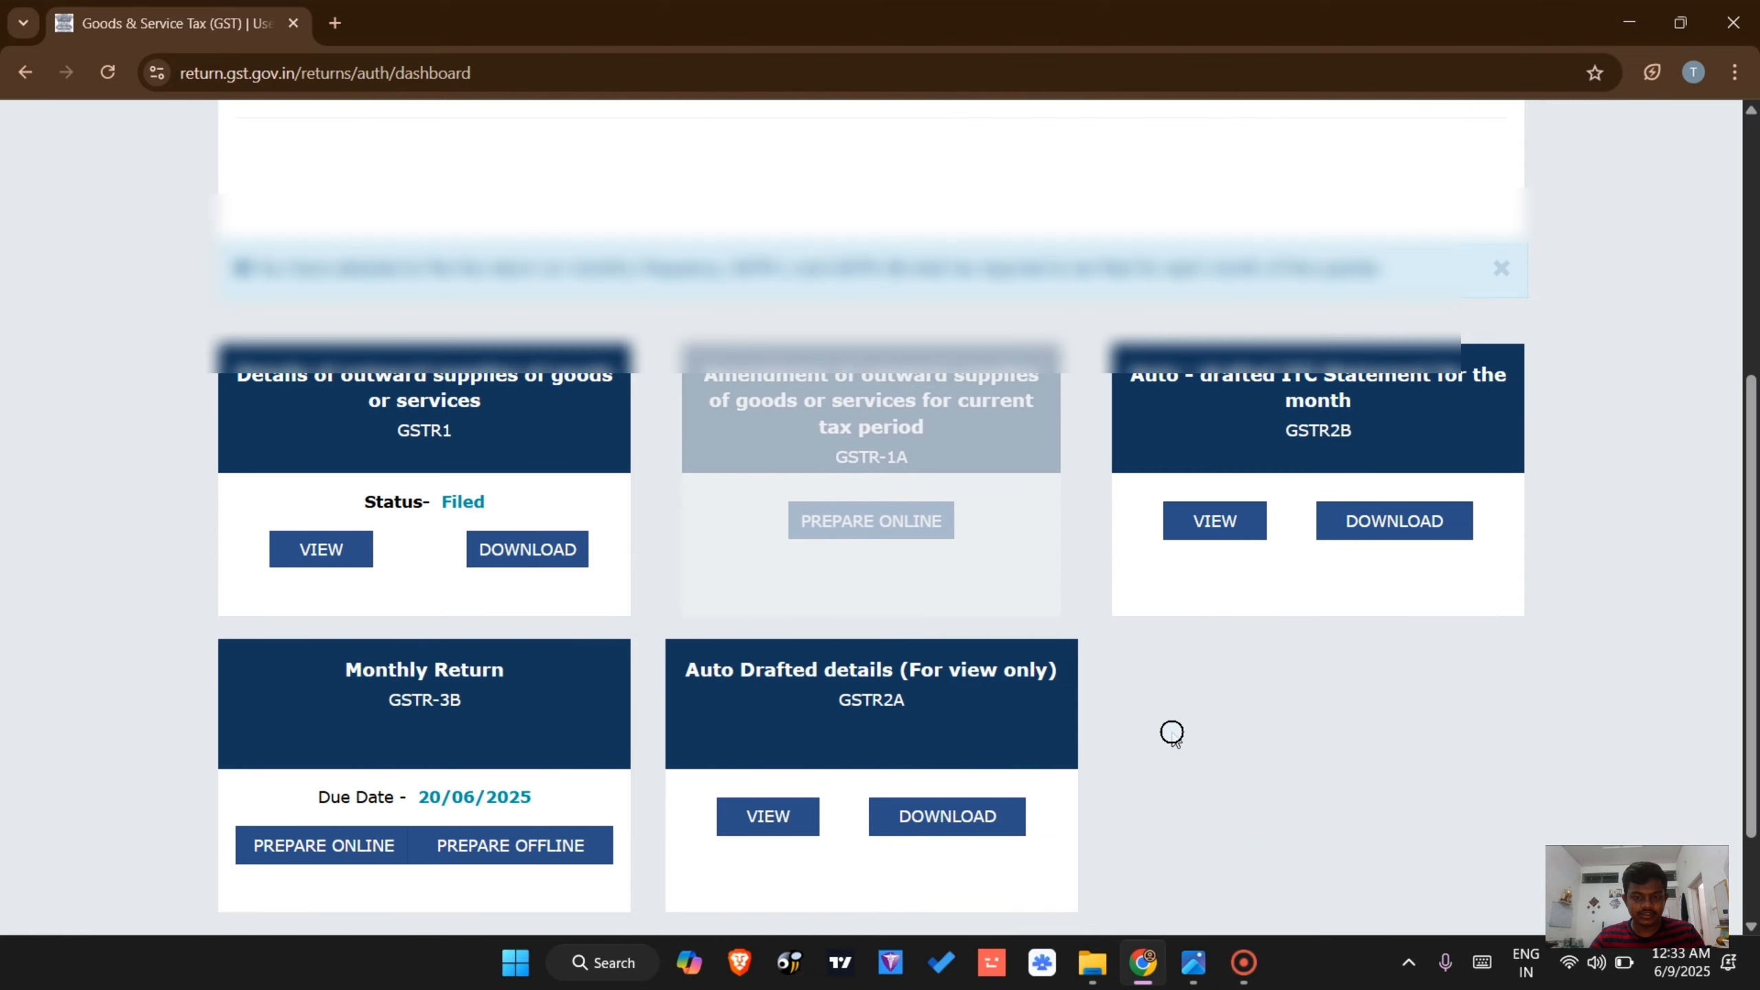
pyautogui.scroll(-2, 548, 664)
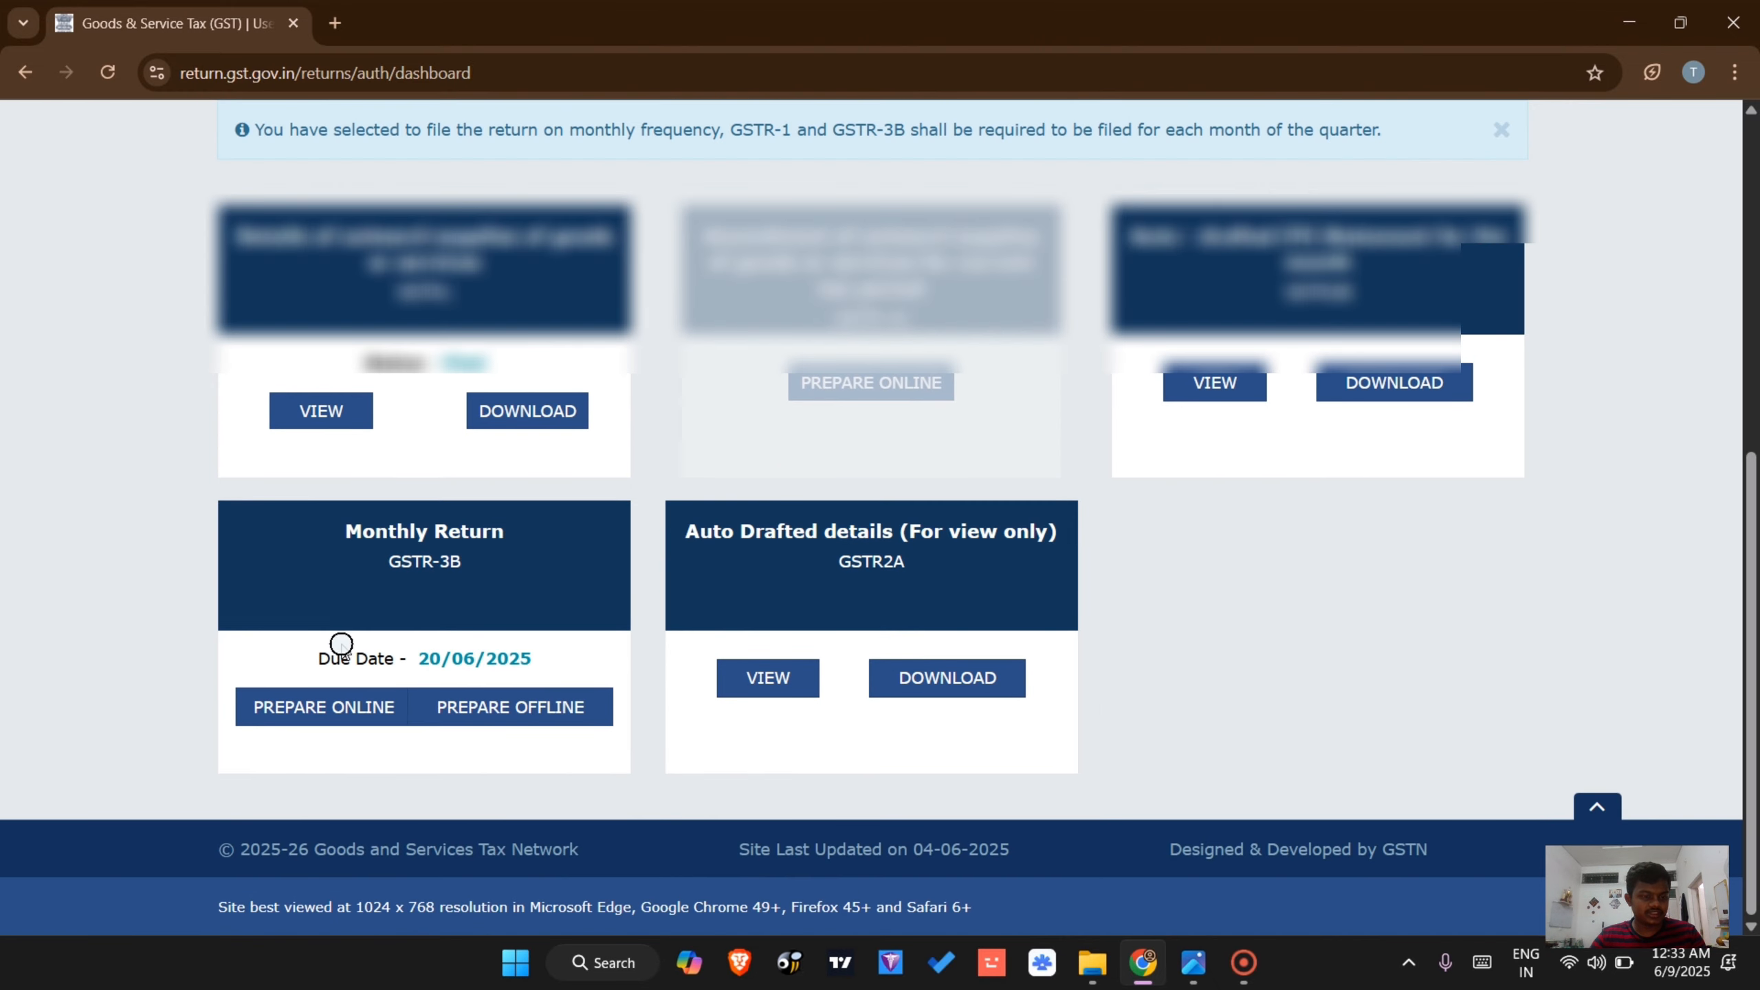
pyautogui.click(319, 708)
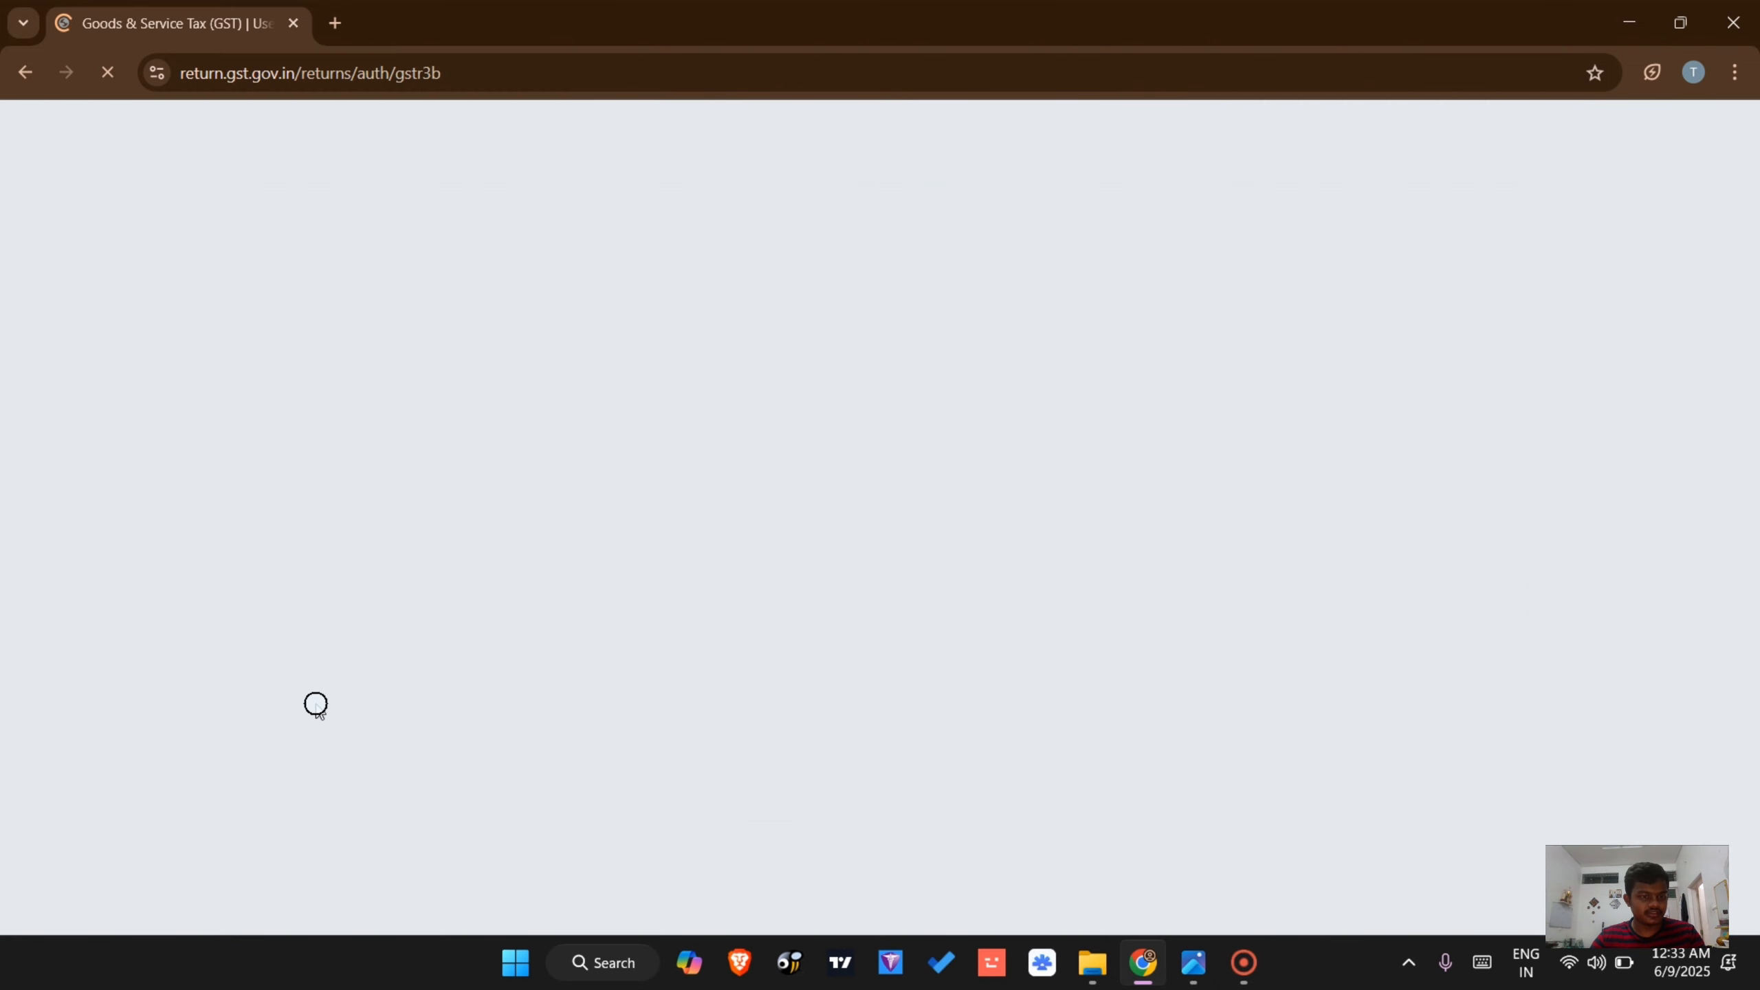
# Answer Yes to filing a nil GSTR-3B return, proceed and dismiss the system generated summary
pyautogui.scroll(-3, 818, 558)
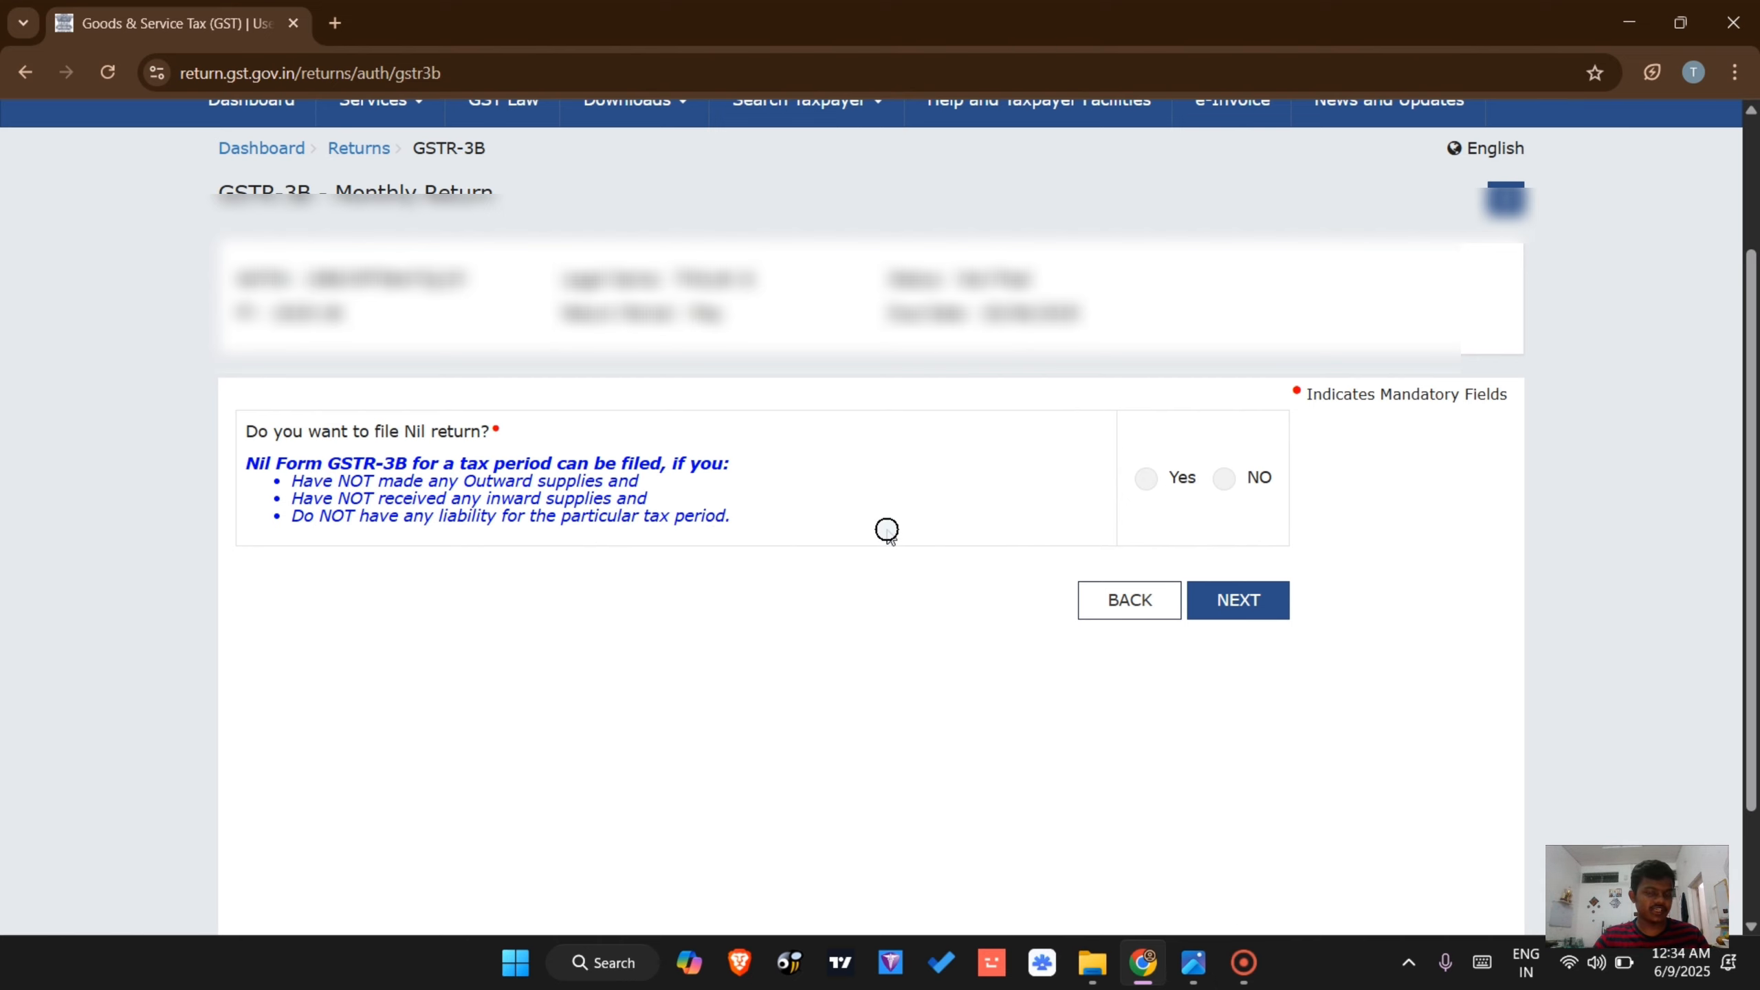
pyautogui.click(1149, 480)
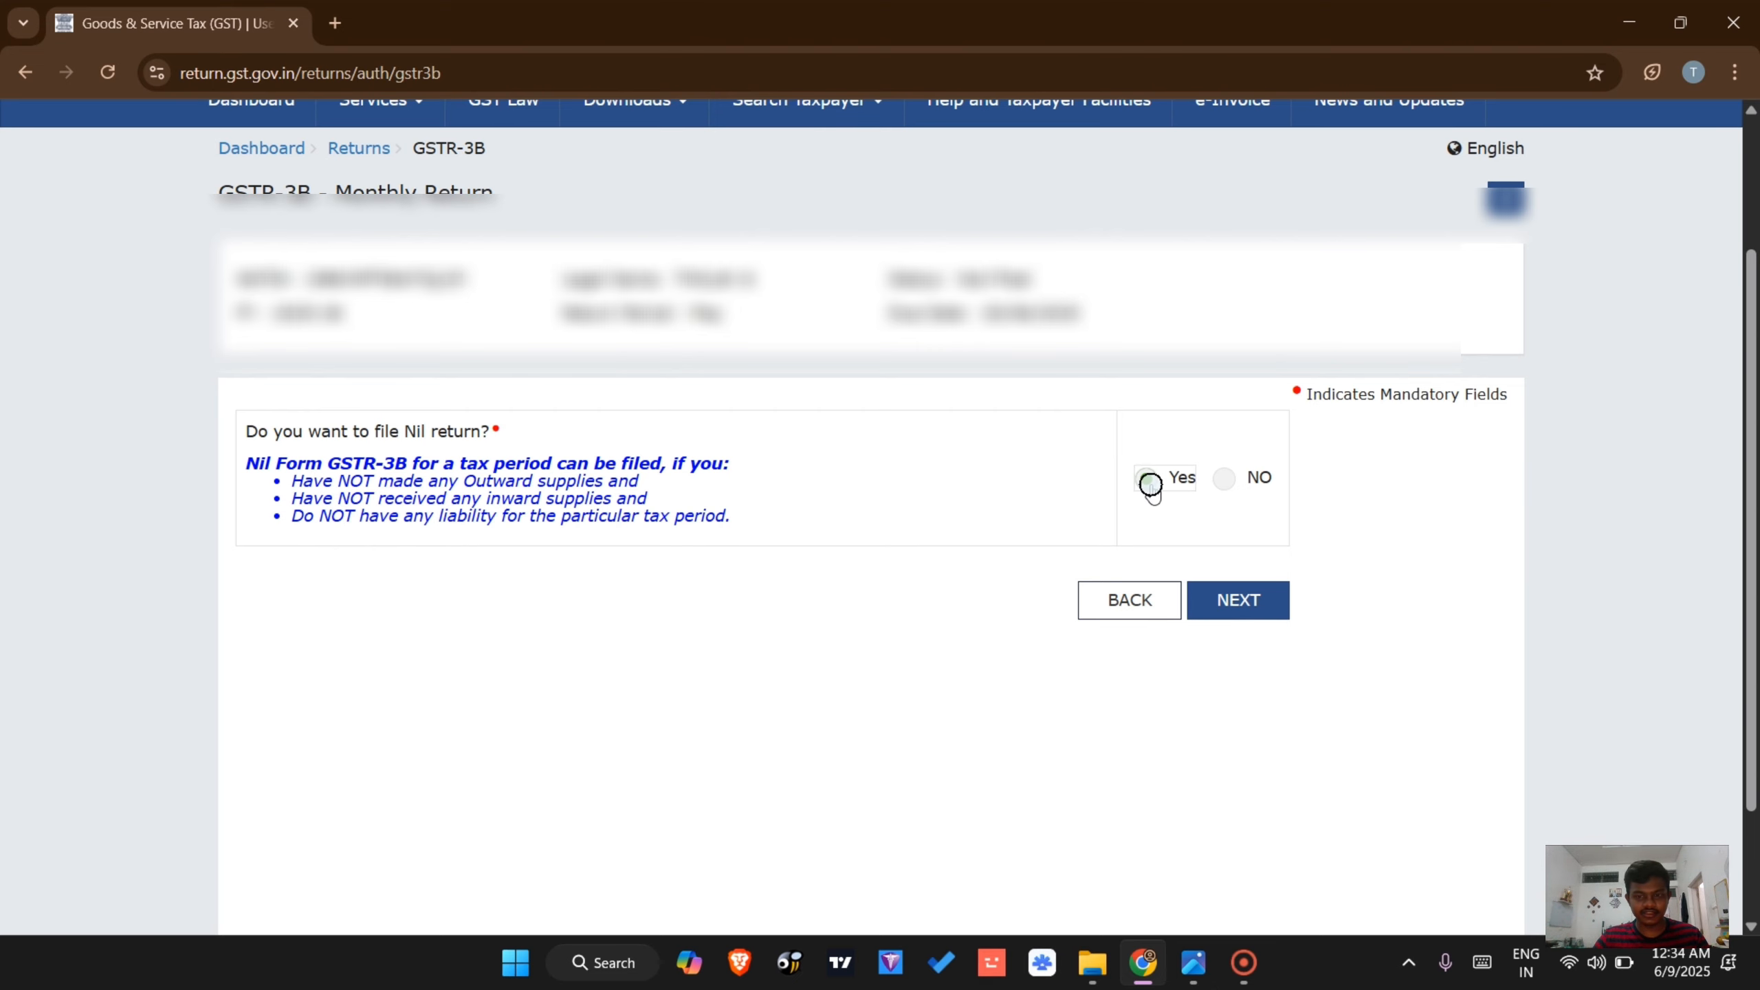
pyautogui.click(1232, 600)
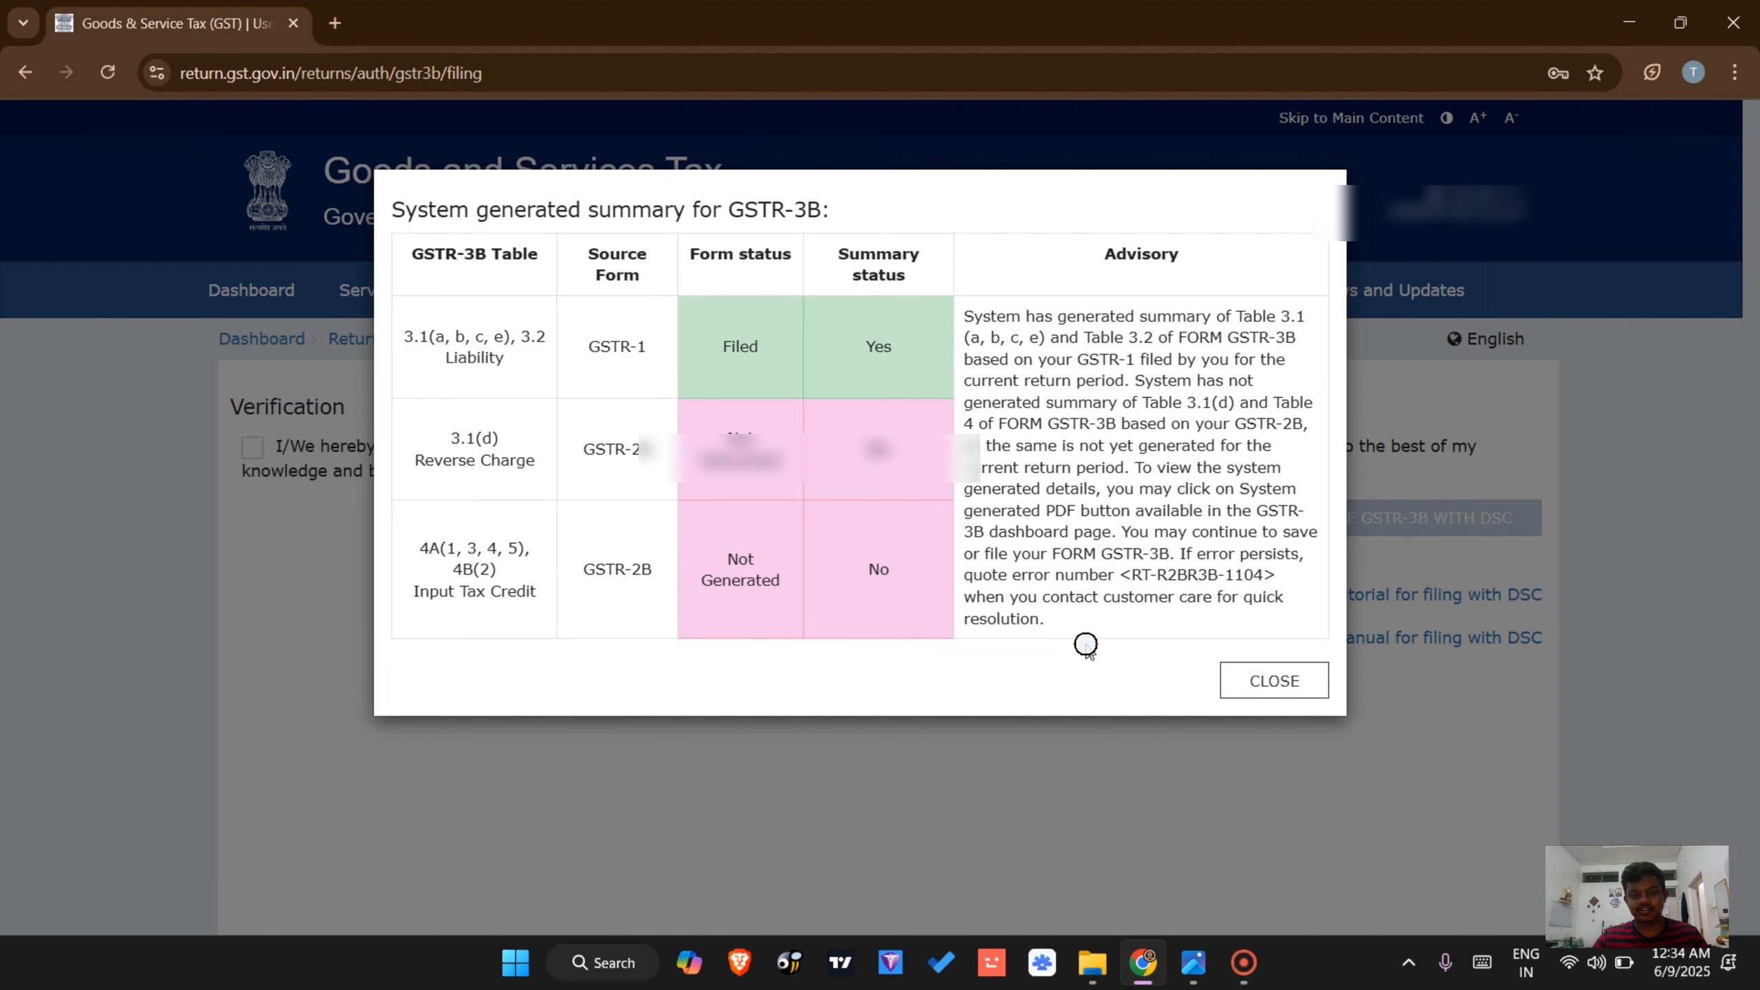
pyautogui.click(1274, 681)
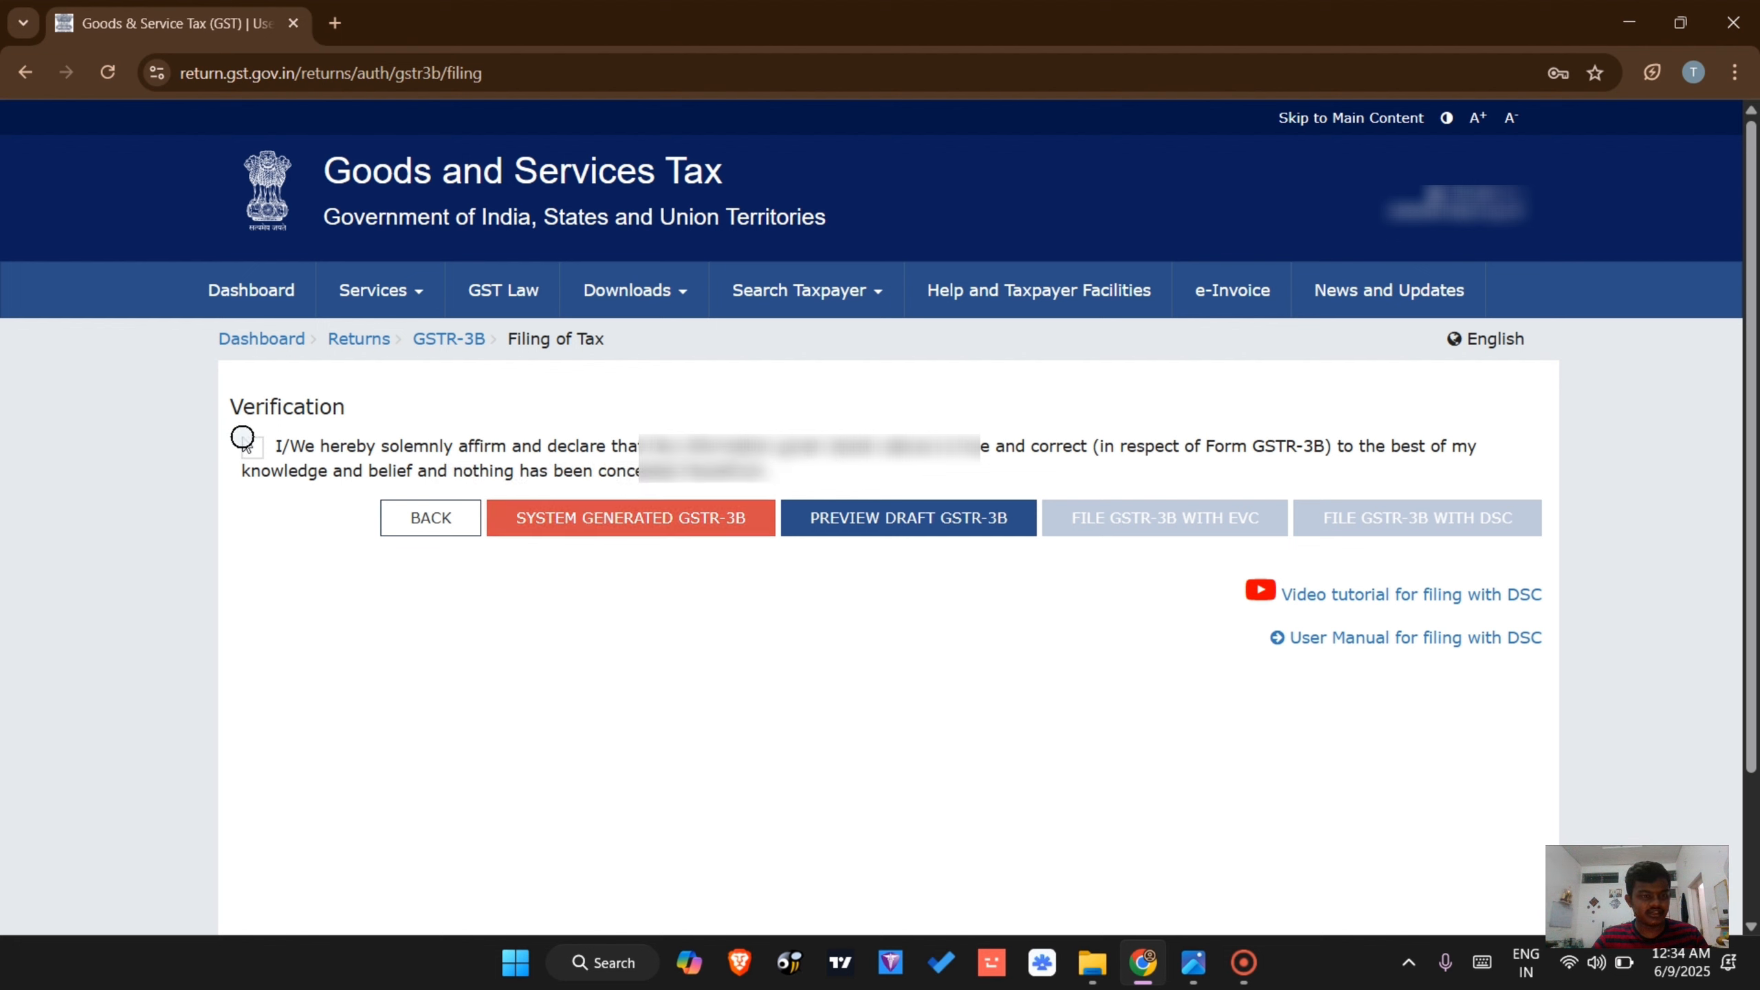
# Accept the GSTR-3B declaration, select the authorised signatory and choose to file the return with EVC
pyautogui.click(251, 446)
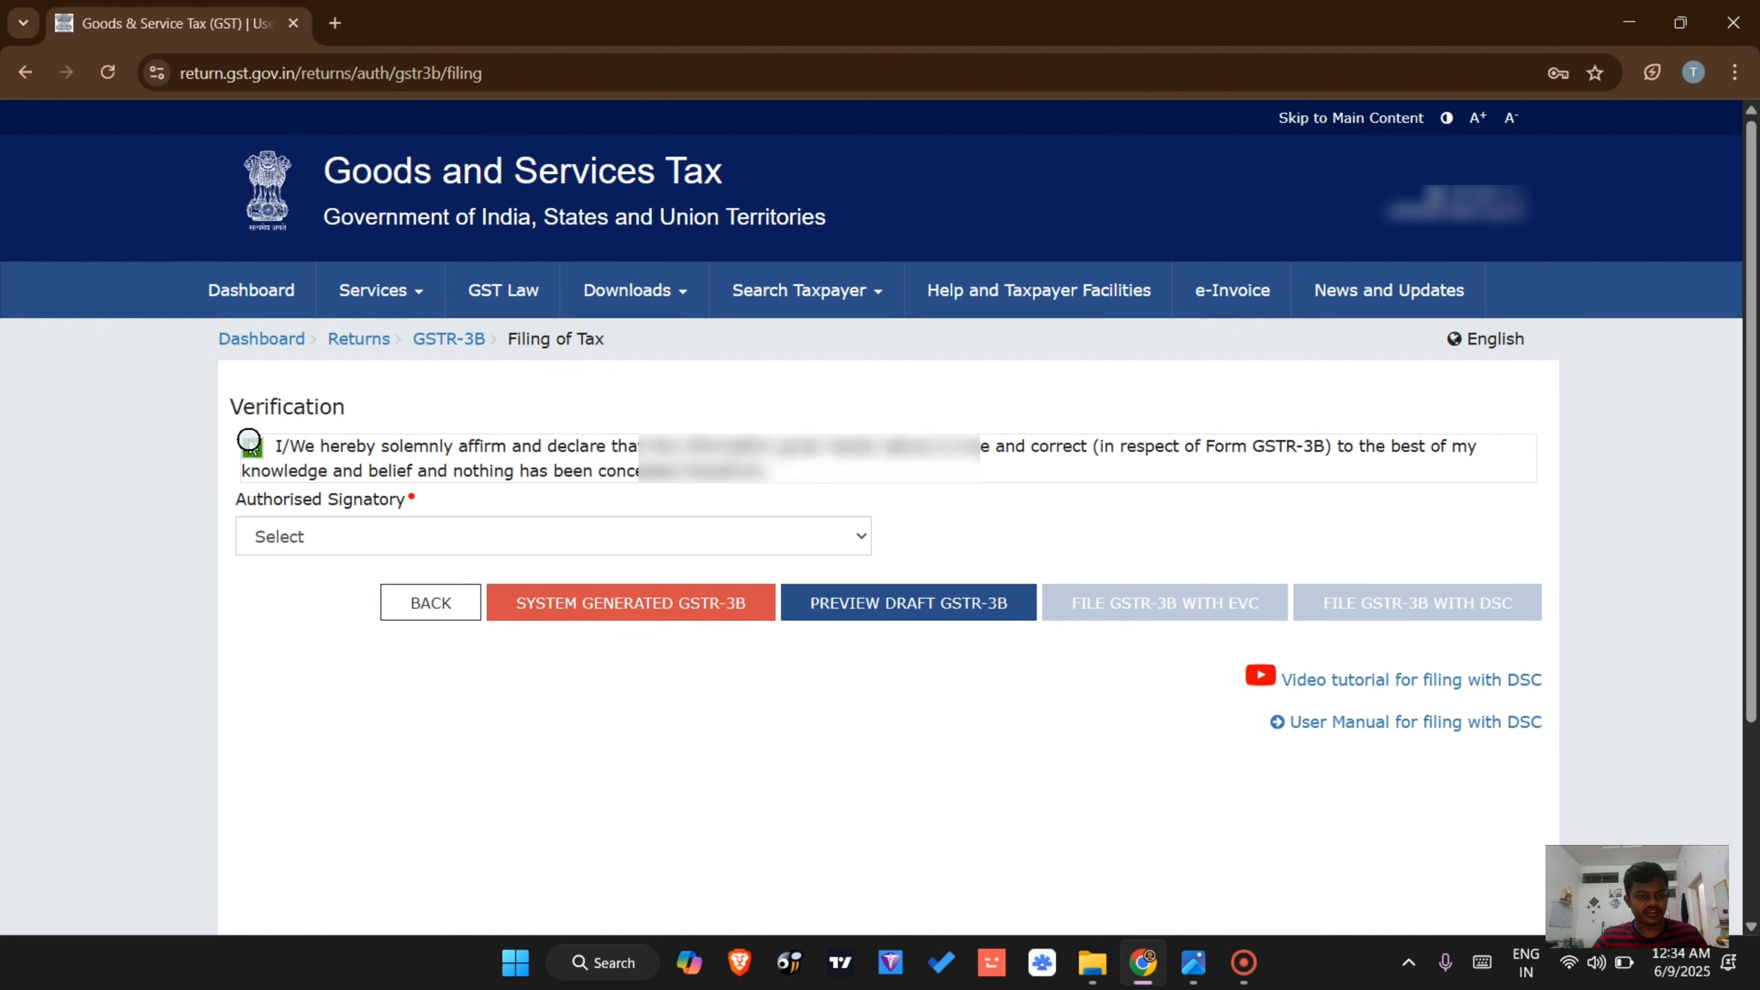
pyautogui.click(499, 524)
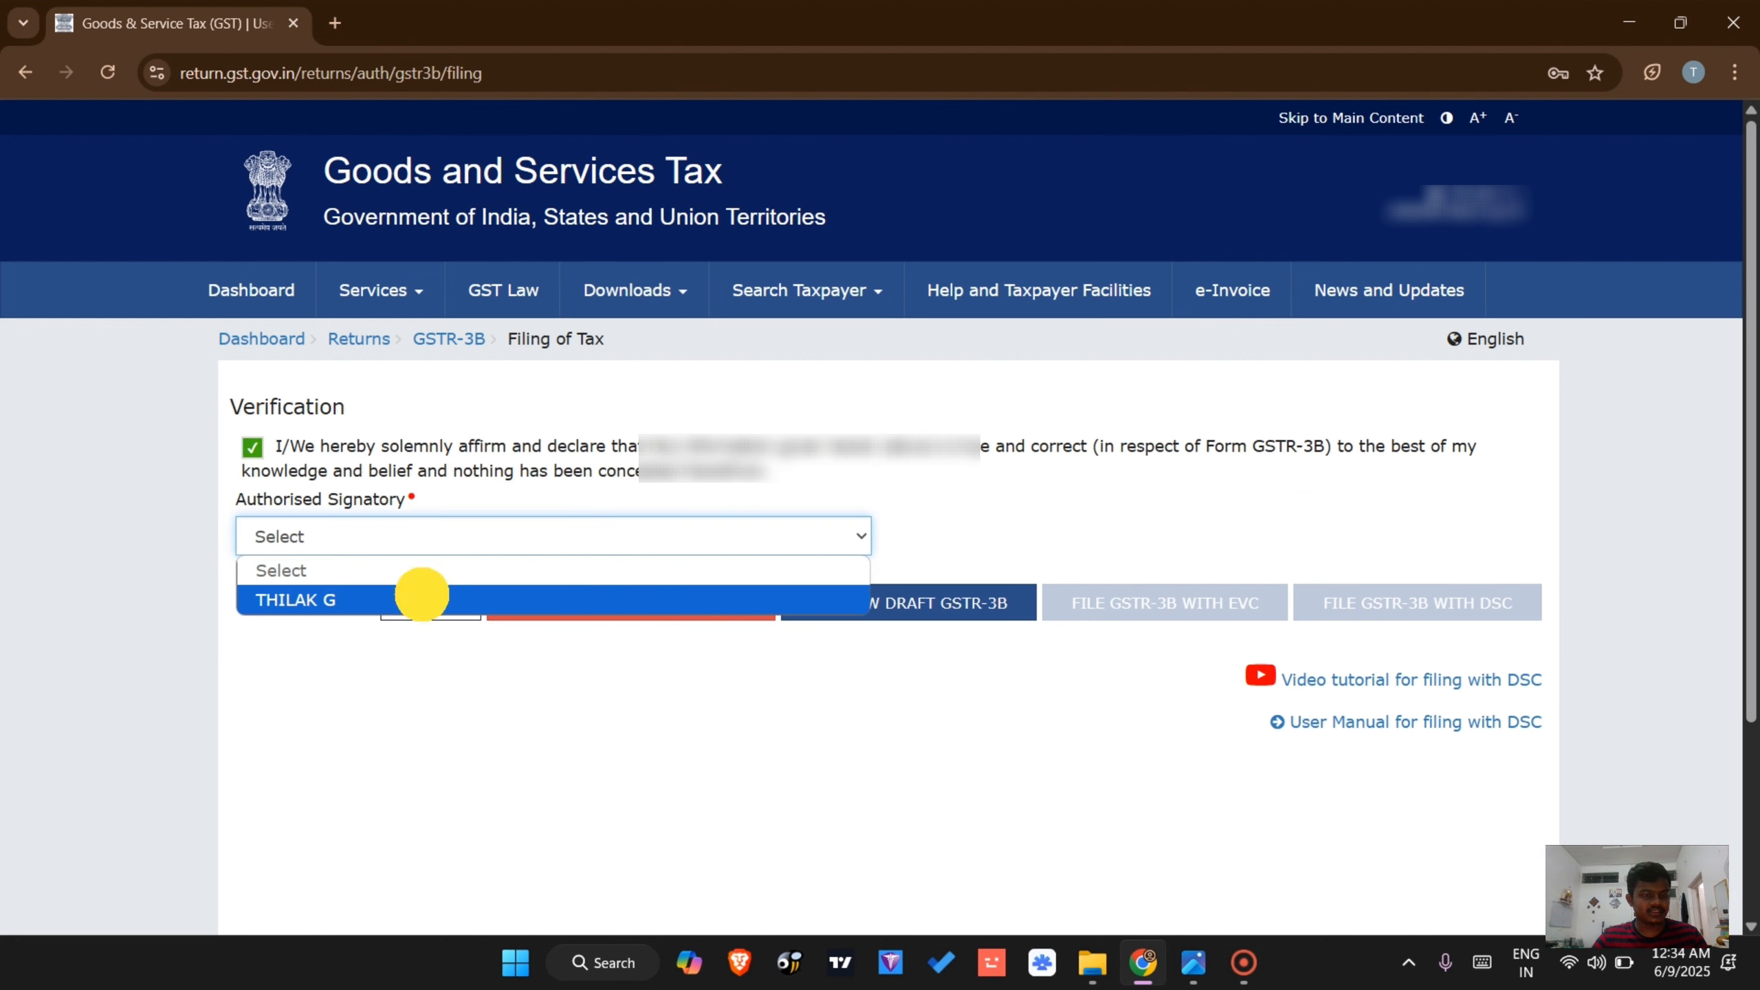
pyautogui.click(417, 592)
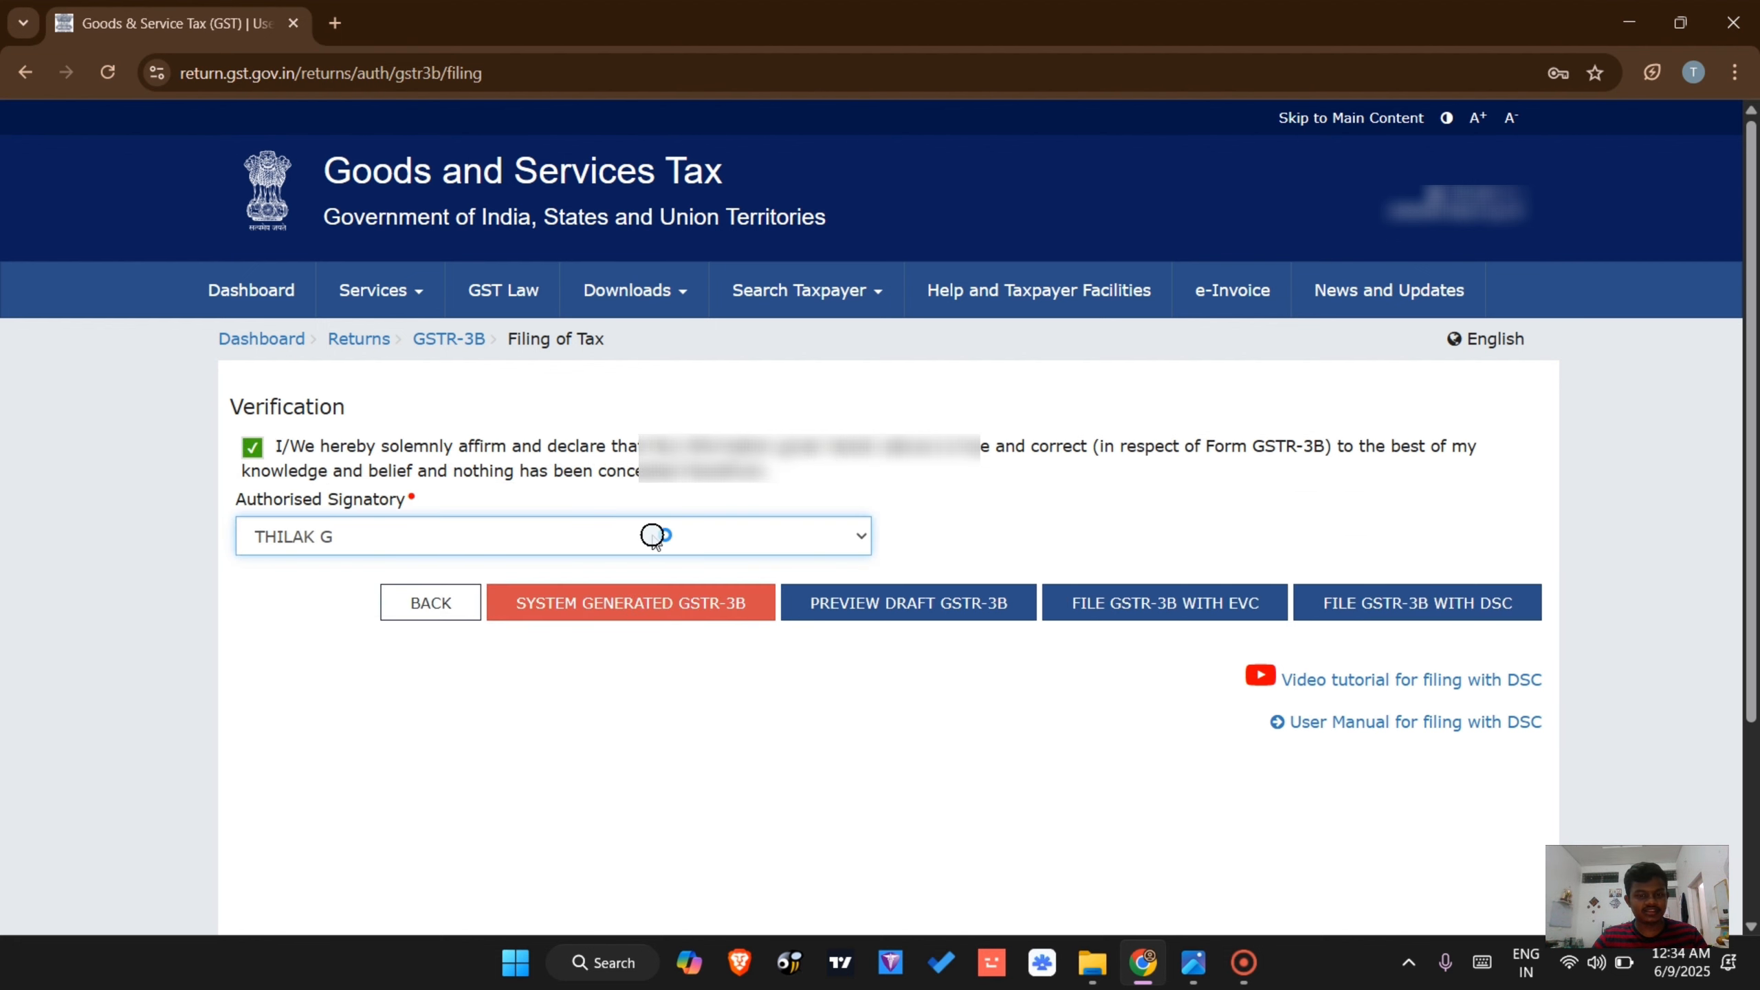
pyautogui.click(1186, 607)
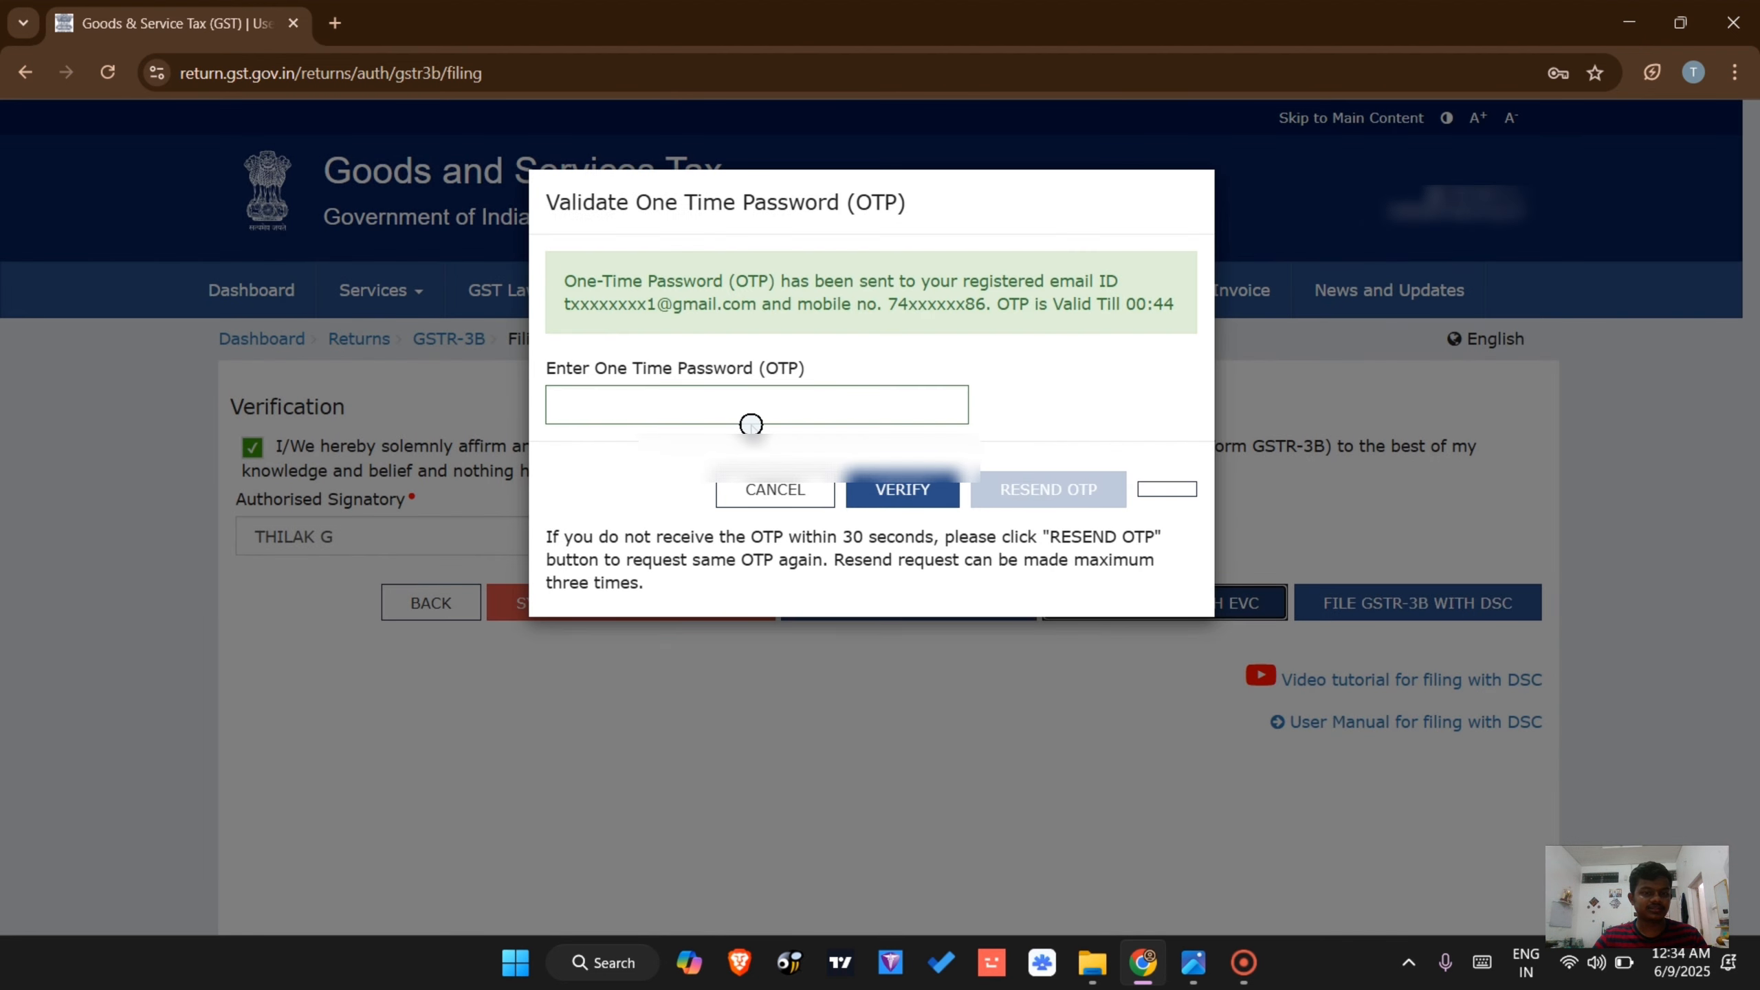
# Enter the one-time password and verify it to file GSTR-3B, decline the browser's password update and acknowledge the filing confirmation
pyautogui.click(756, 413)
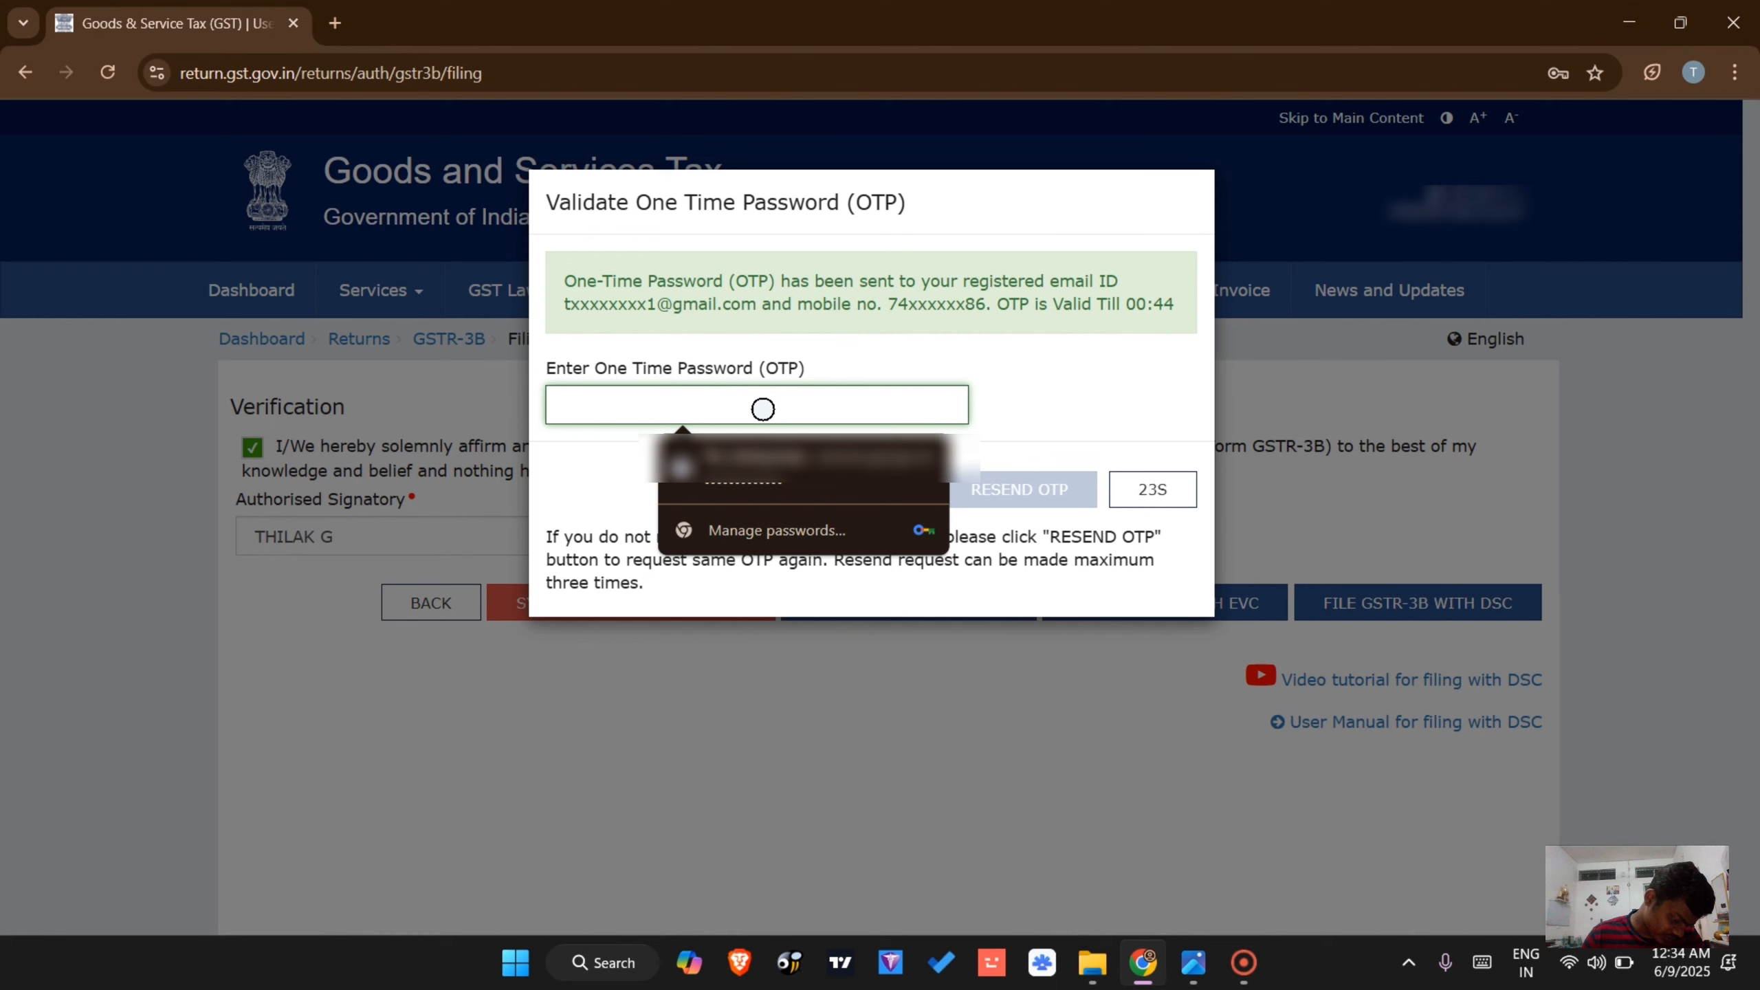
pyautogui.write('••')
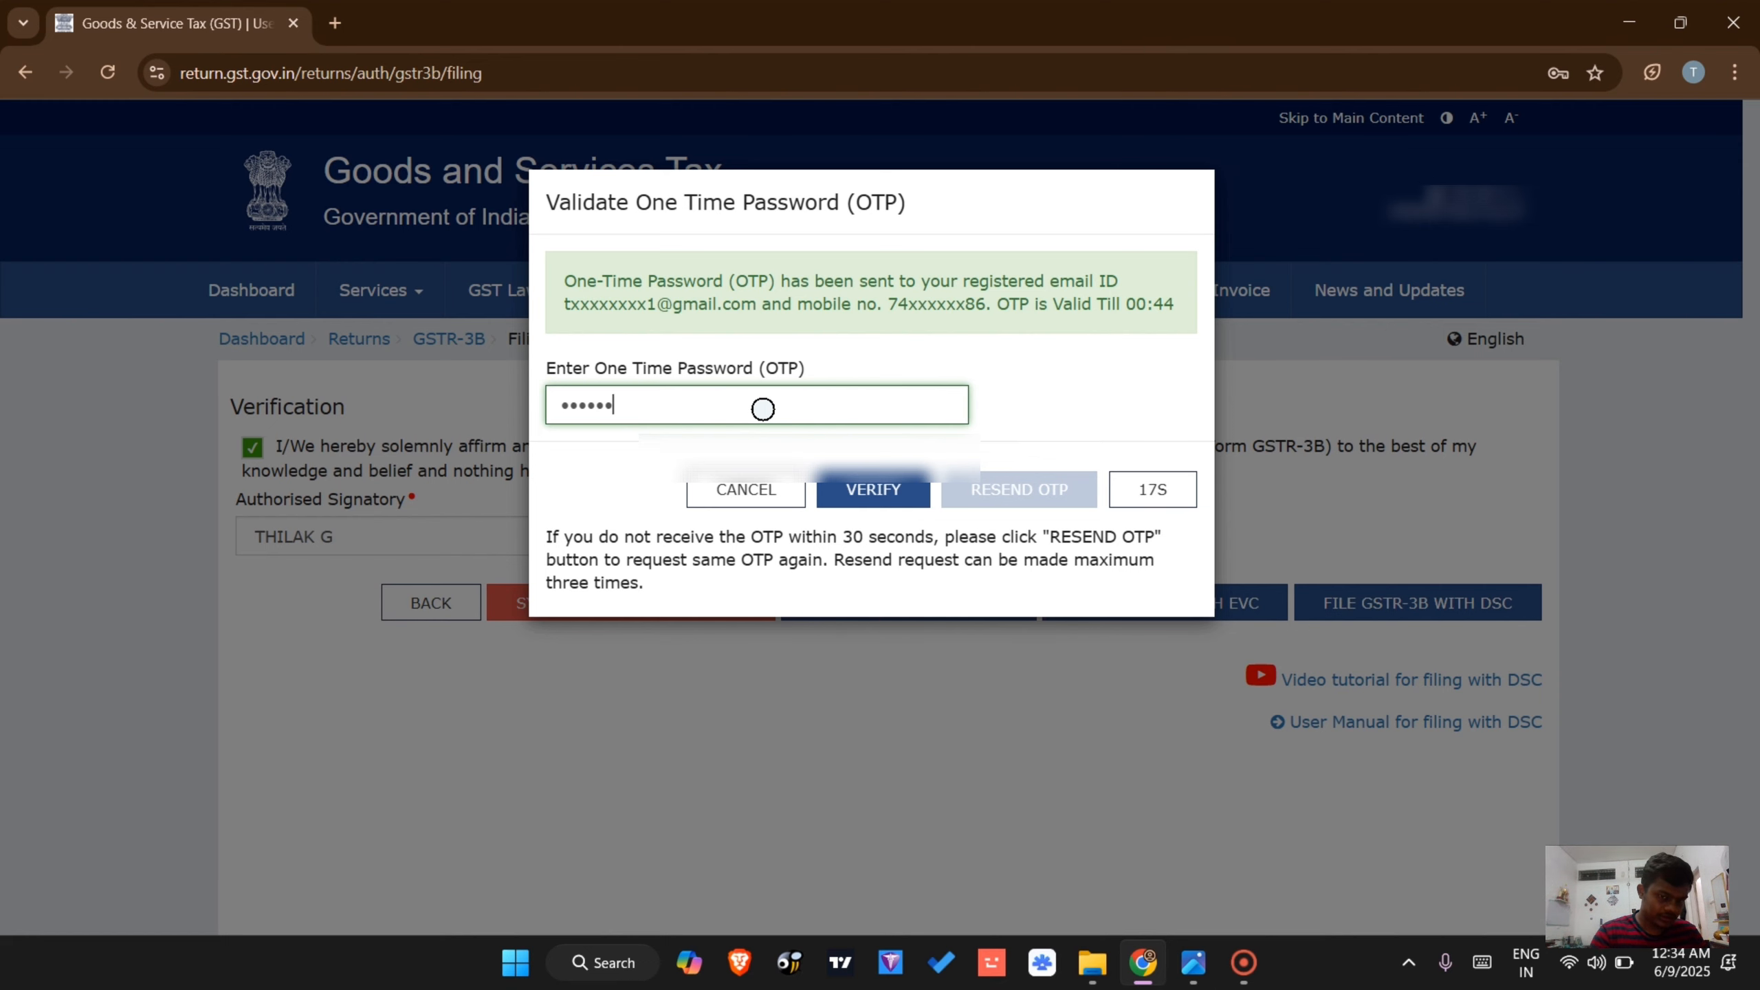
pyautogui.click(847, 490)
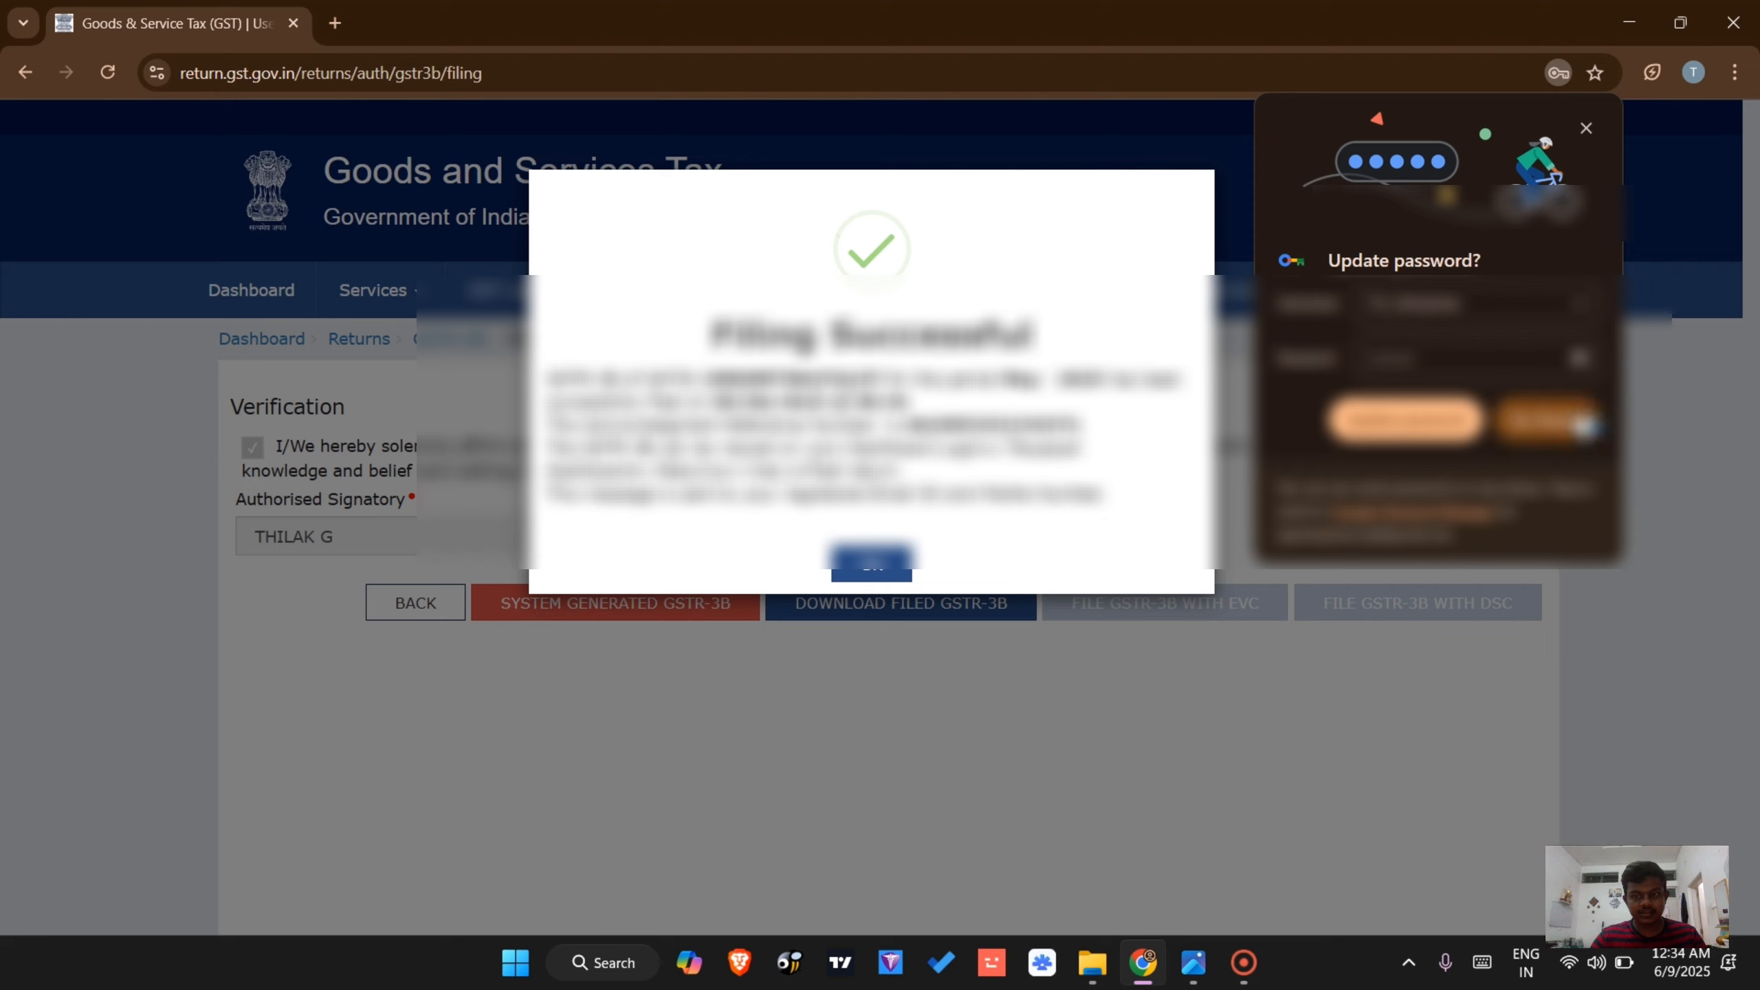
pyautogui.click(1546, 418)
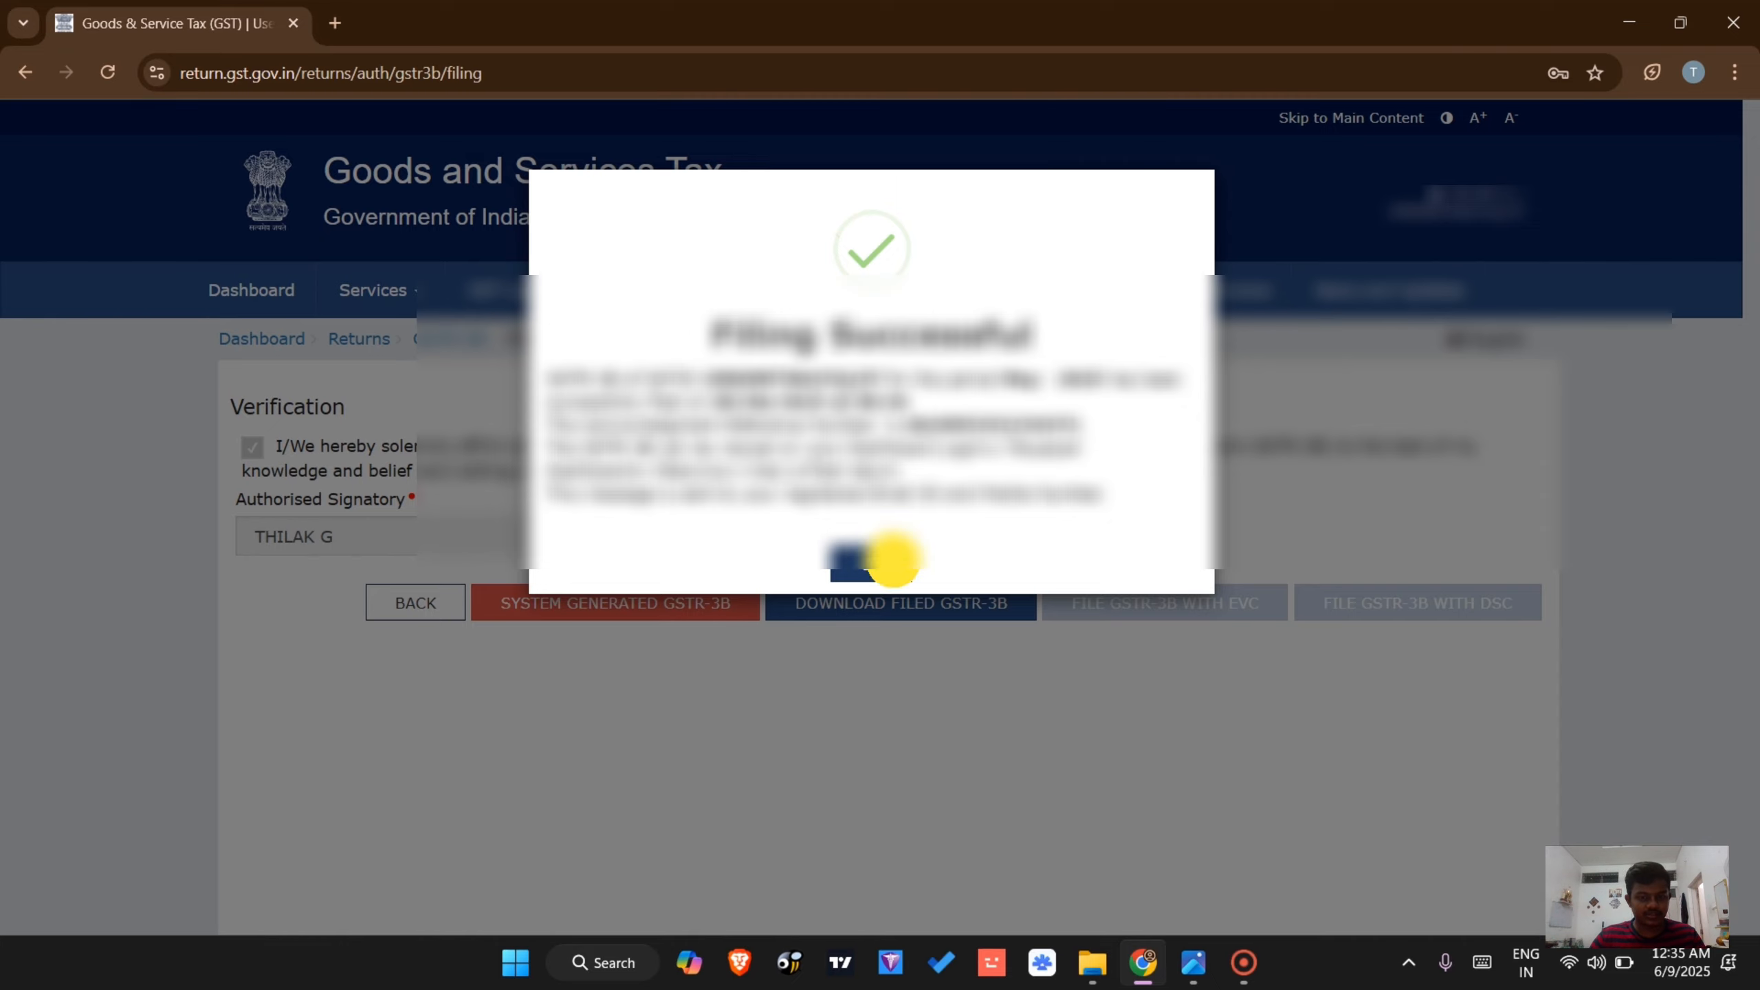
pyautogui.click(886, 560)
# Log the taxpayer account out of the GST portal
pyautogui.scroll(-2, 705, 517)
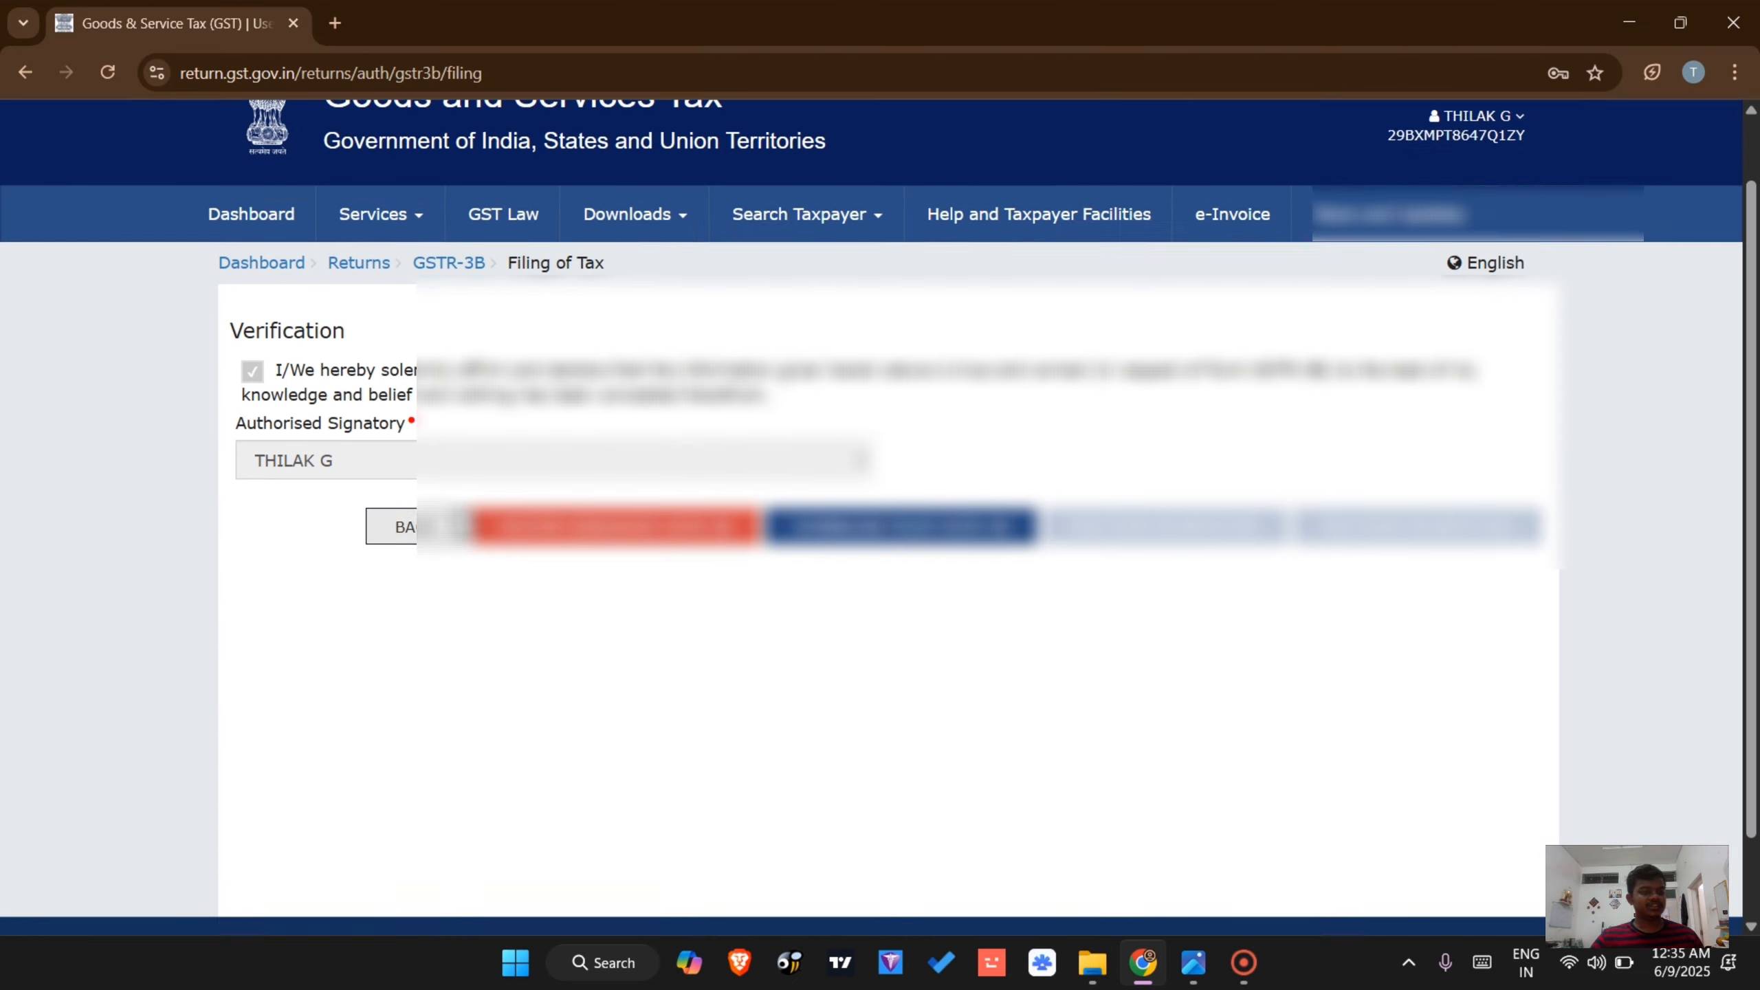
pyautogui.scroll(2, 714, 658)
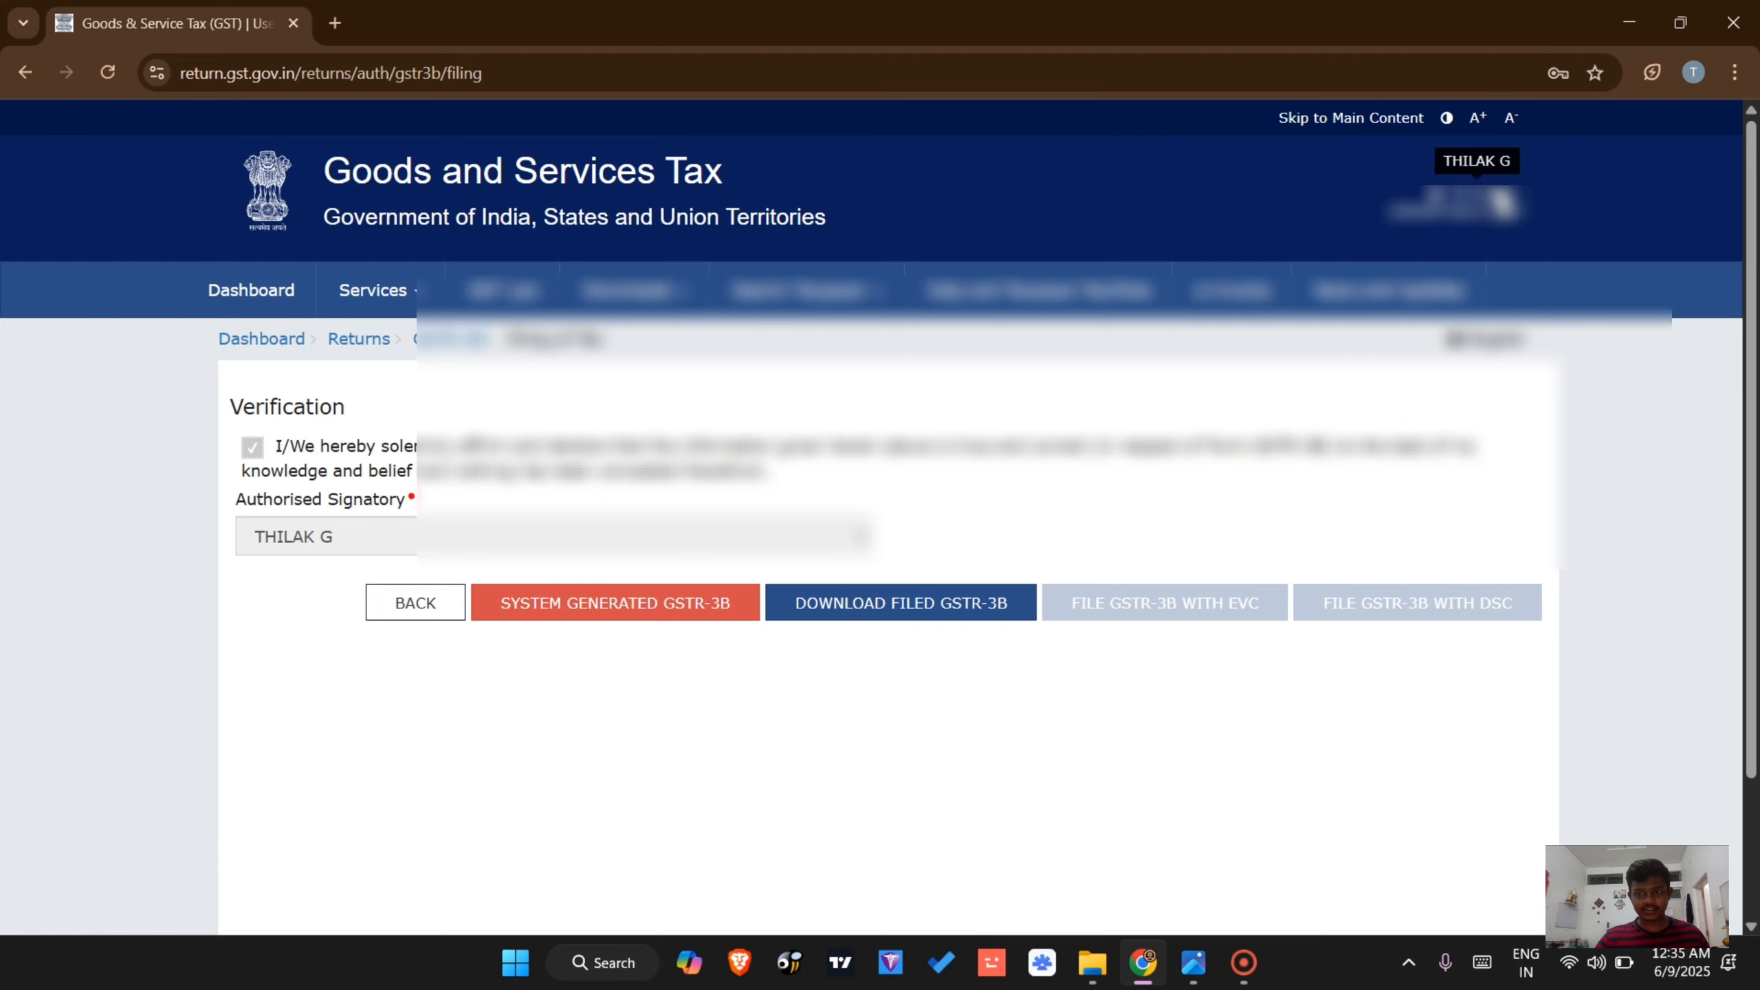
pyautogui.click(1475, 163)
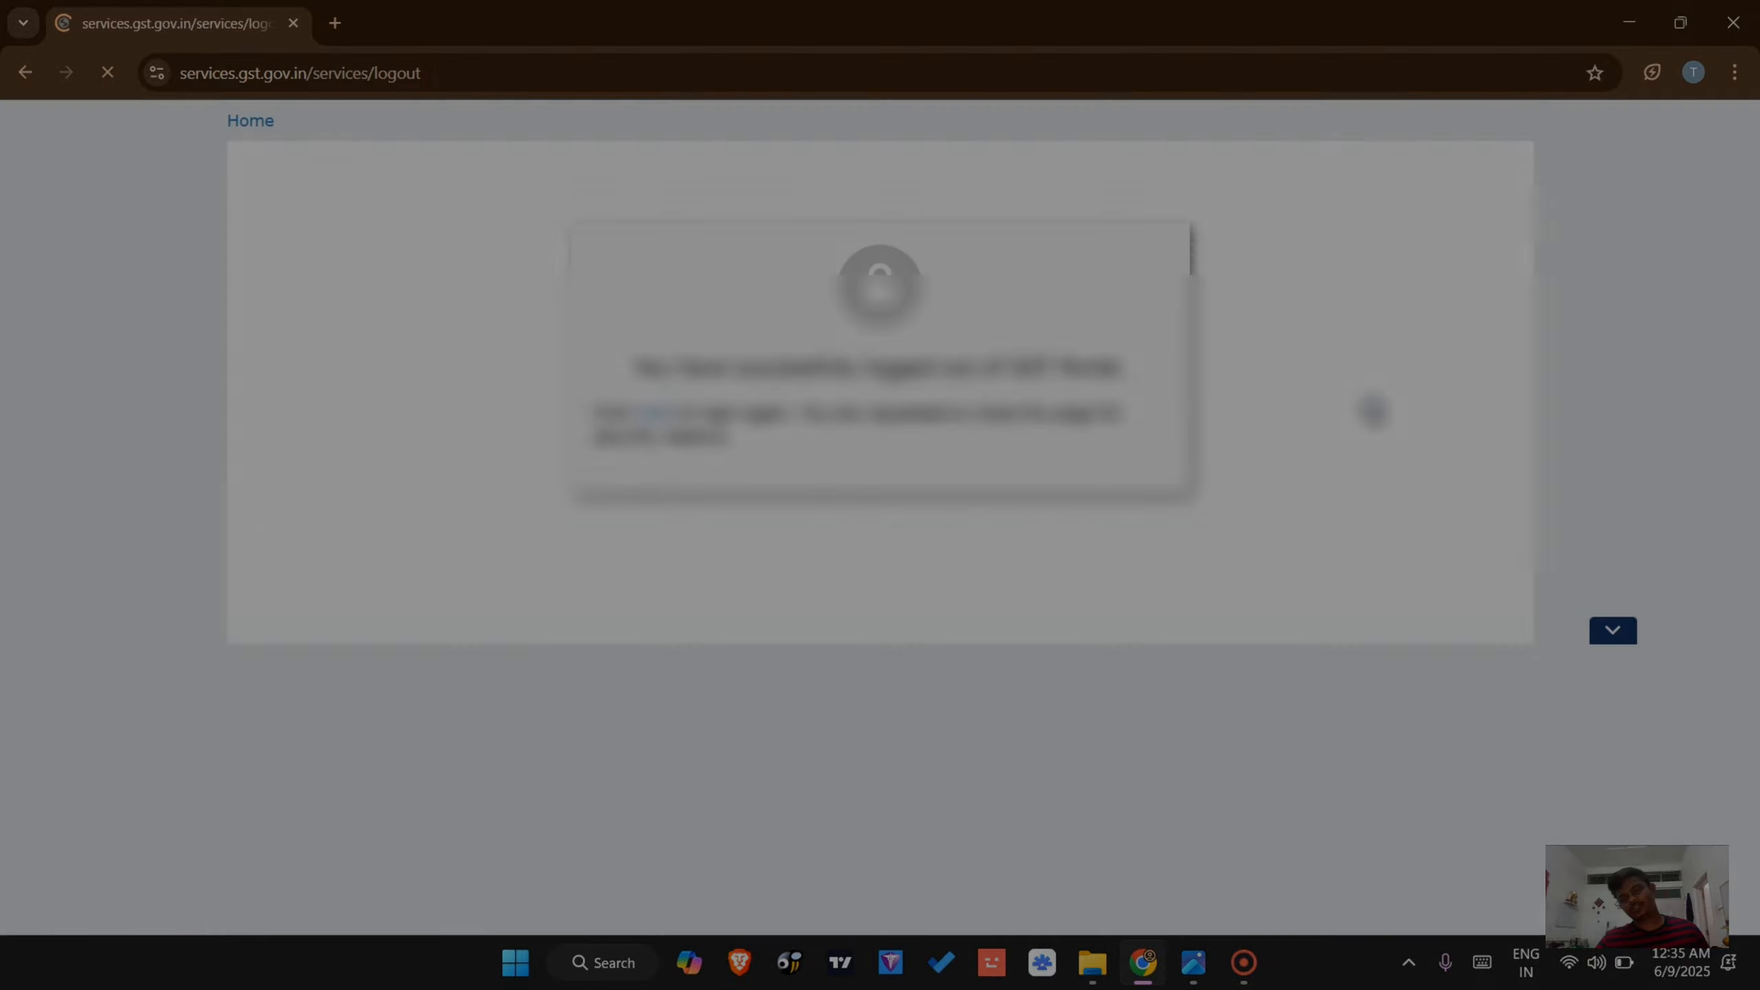